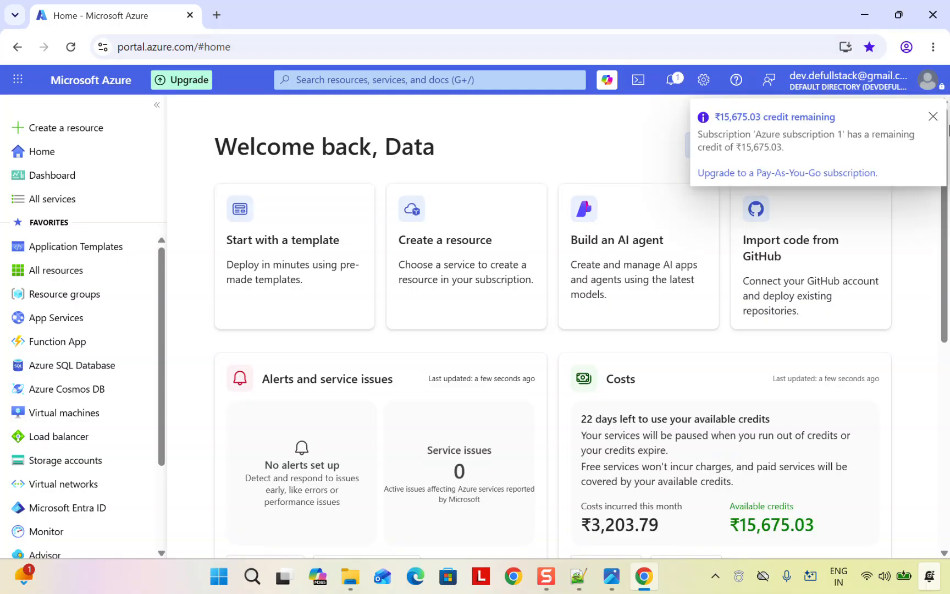
Step: Dismiss the credit notification, view the class diagram 04_Class Demo.png in the Photos viewer, and return to the Azure portal in Chrome
left_click(933, 116)
left_click(318, 81)
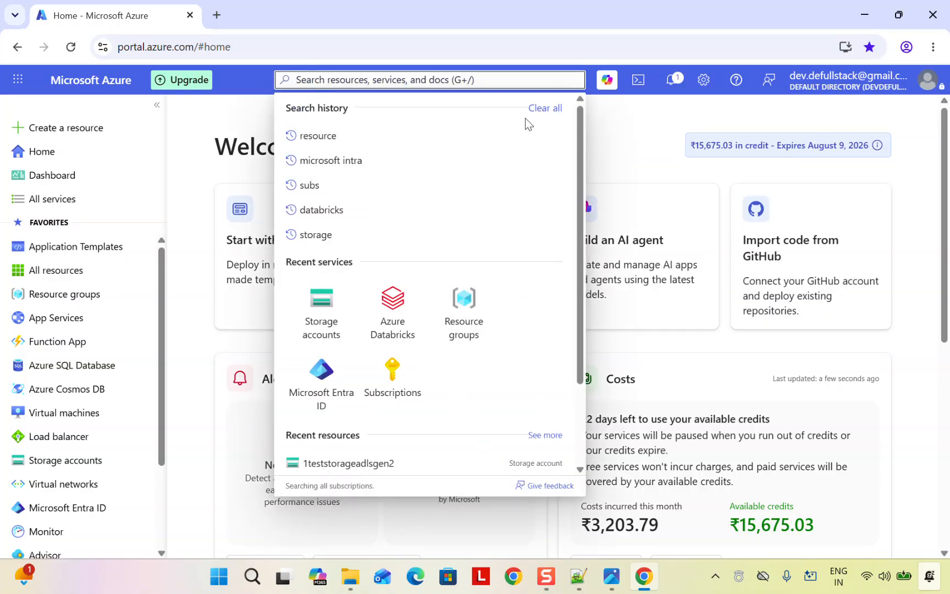
mouse_move(611, 575)
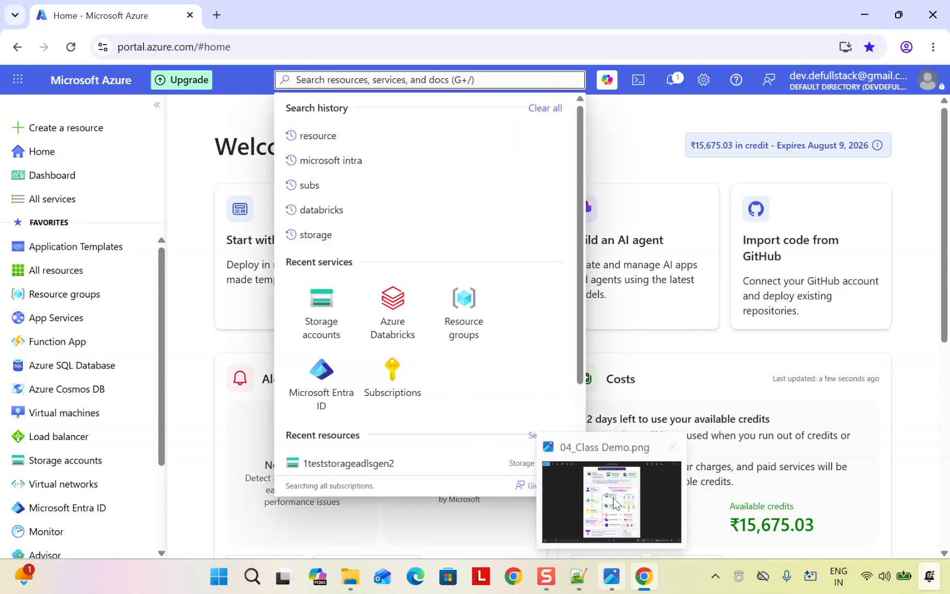
left_click(611, 576)
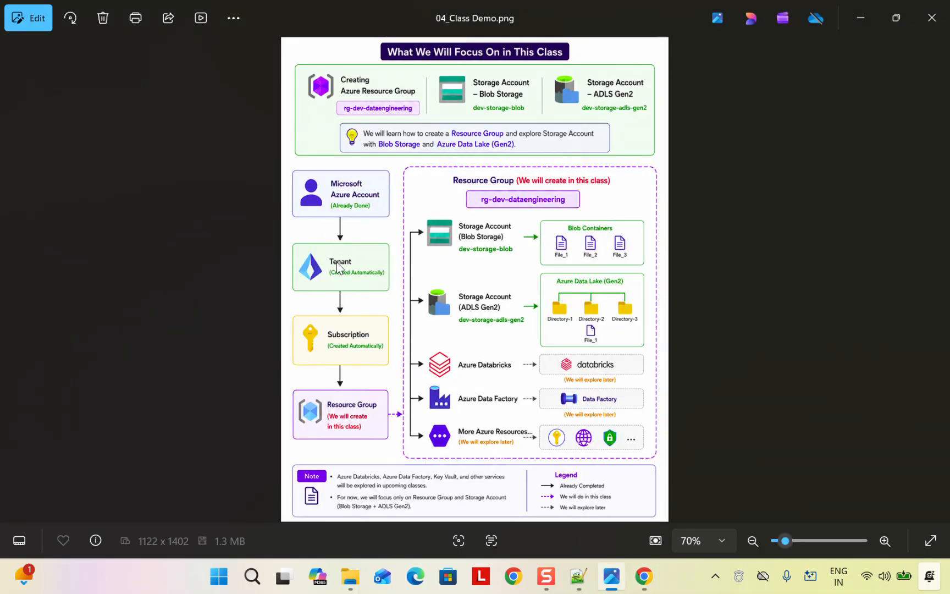
left_click(644, 575)
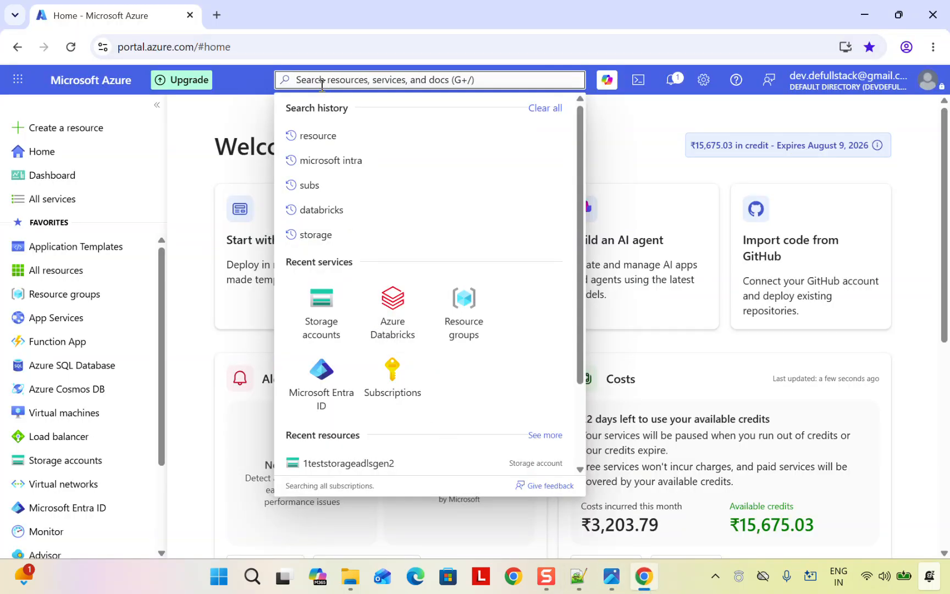
type("mic")
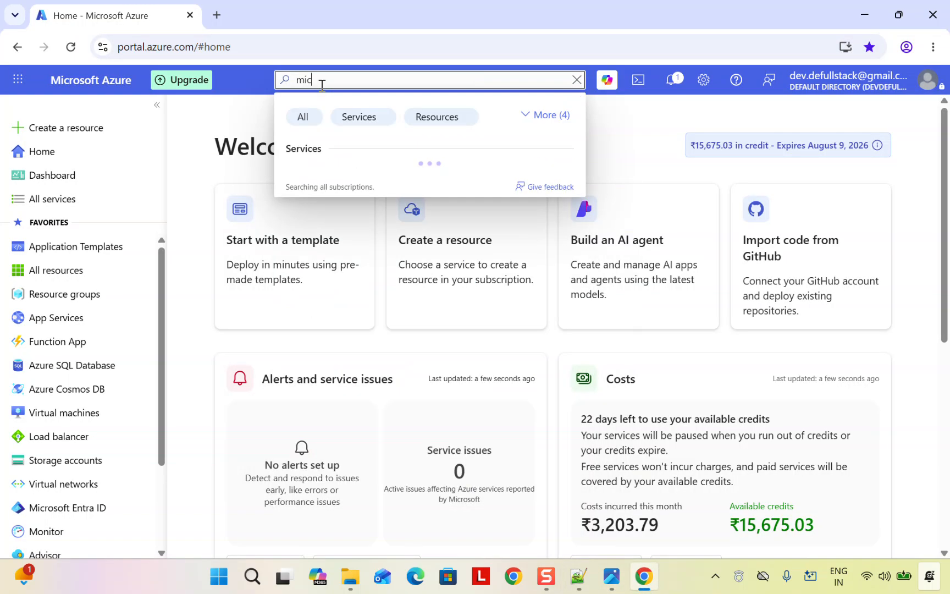
type("rosoft")
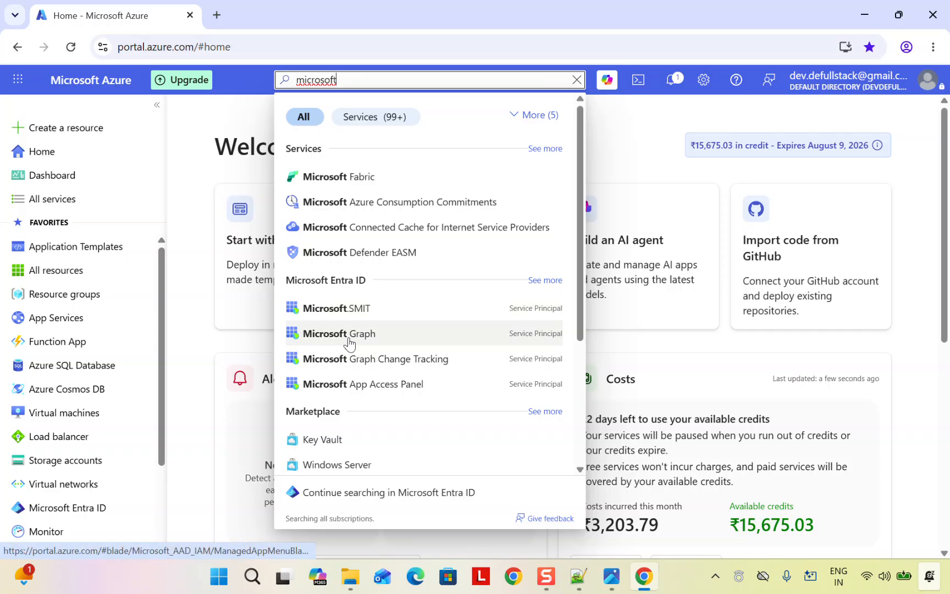
key("BackSpace")
key("BackSpace")
key("BackSpace")
key("BackSpace")
key("BackSpace")
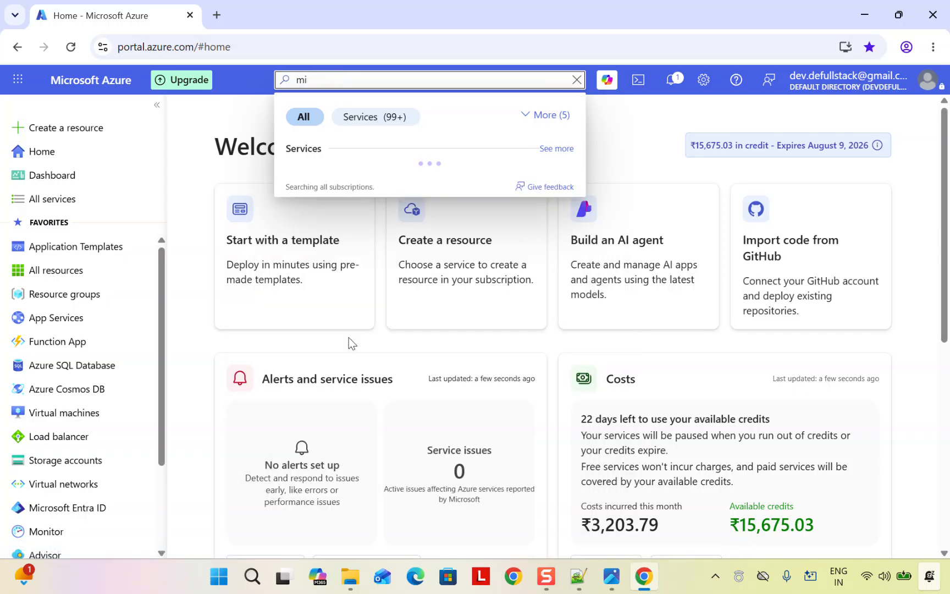
key("BackSpace")
key("BackSpace")
Step: Search the portal for "intra", open Microsoft Entra ID, and highlight the Tenant ID in the directory overview
type("intra")
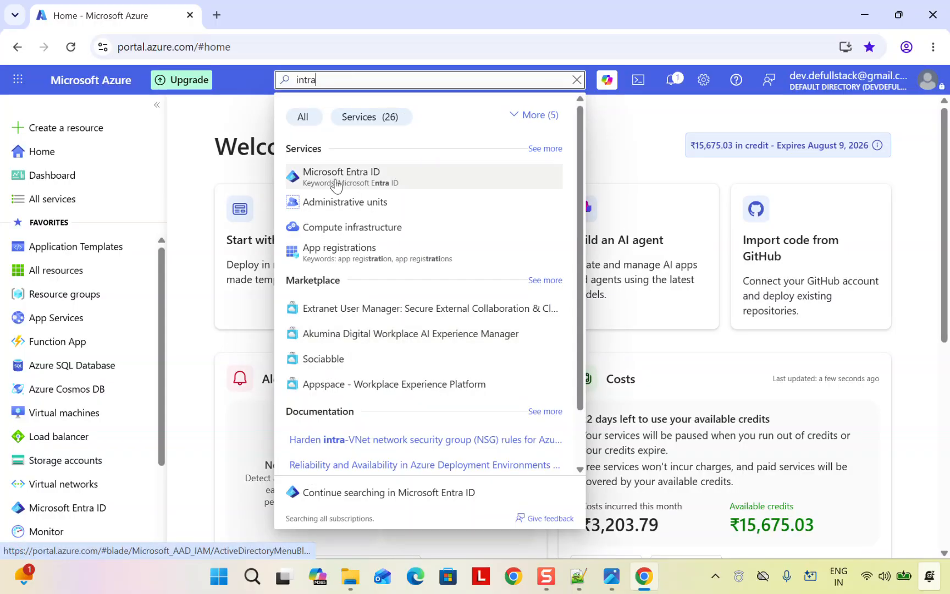
left_click(332, 177)
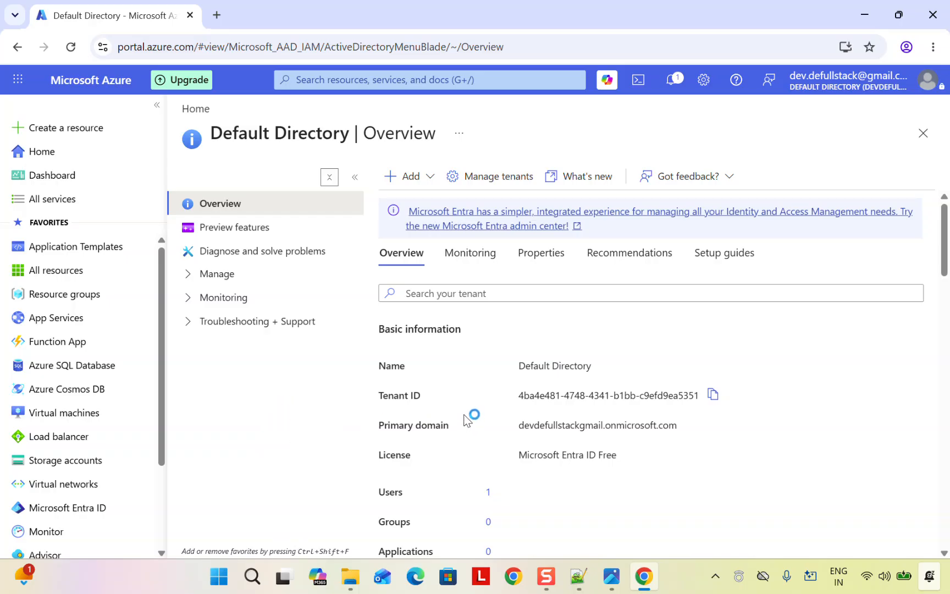
left_click_drag(519, 396, 736, 404)
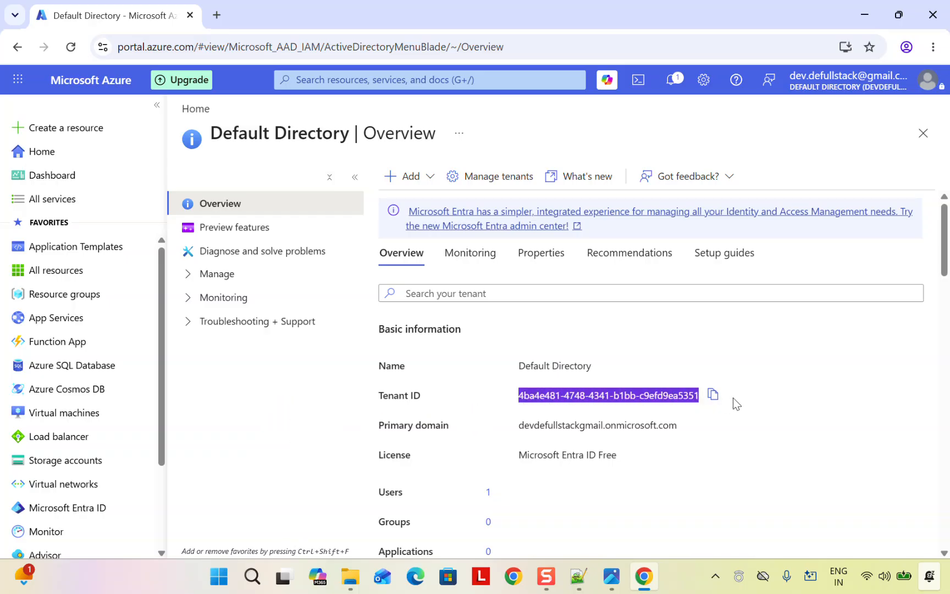
Step: View the diagram 03_Azure Hierarchy And Storage Structure.png in the Photos viewer and return to the Azure portal in Chrome
left_click(618, 586)
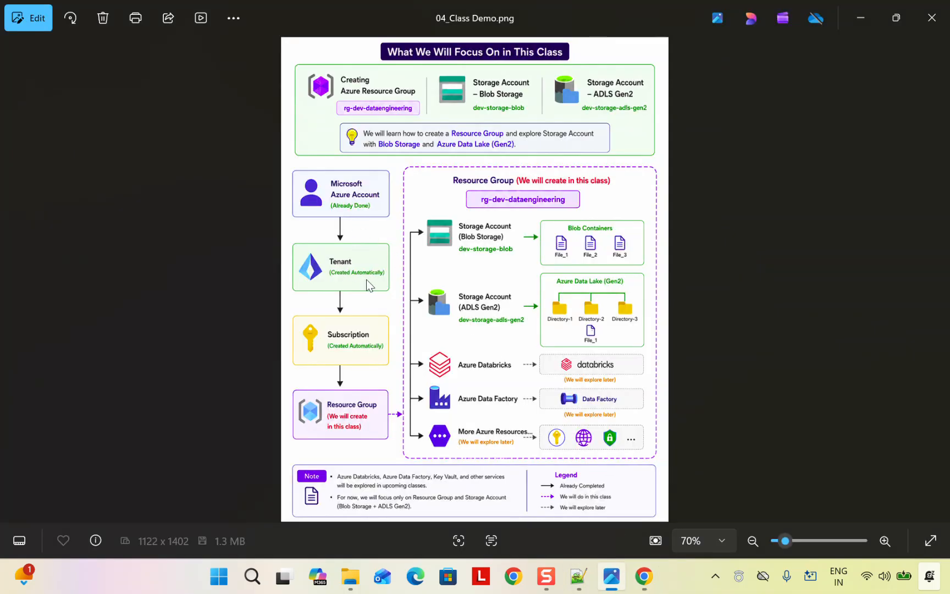
key("Left")
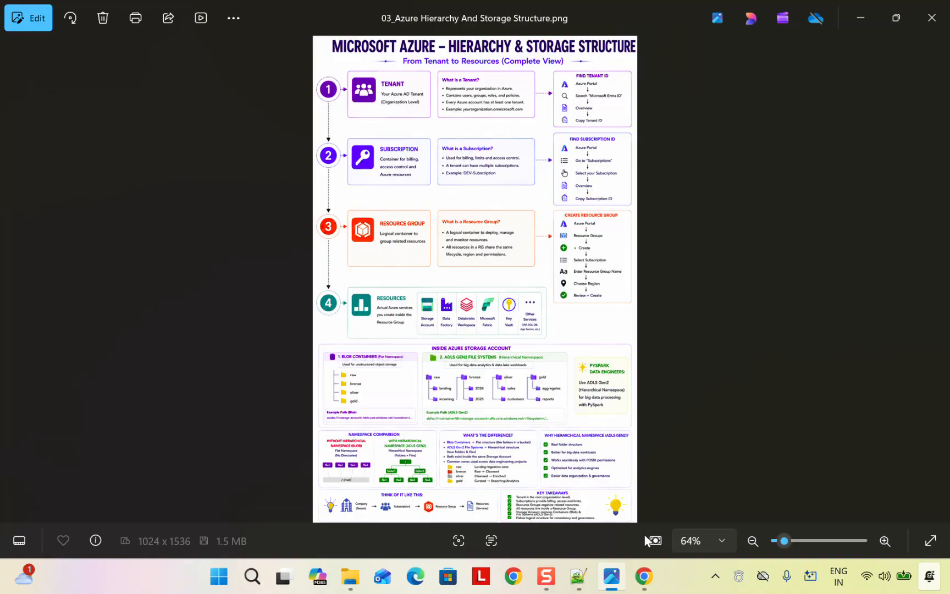
left_click(644, 575)
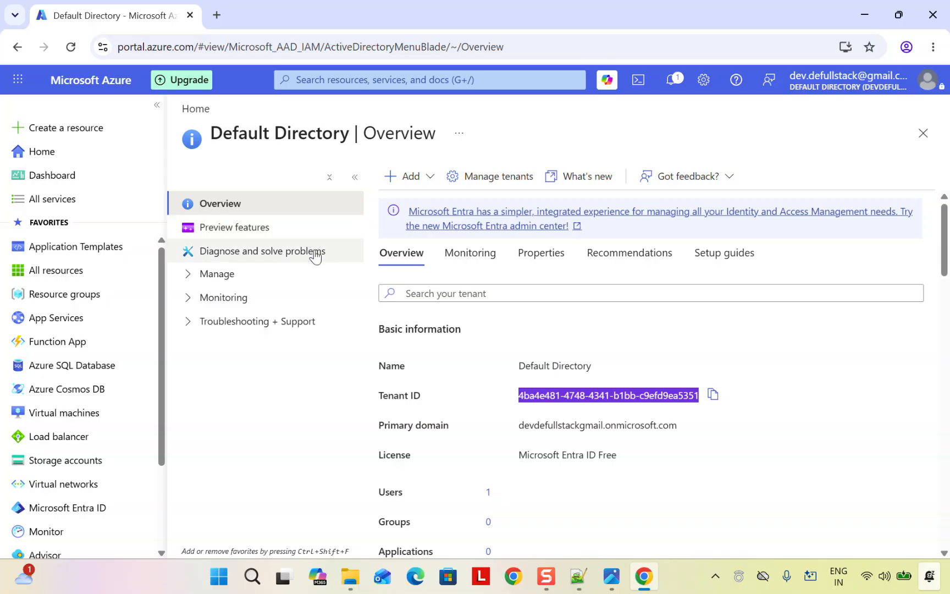
Step: Search the portal for "subscript" and open the Subscriptions list to find the subscription ID
left_click(316, 80)
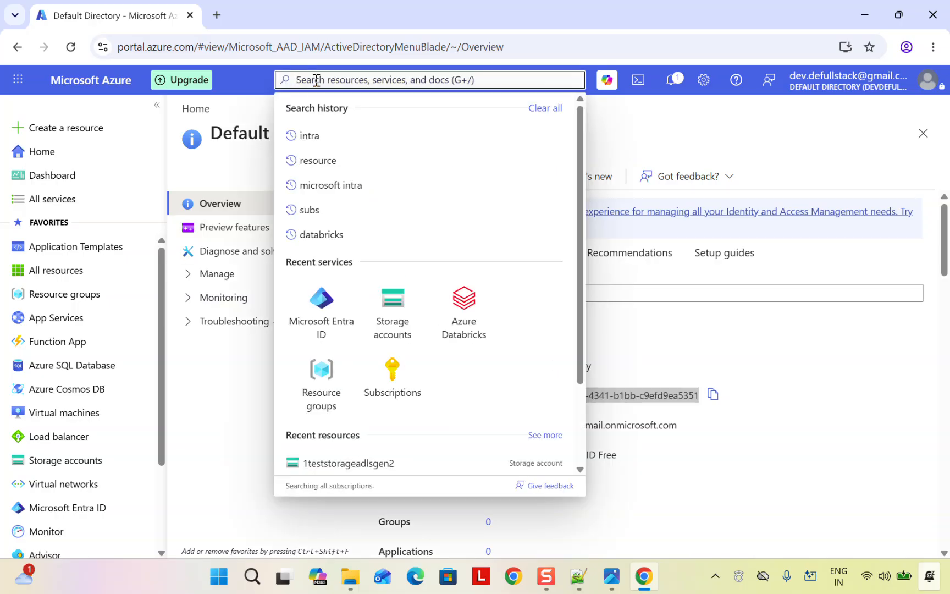
type("subscript")
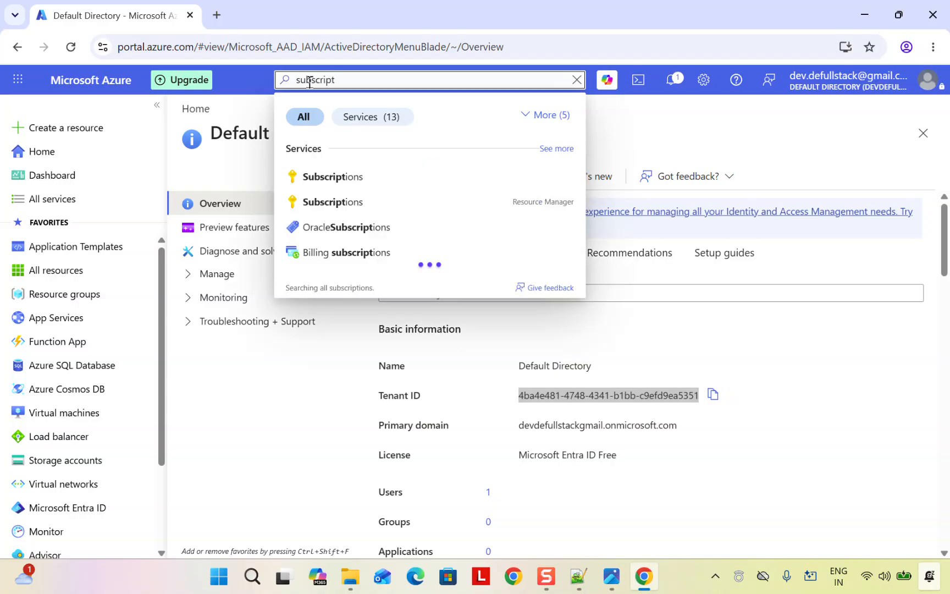
left_click(318, 199)
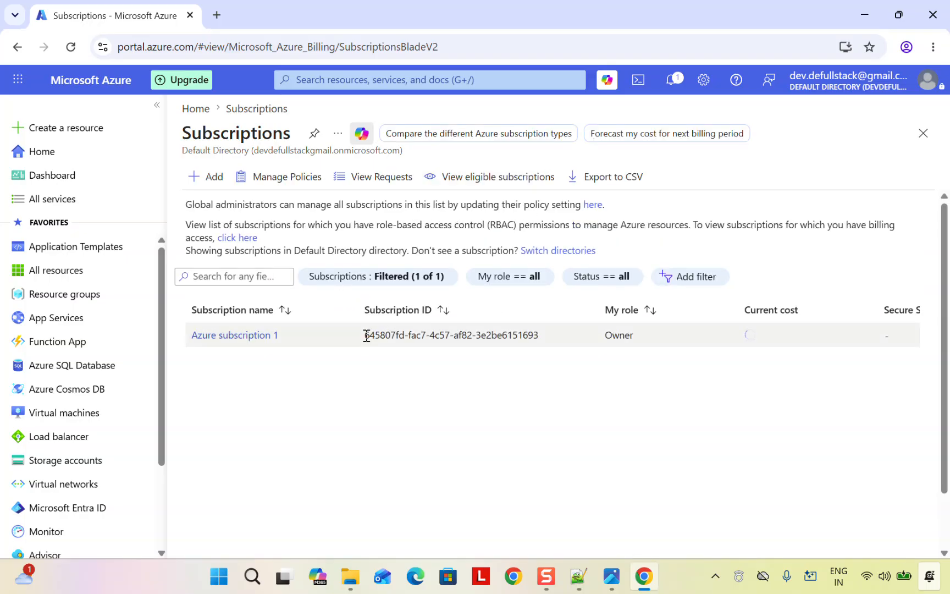
left_click_drag(363, 337, 562, 342)
left_click(841, 387)
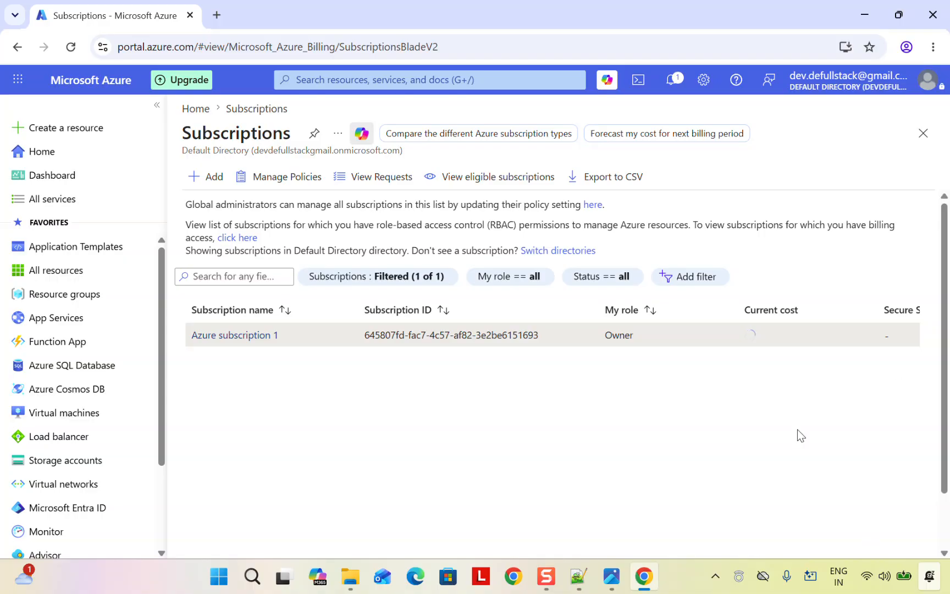
Step: Examine the remaining columns of the subscription list and highlight the subscription ID of Azure subscription 1
scroll(797, 372, "down", 1)
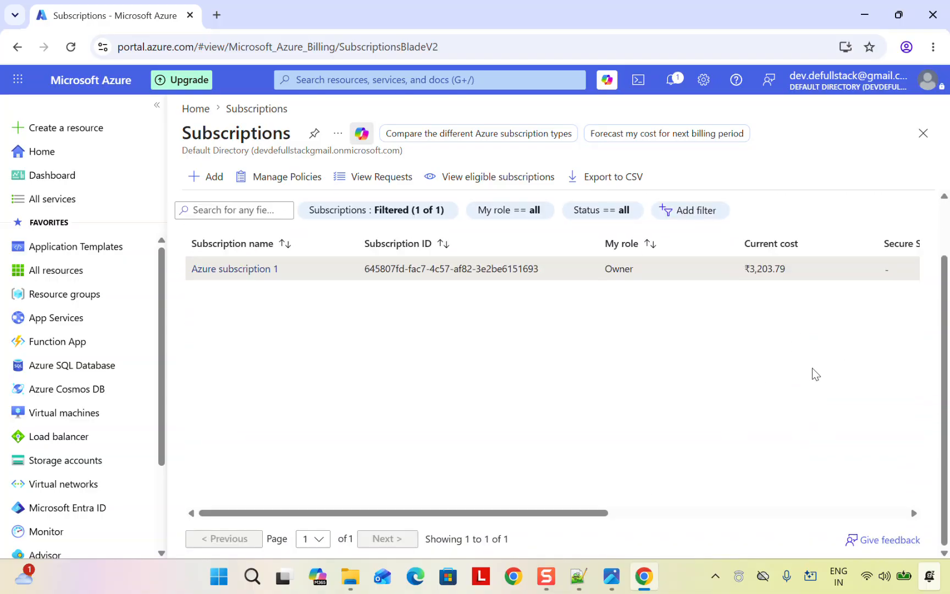
left_click_drag(532, 506, 694, 504)
left_click(527, 424)
left_click_drag(510, 515, 372, 486)
scroll(946, 328, "up", 1)
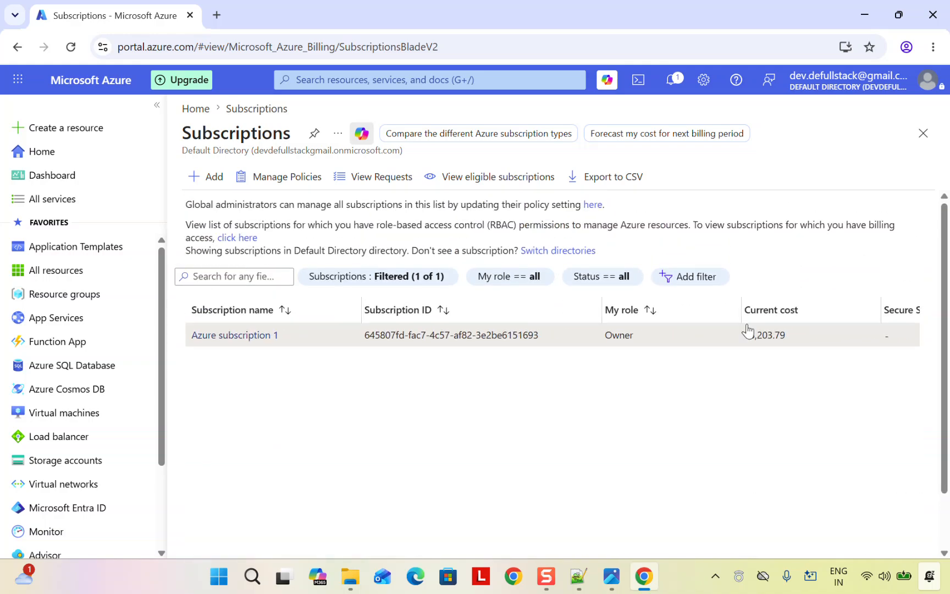
left_click_drag(369, 335, 549, 342)
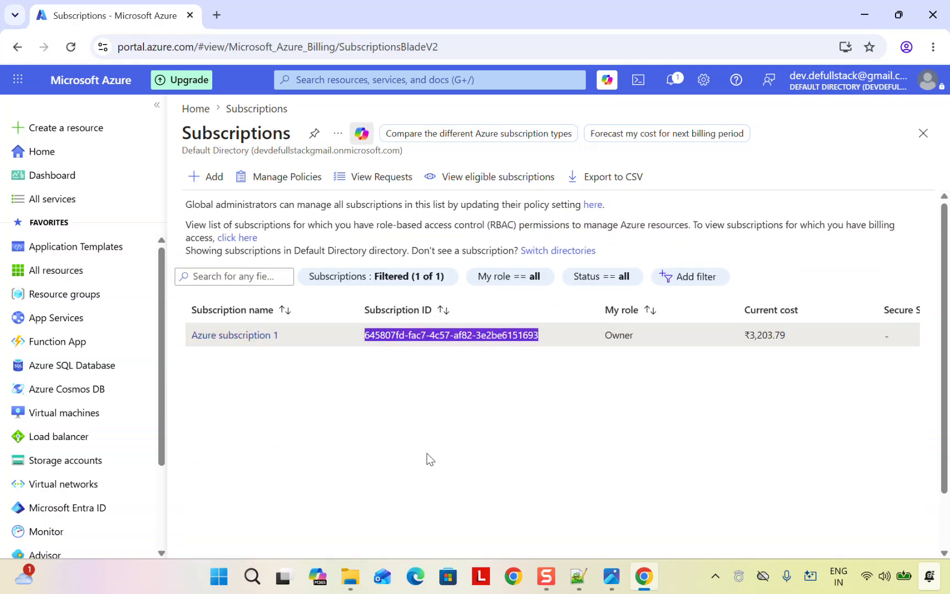
Step: Check the Azure hierarchy diagram in the Photos viewer, and back in Chrome search the portal for "resour" to open Resource groups
left_click(613, 582)
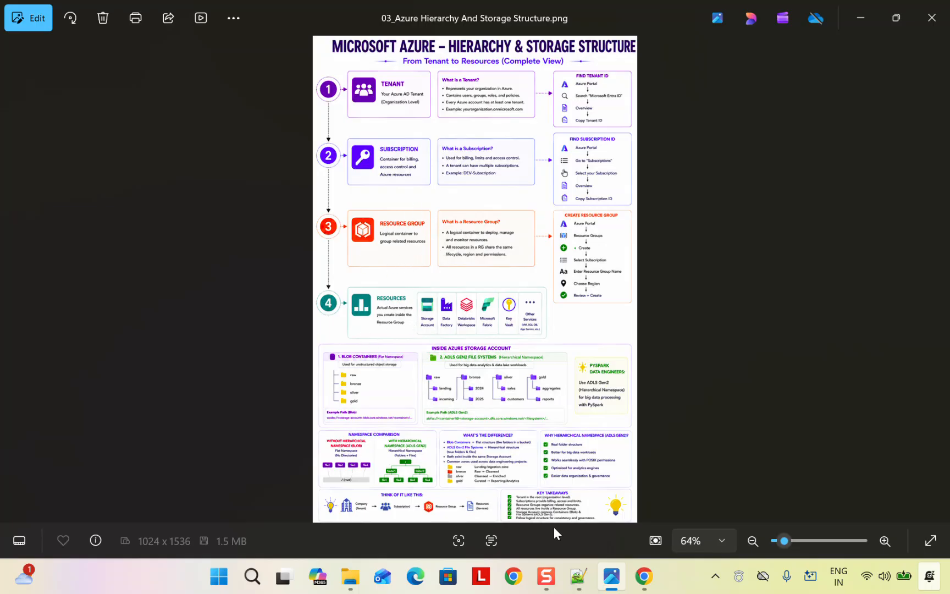
left_click(597, 537)
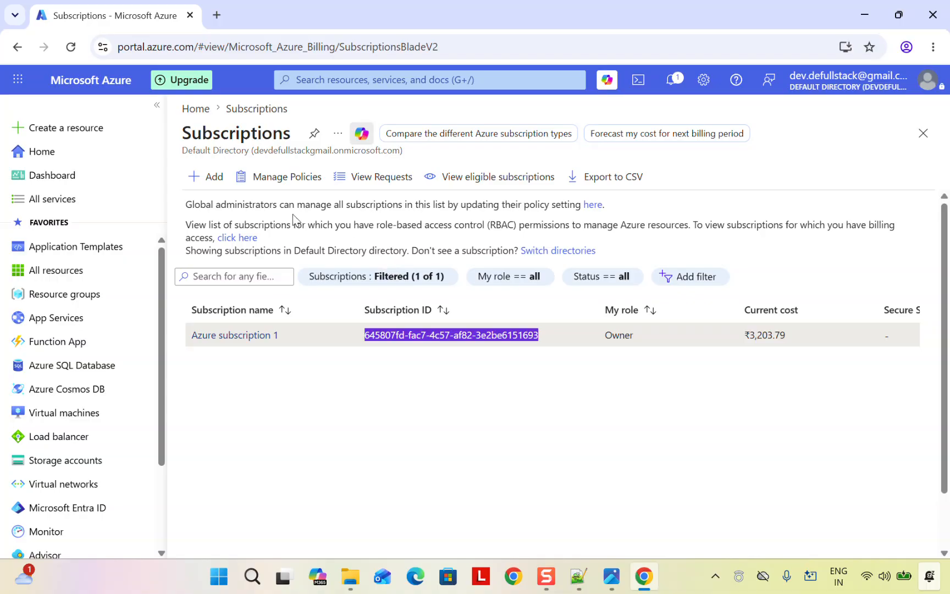
left_click(325, 81)
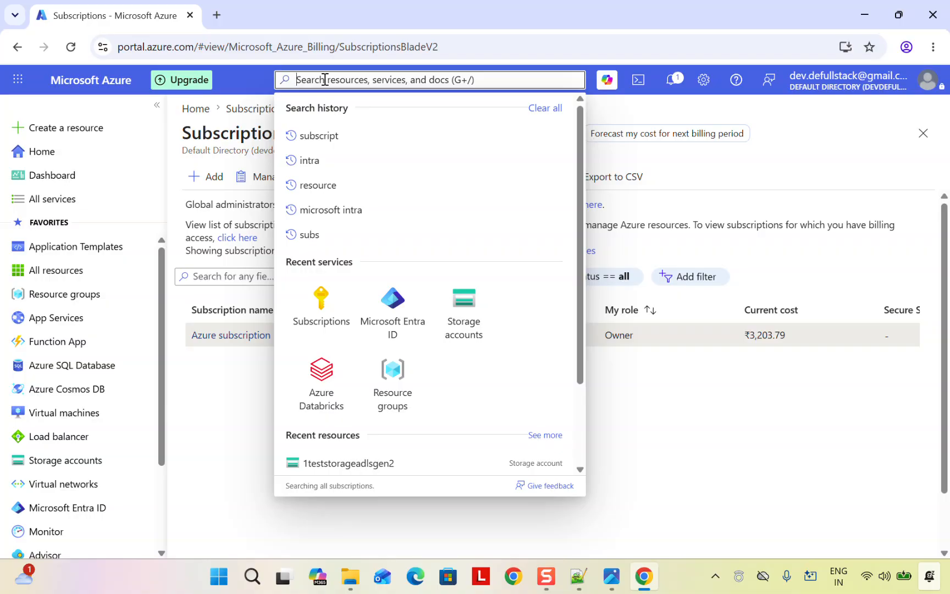
type("resour")
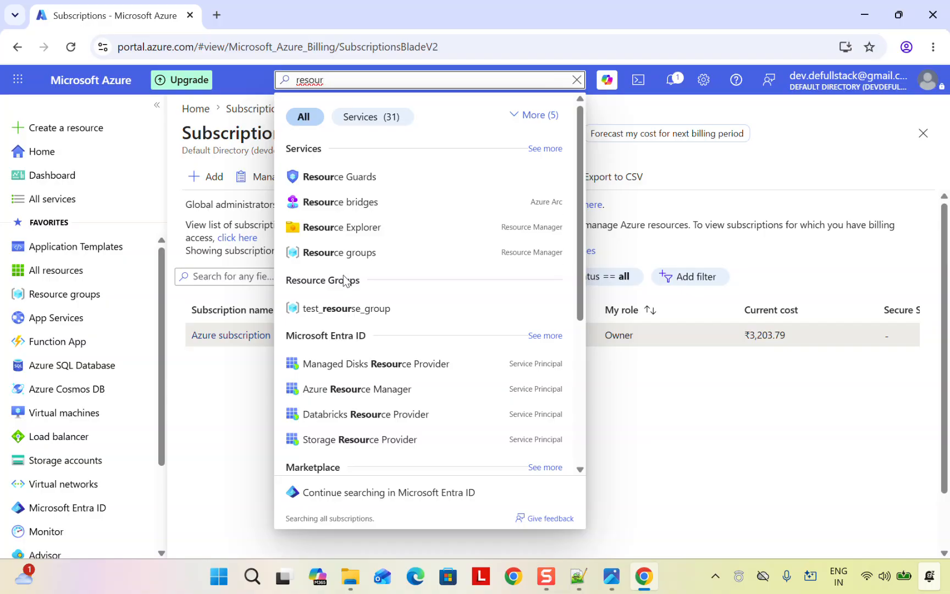
left_click(325, 256)
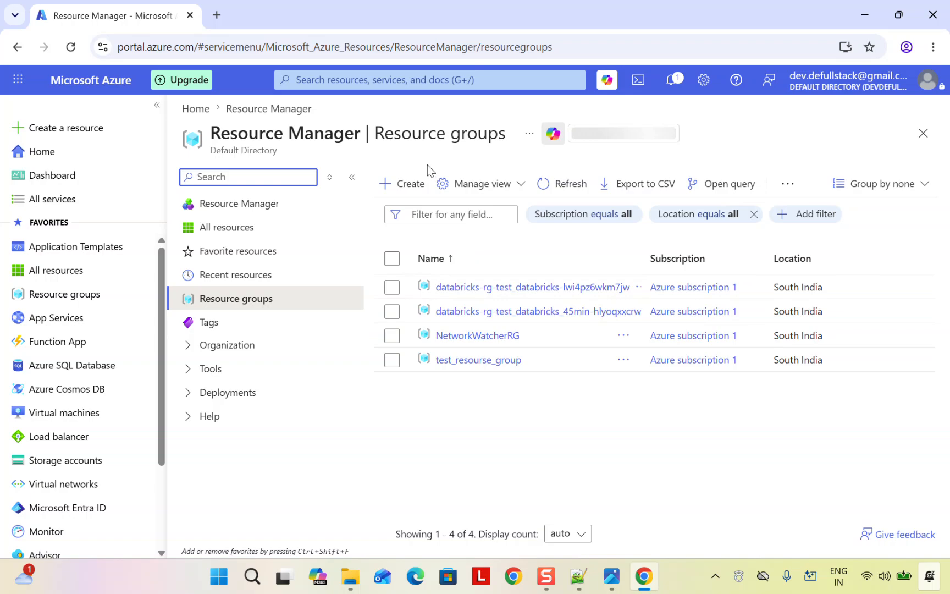
Step: Start creating a resource group under Azure subscription 1 and name it rg-dev-dataengineering, copying the name from the Notepad++ notes
left_click(407, 183)
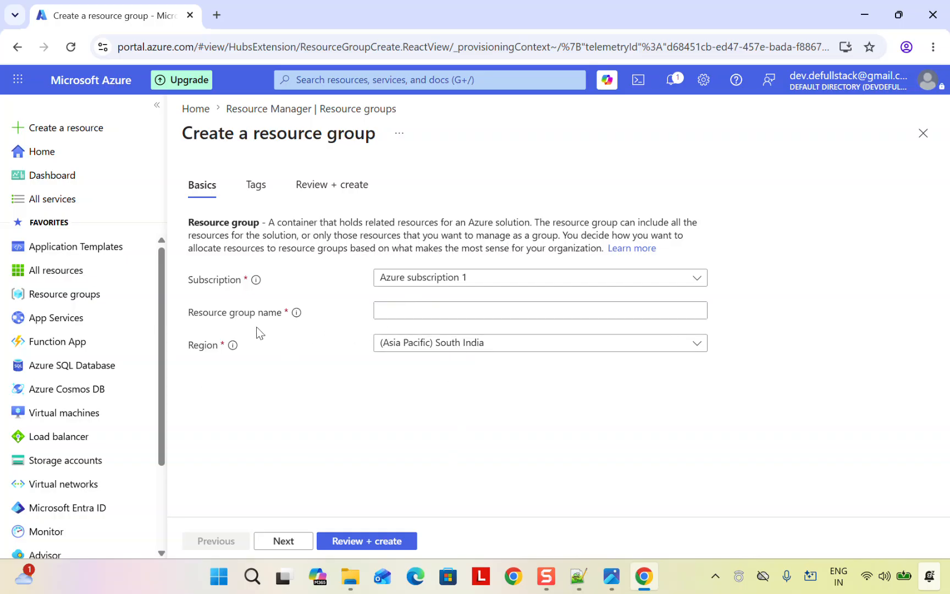
left_click(405, 311)
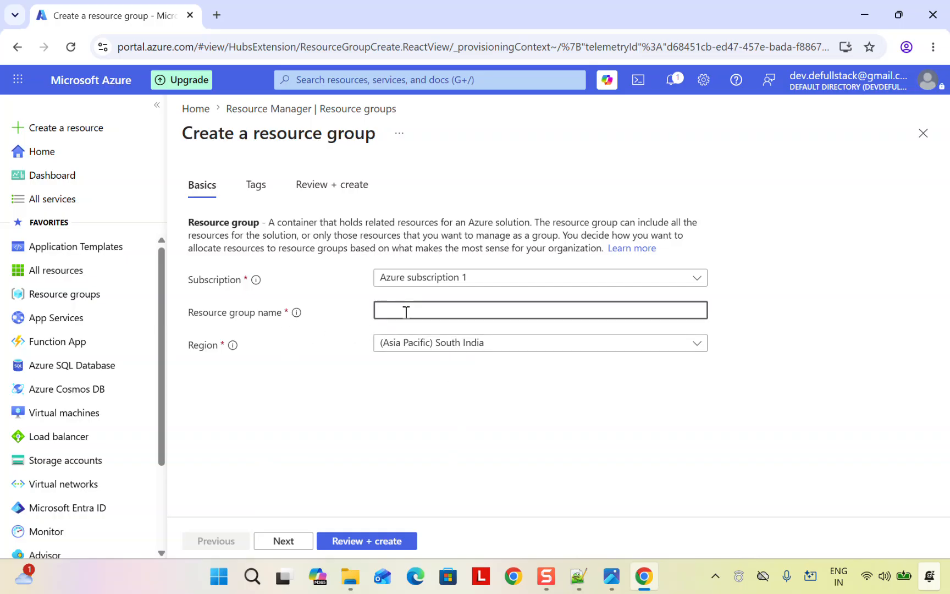
left_click(578, 576)
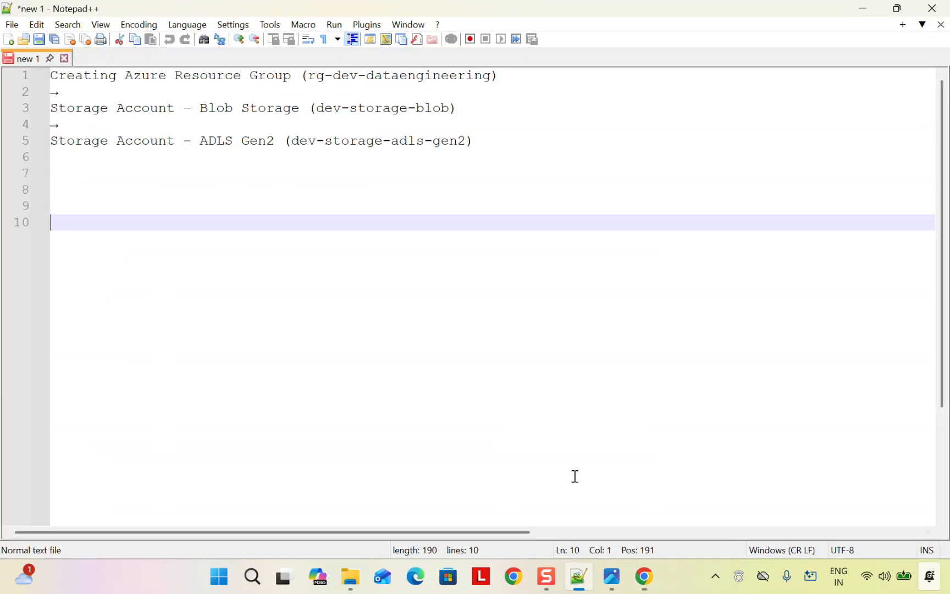
left_click(476, 141)
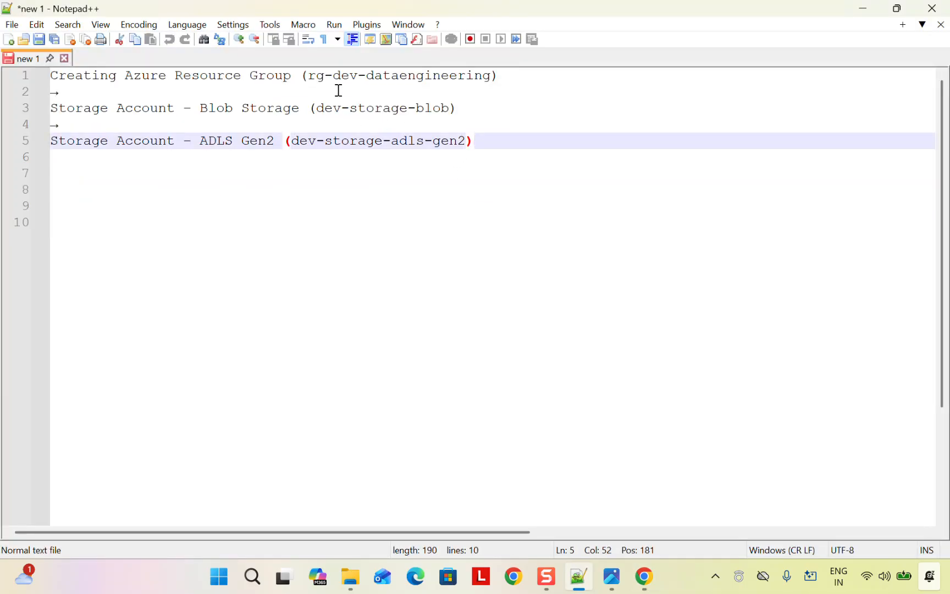
left_click_drag(490, 76, 309, 77)
key("ctrl+c")
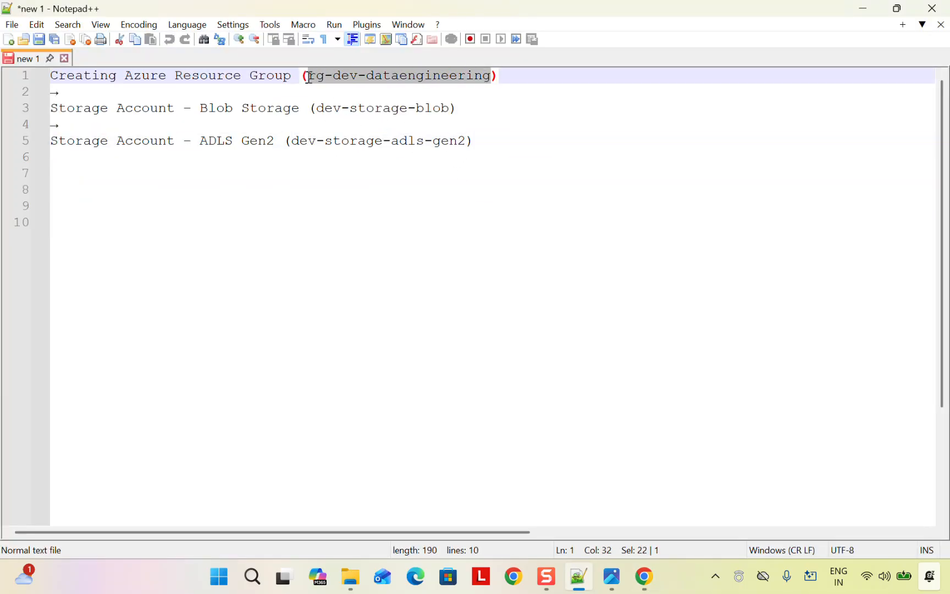
left_click(643, 577)
key("ctrl+v")
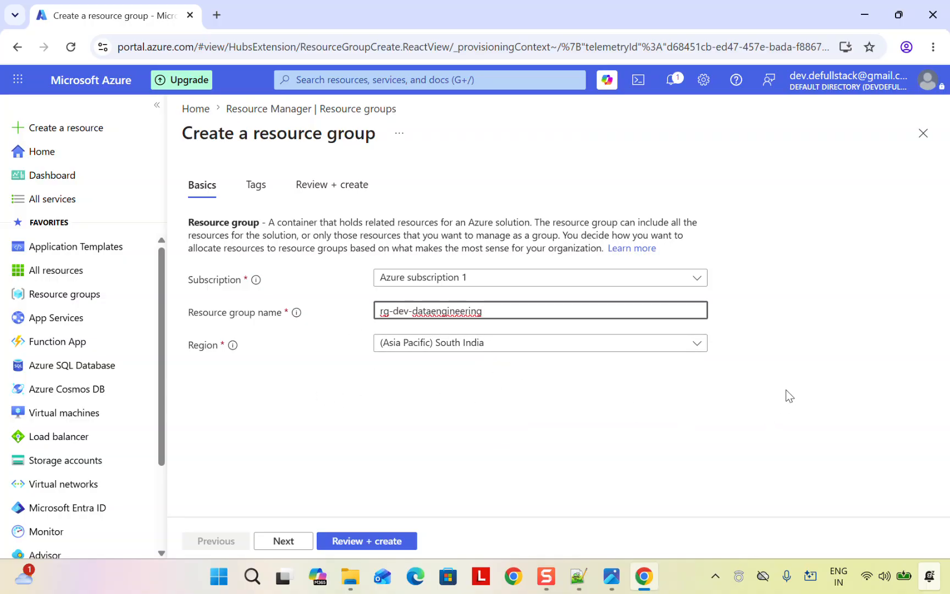
Step: Look through the region choices, keep (Asia Pacific) South India, and review and create the resource group
left_click(697, 344)
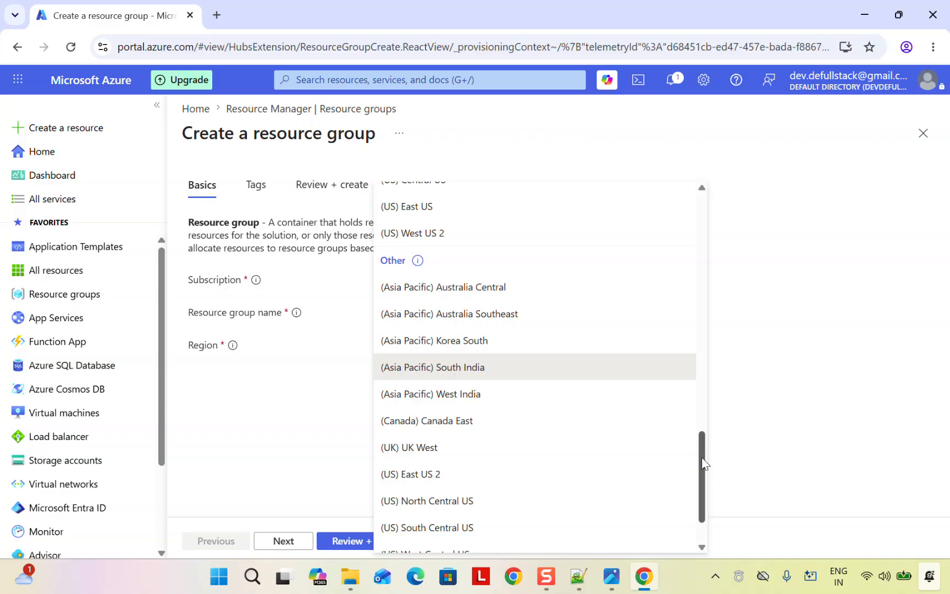
mouse_move(704, 463)
left_mouse_down()
mouse_move(701, 502)
mouse_move(711, 392)
mouse_move(713, 472)
left_mouse_up()
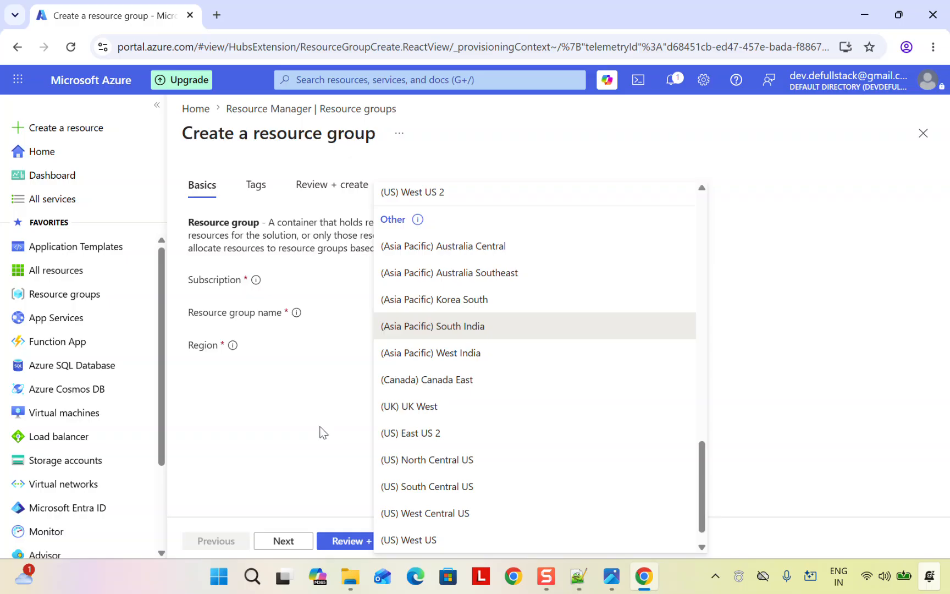
left_click(299, 422)
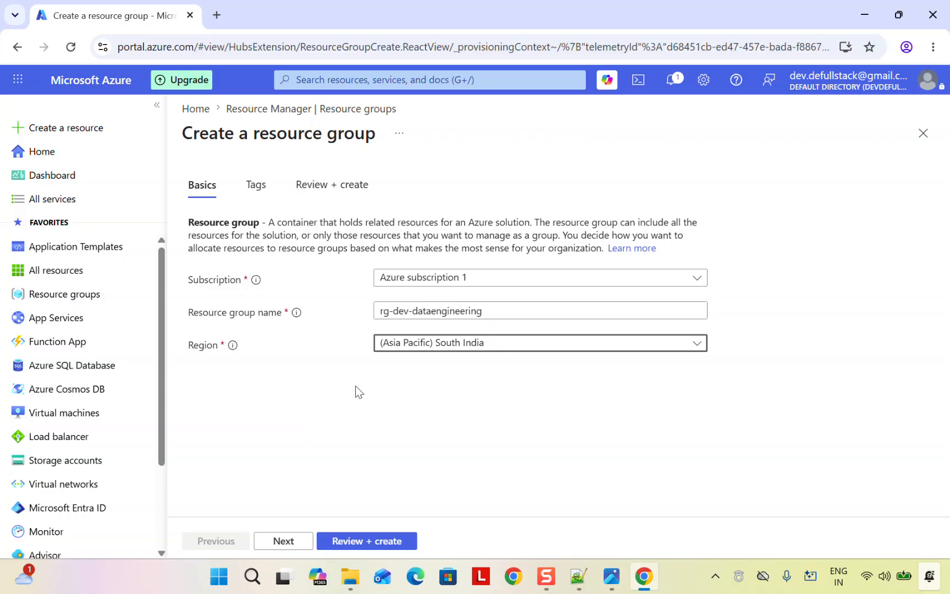
left_click(372, 541)
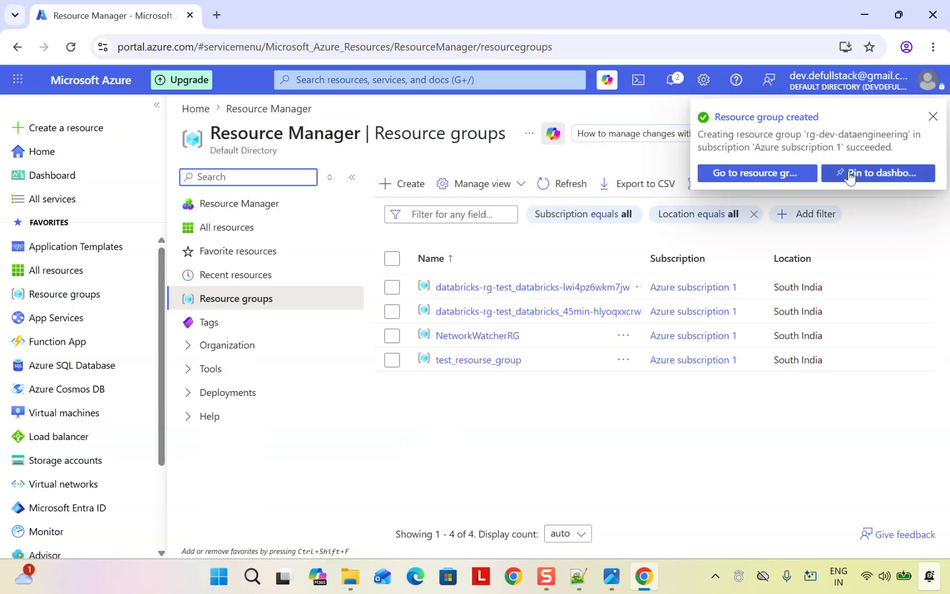
Step: Open the new rg-dev-dataengineering resource group, and review the Azure hierarchy and 04_Class Demo diagrams in the Photos viewer
left_click(753, 175)
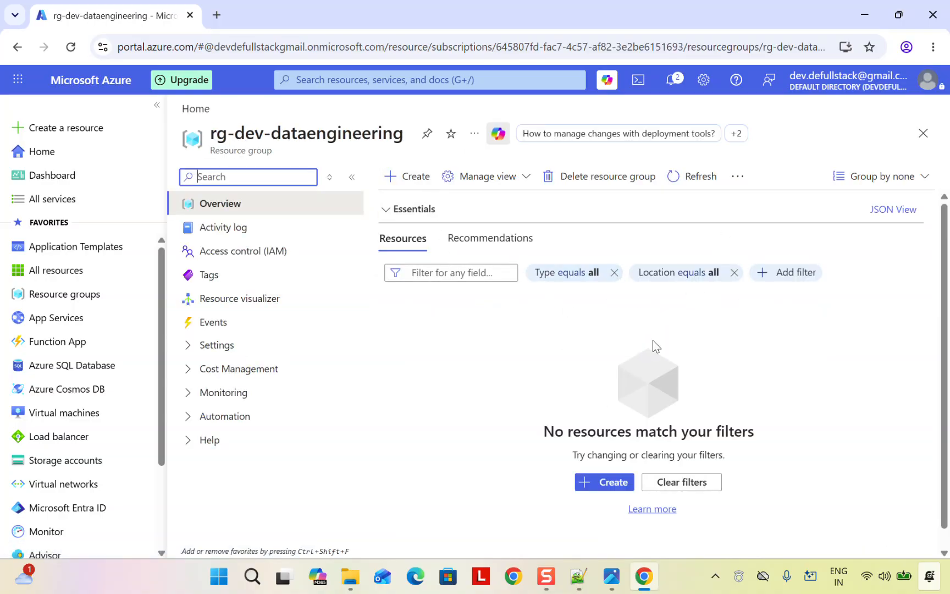
left_click_drag(210, 134, 404, 137)
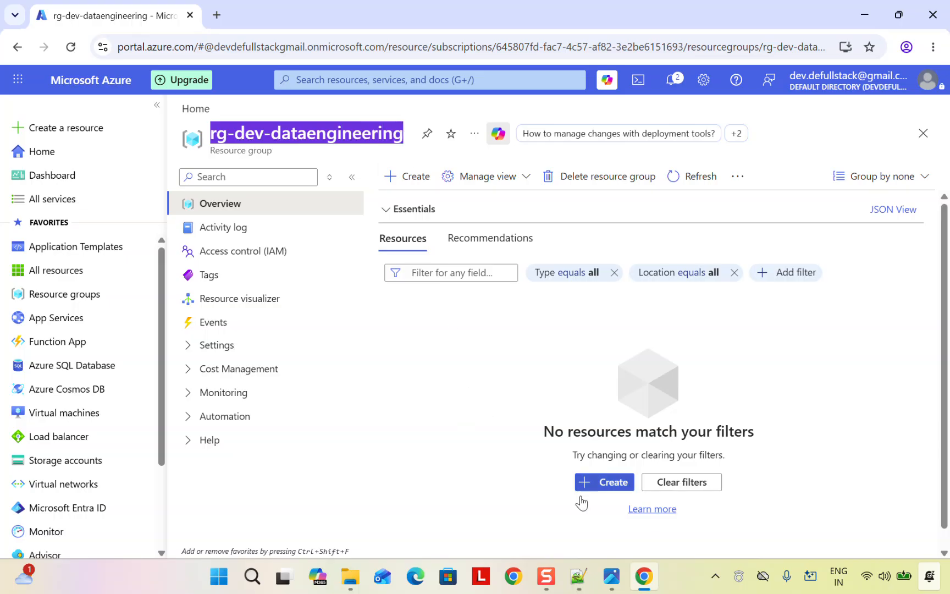
left_click(611, 576)
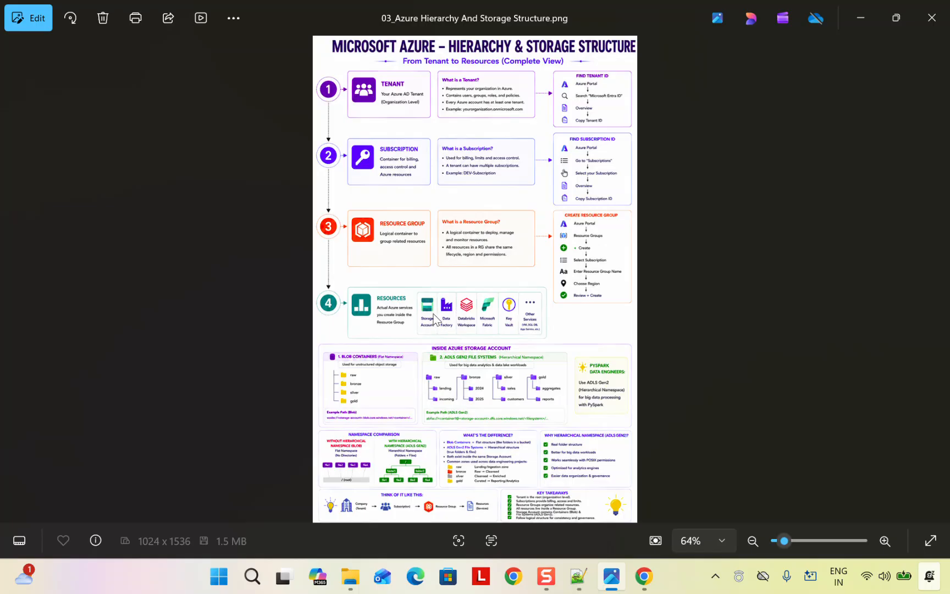
key("Right")
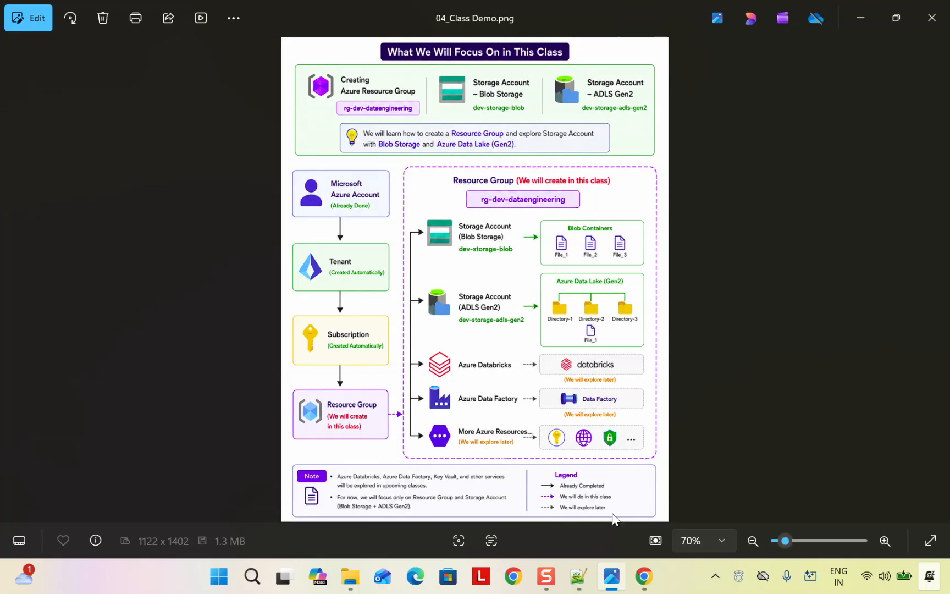
Step: Back in Chrome, search the portal for "storage", open Storage accounts and start creating a storage account
left_click(642, 586)
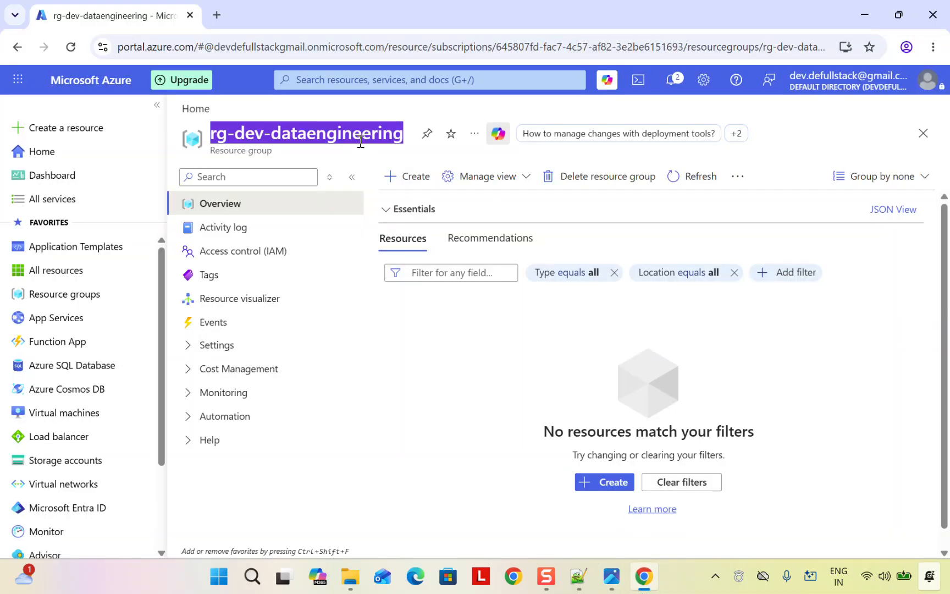
left_click(349, 81)
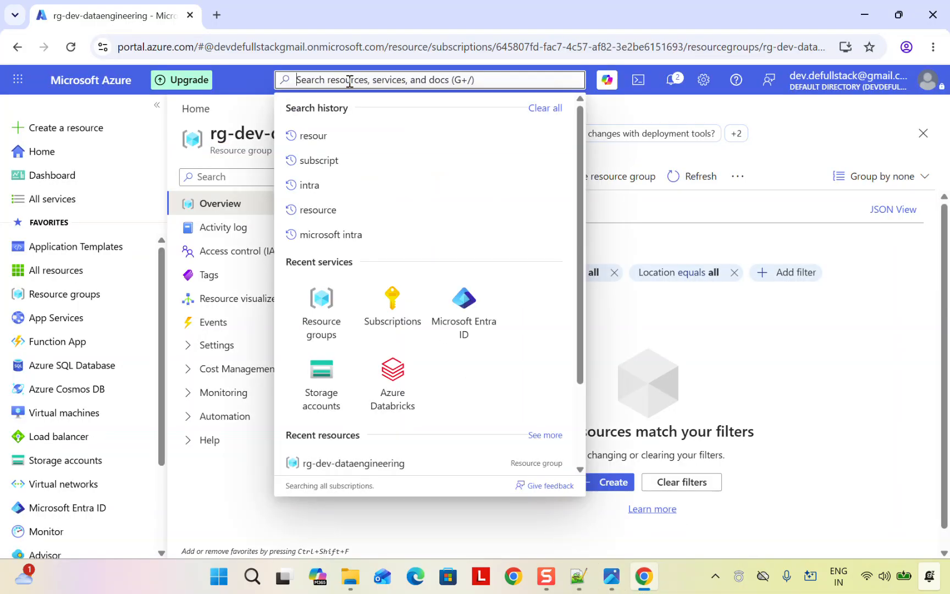
type("storag")
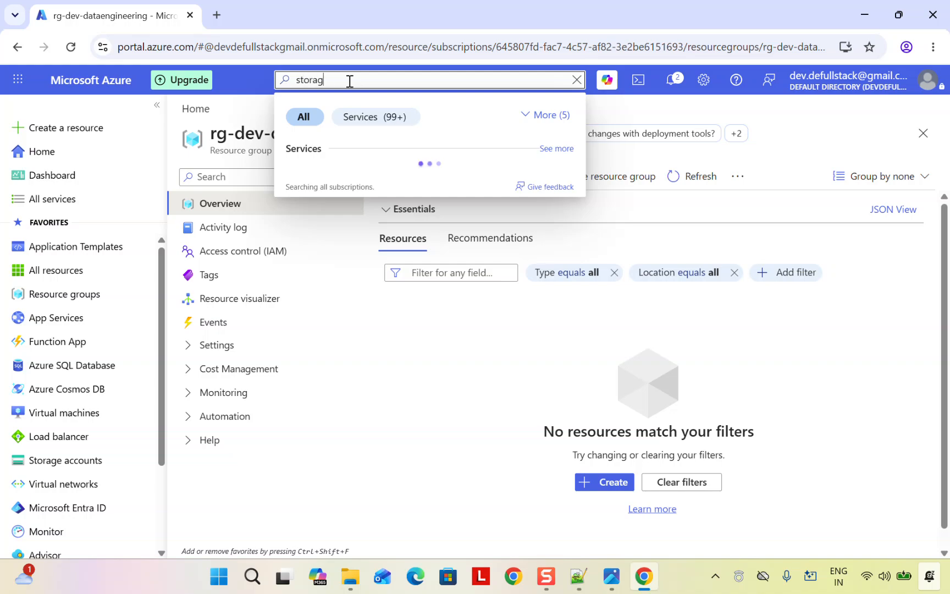
type("e")
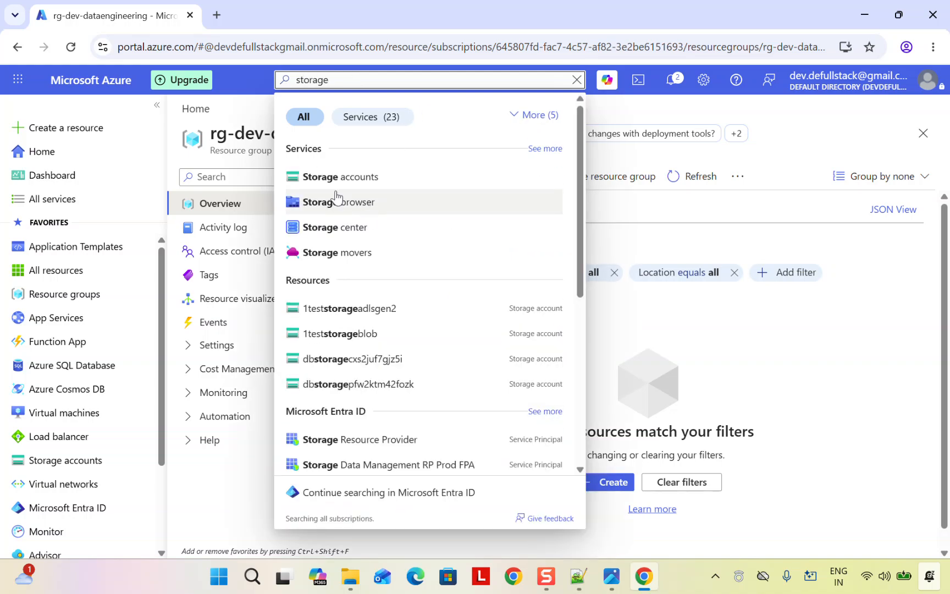
left_click(331, 179)
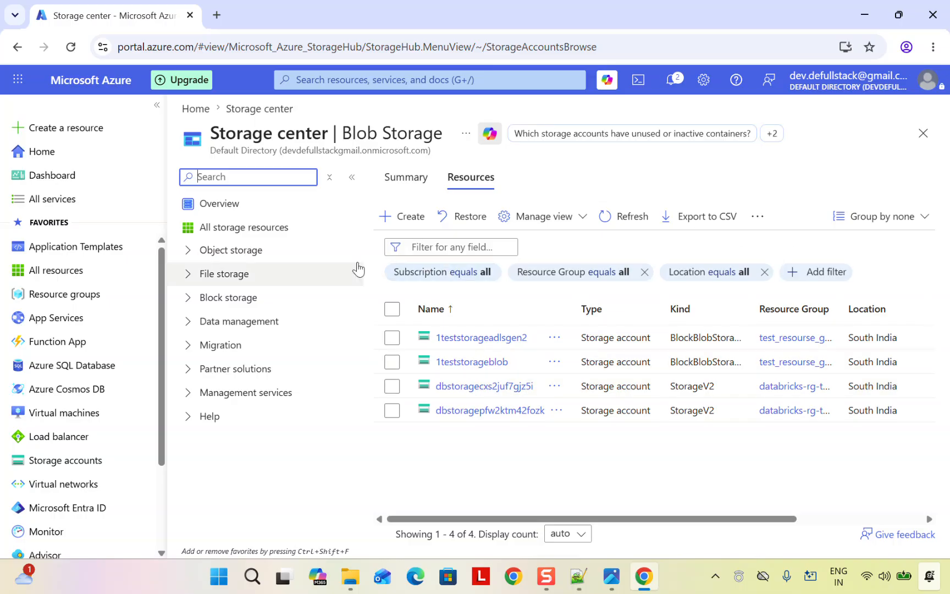
left_click(404, 218)
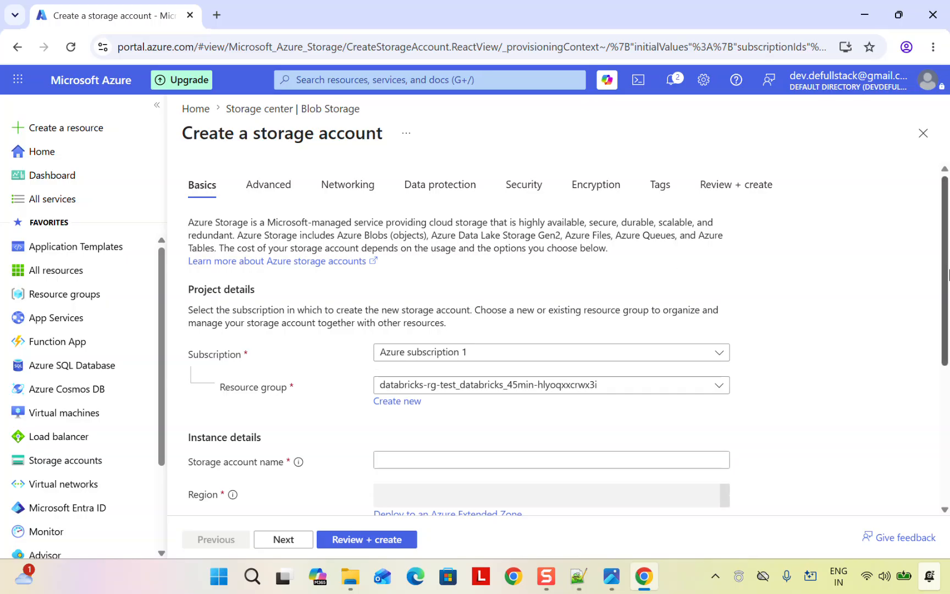
Step: Assign the new storage account to the resource group rg-dev-dataengineering under Azure subscription 1
left_click_drag(945, 203, 948, 241)
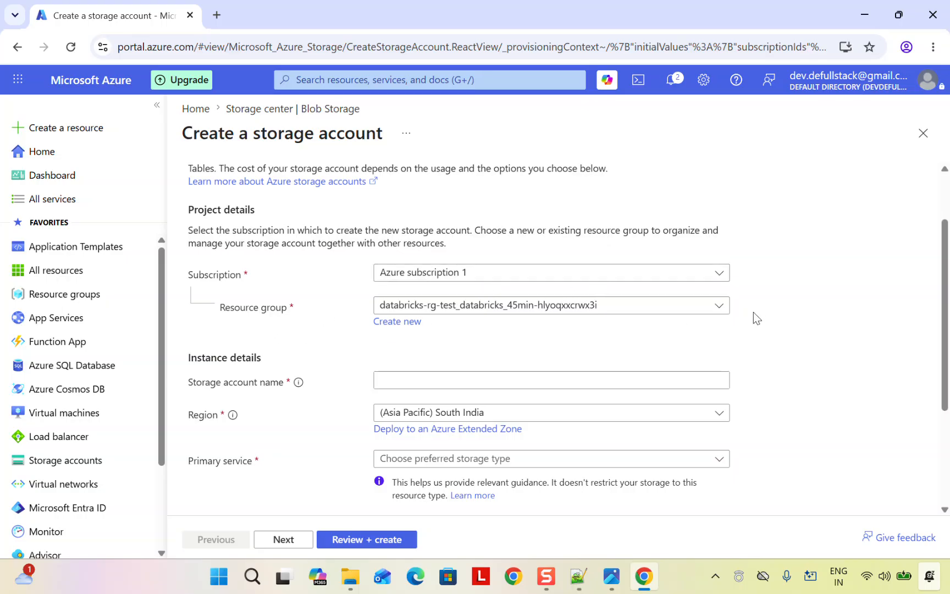
left_click(718, 306)
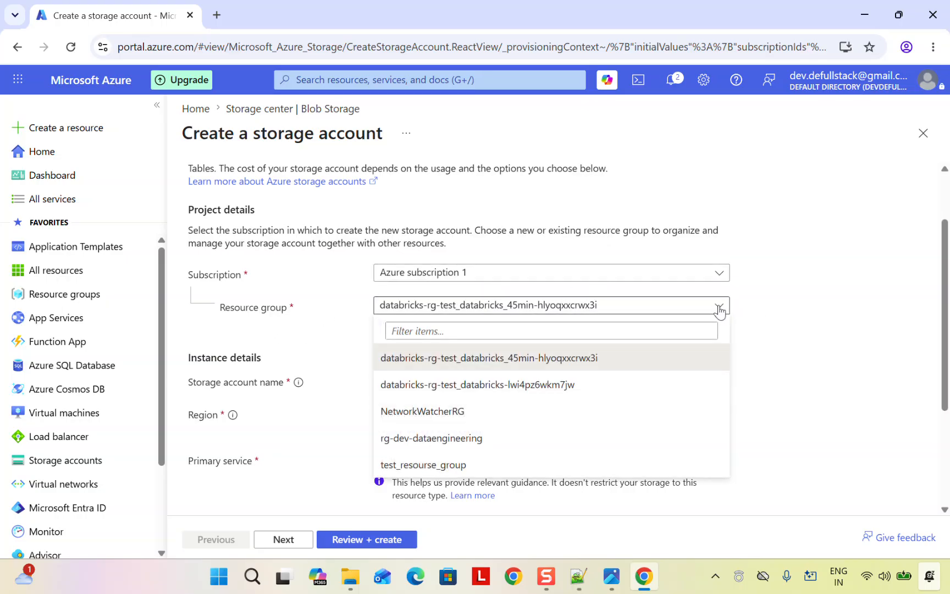
left_click(495, 444)
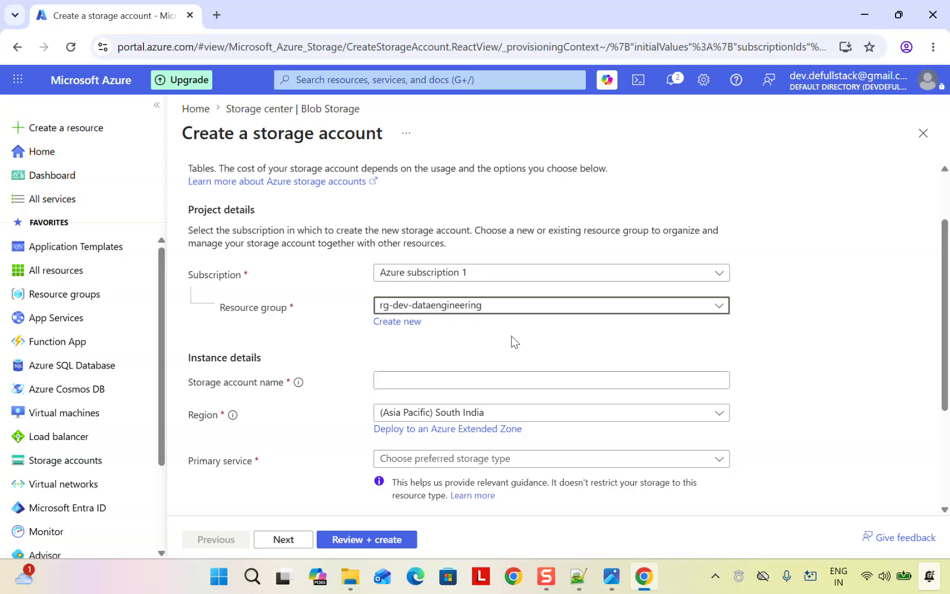
left_click(468, 348)
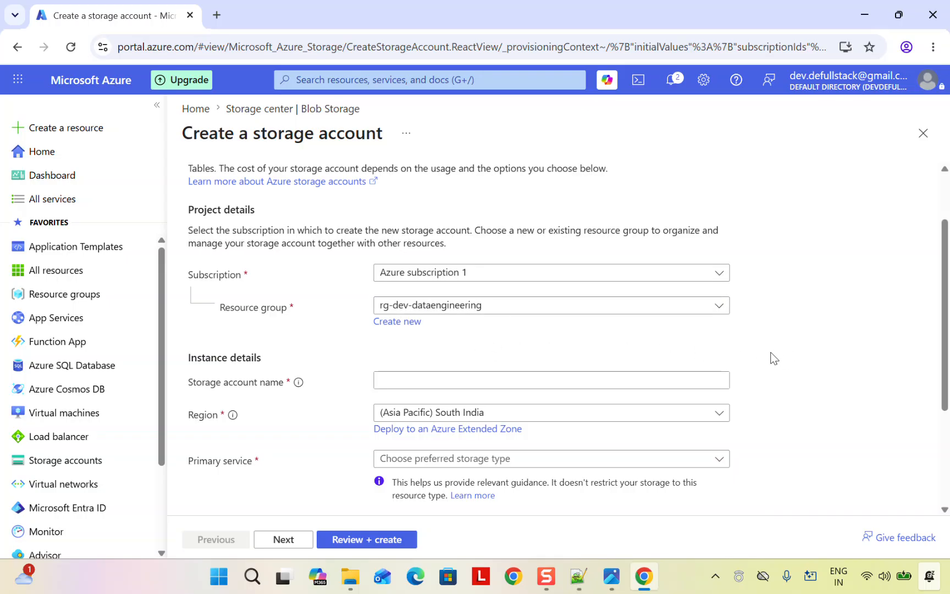
Step: Copy the name dev-storage-blob from the Notepad++ notes and enter it as the storage account name in Chrome
left_click_drag(945, 278, 947, 297)
left_click(396, 338)
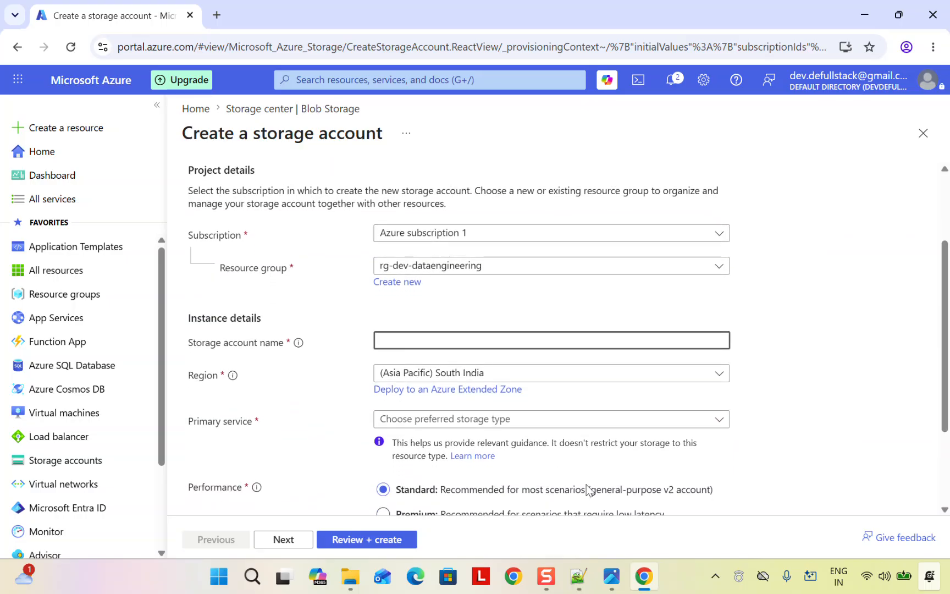
left_click(578, 587)
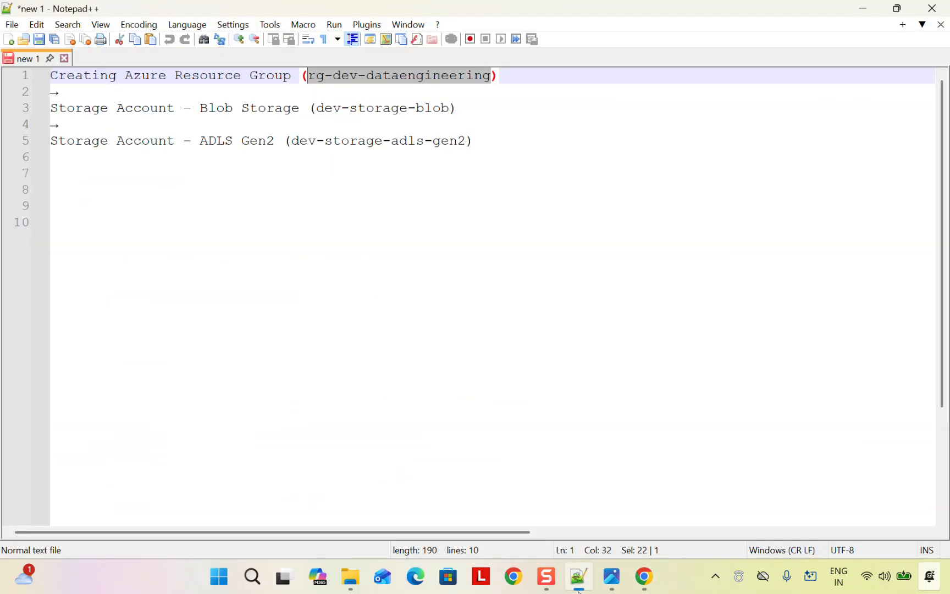
left_click(461, 125)
left_click_drag(450, 108, 317, 110)
key("ctrl+c")
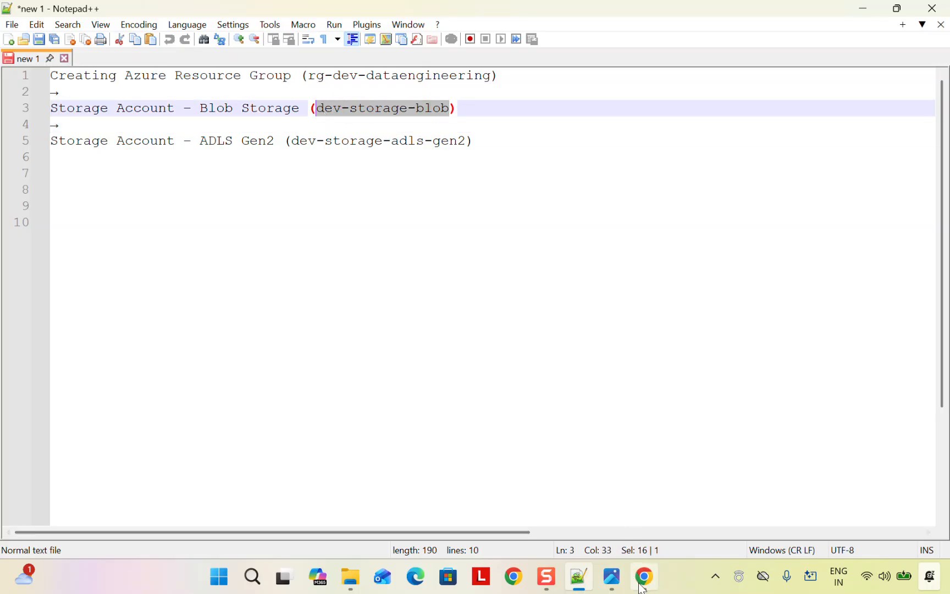
mouse_move(644, 576)
left_click(596, 529)
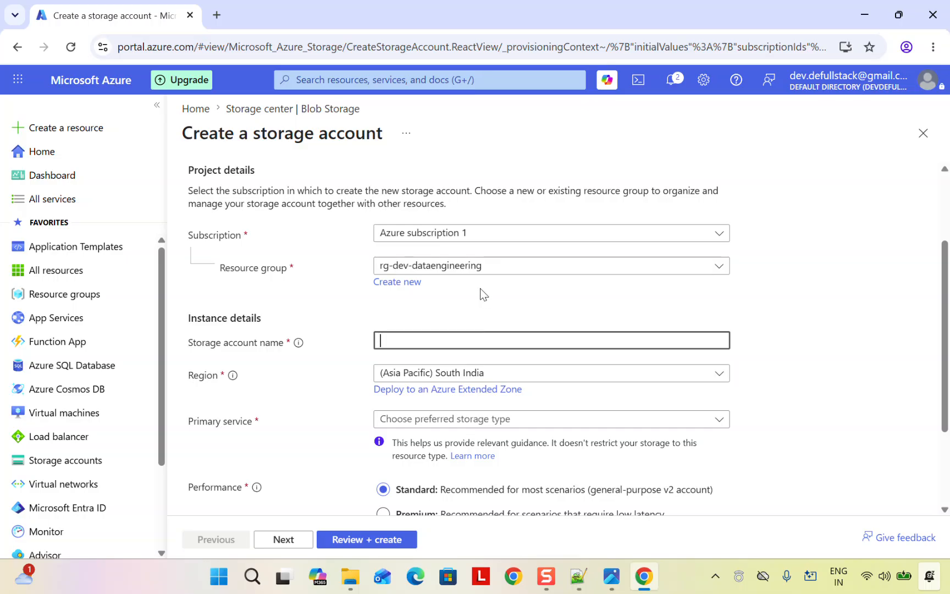
key("ctrl+v")
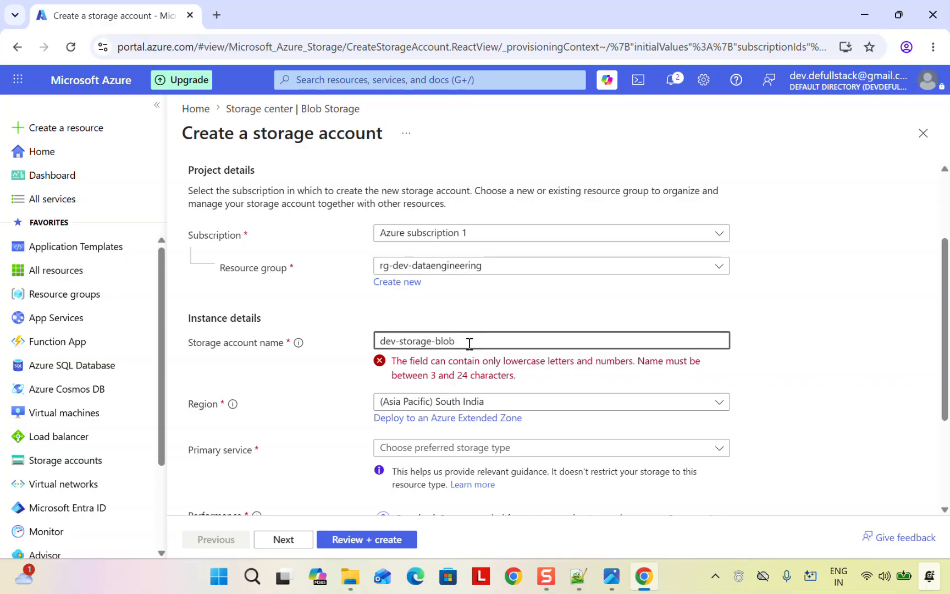
Step: Remove the hyphens from the storage account name so that it reads devstorageblob
type("-1")
key("BackSpace")
key("BackSpace")
key("Left")
key("Left")
key("Left")
key("BackSpace")
key("Right")
key("Right")
key("Right")
key("Right")
key("Right")
key("Right")
key("Right")
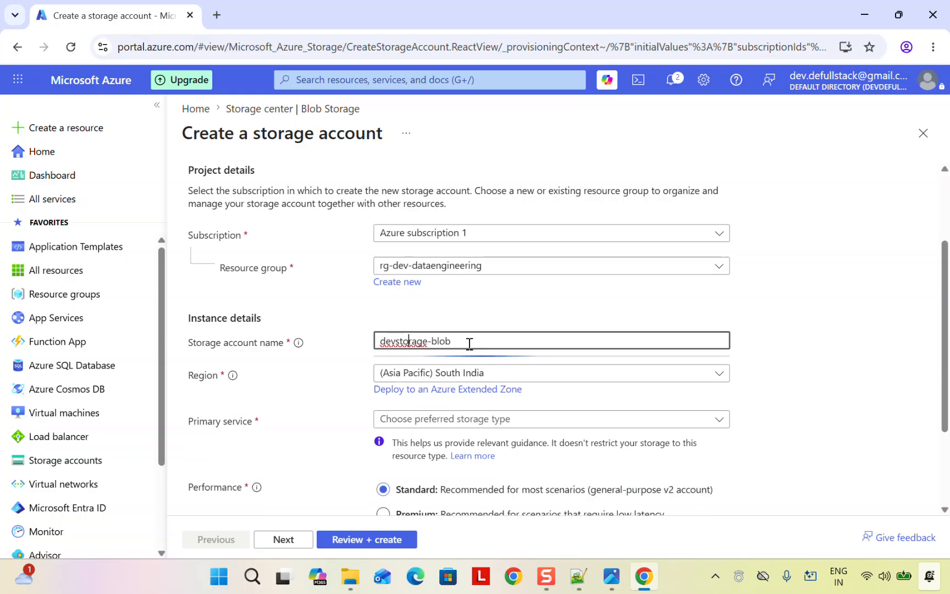
key("BackSpace")
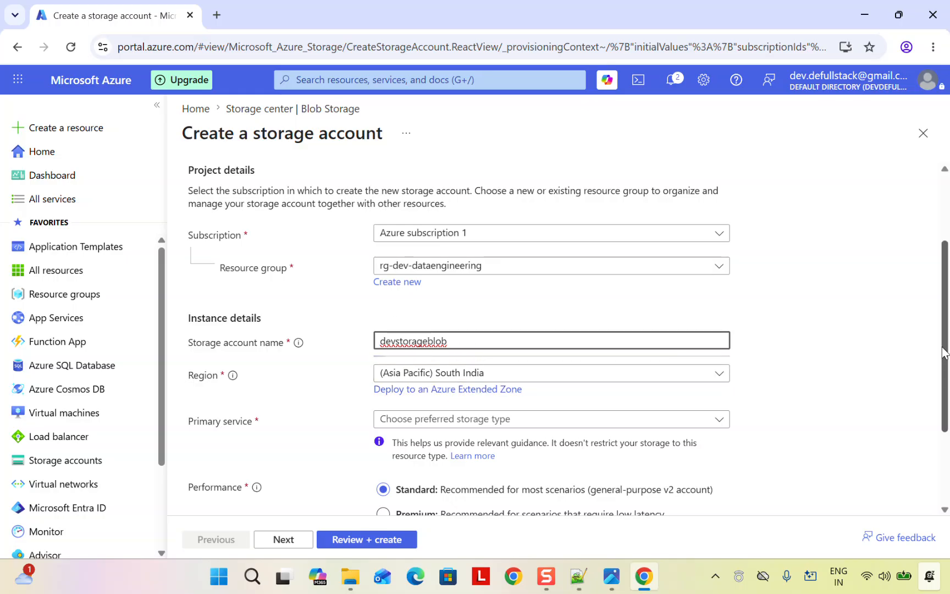
Step: Try the suffixes 1 and test on the storage account name, and settle on devstorageblobtestt
scroll(713, 354, "down", 1)
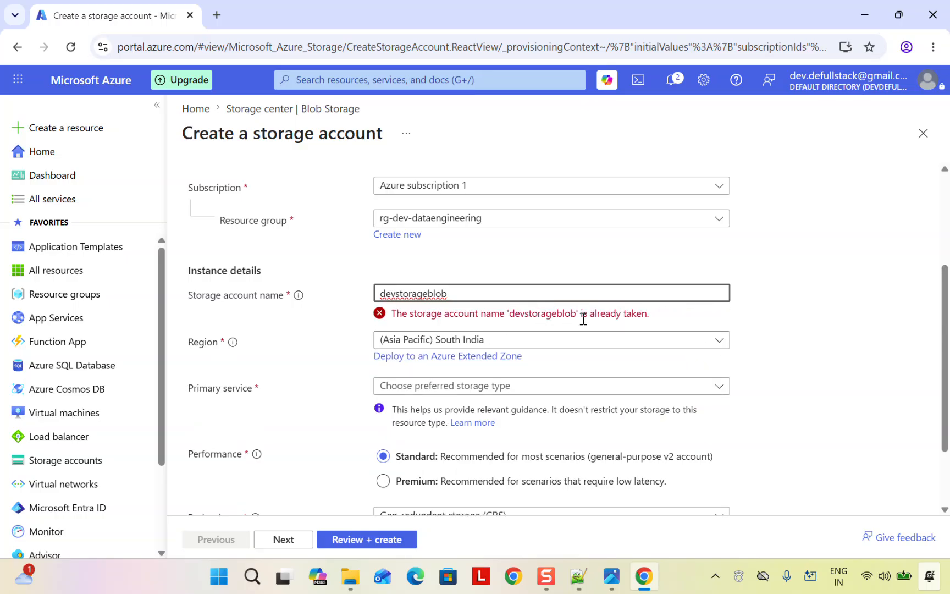
type("1")
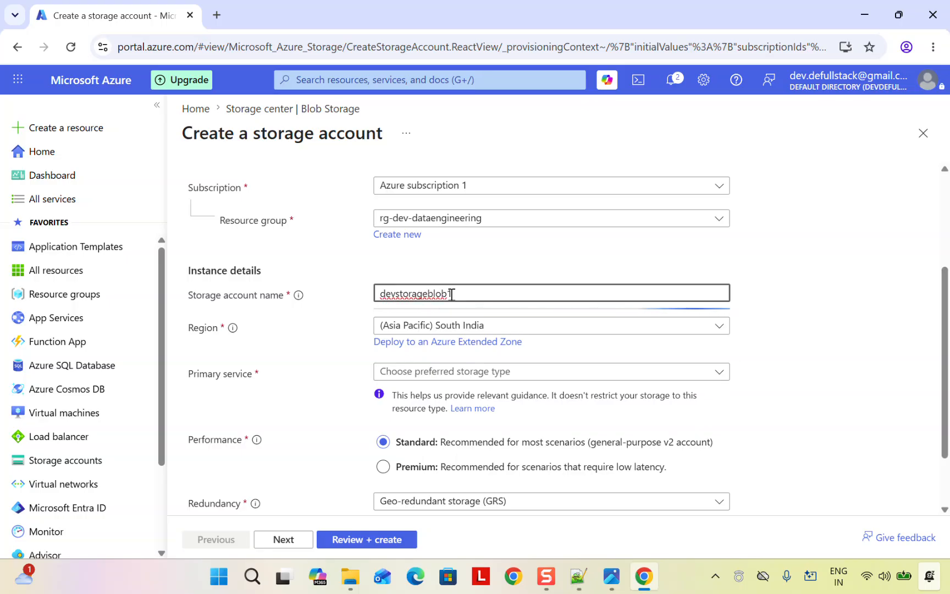
key("BackSpace")
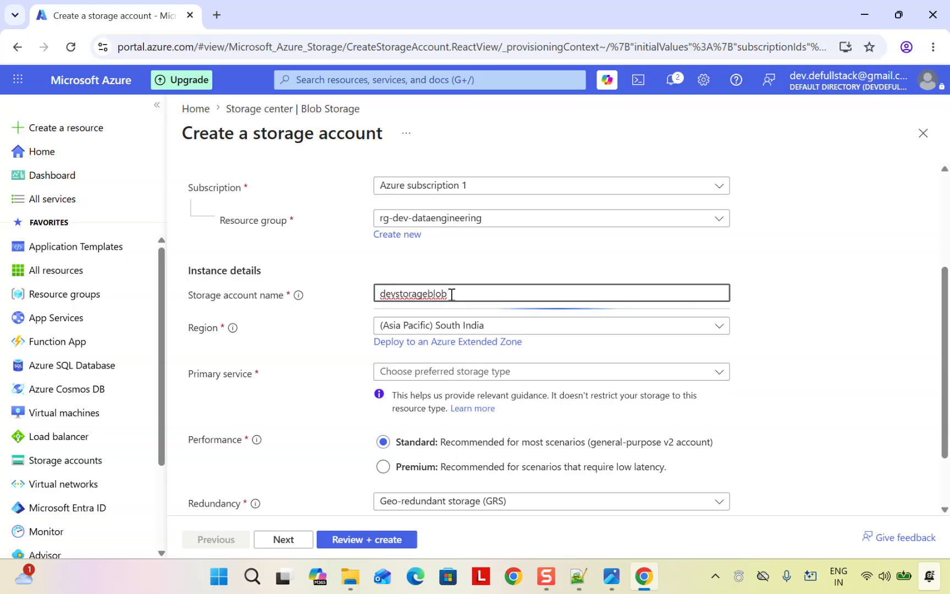
type("test")
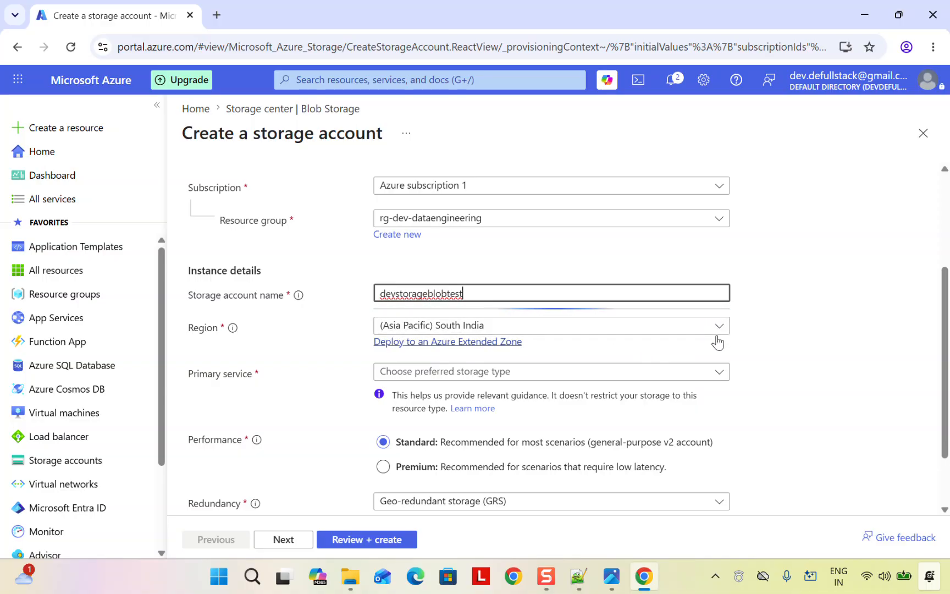
scroll(789, 371, "down", 2)
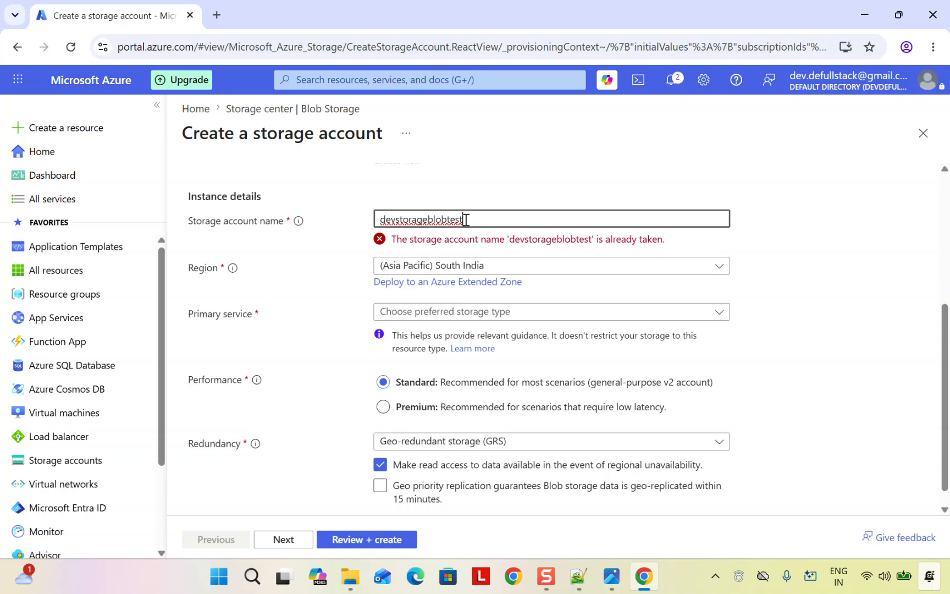
type("t")
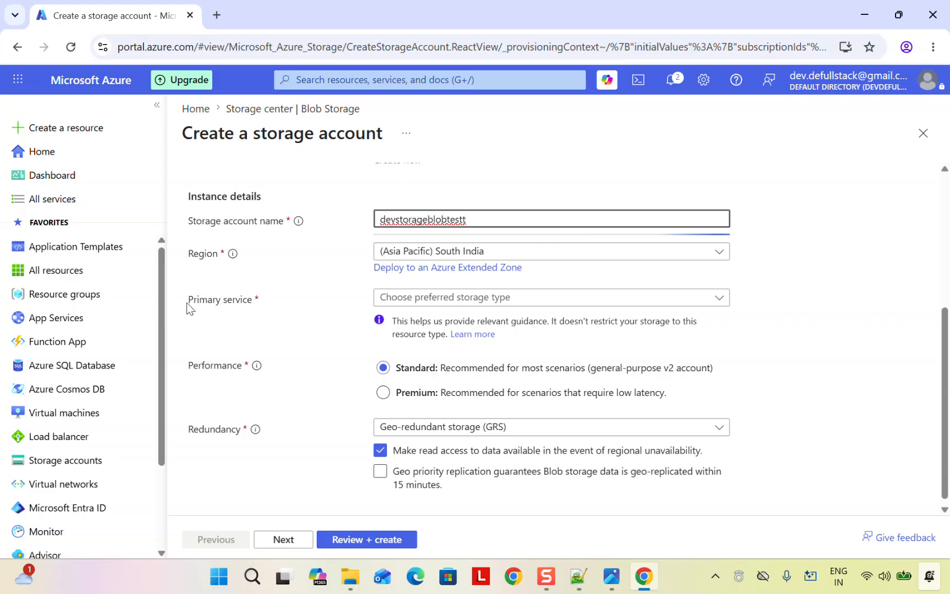
Step: Set the storage account's primary service to Azure Blob Storage or Azure Data Lake Storage
left_click(718, 299)
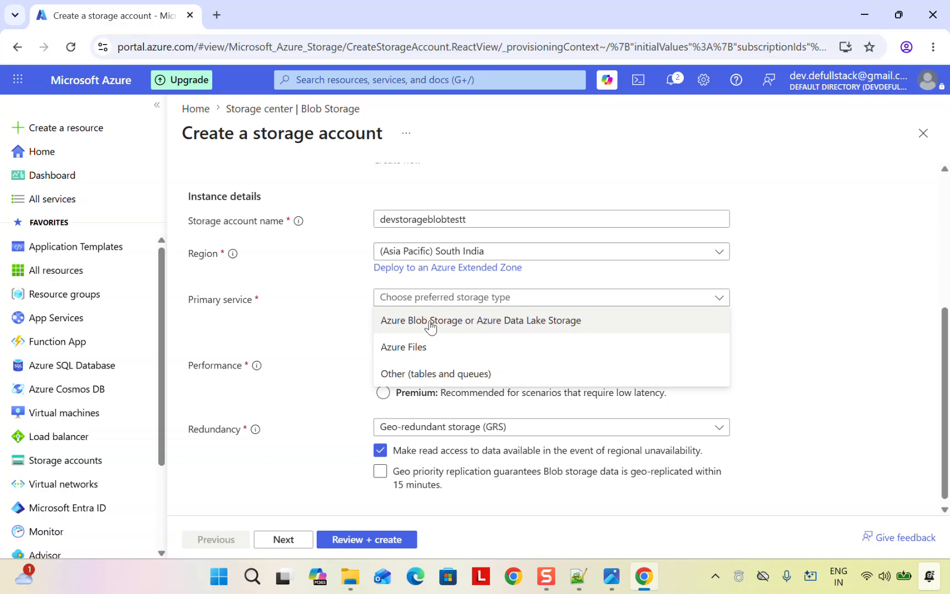
left_click(432, 322)
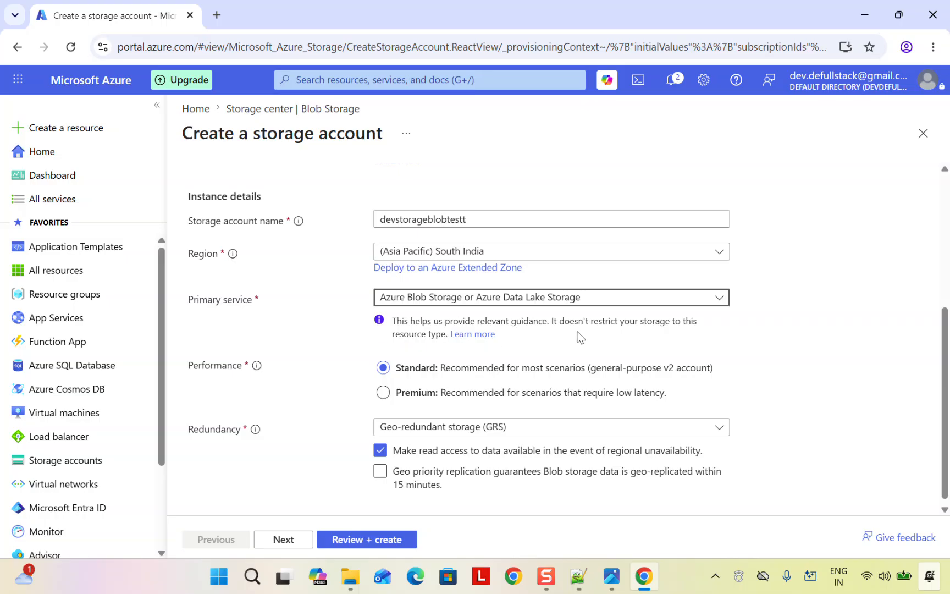
scroll(578, 335, "up", 1)
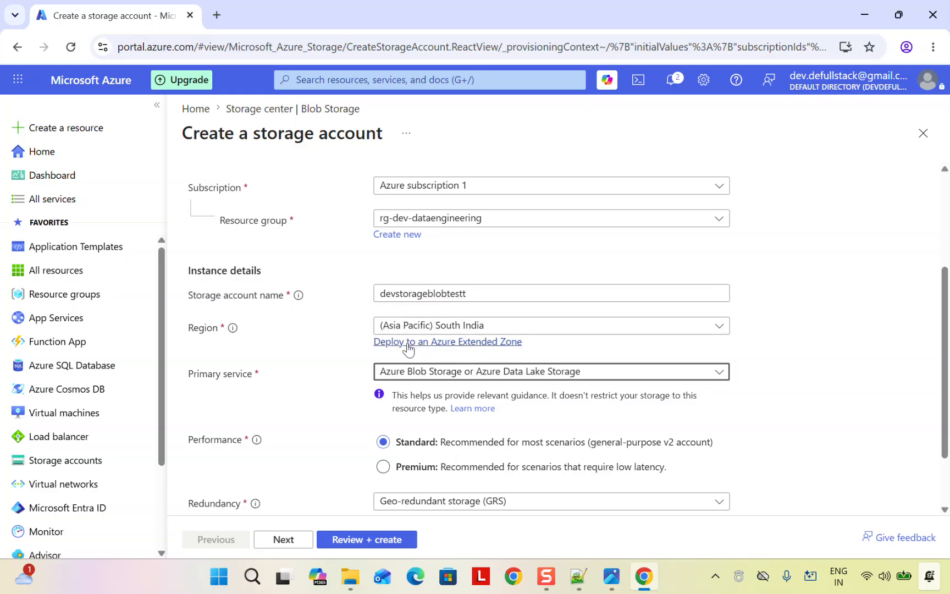
Step: Switch the performance to Premium, look at its redundancy options, and return the performance to Standard
scroll(808, 378, "down", 2)
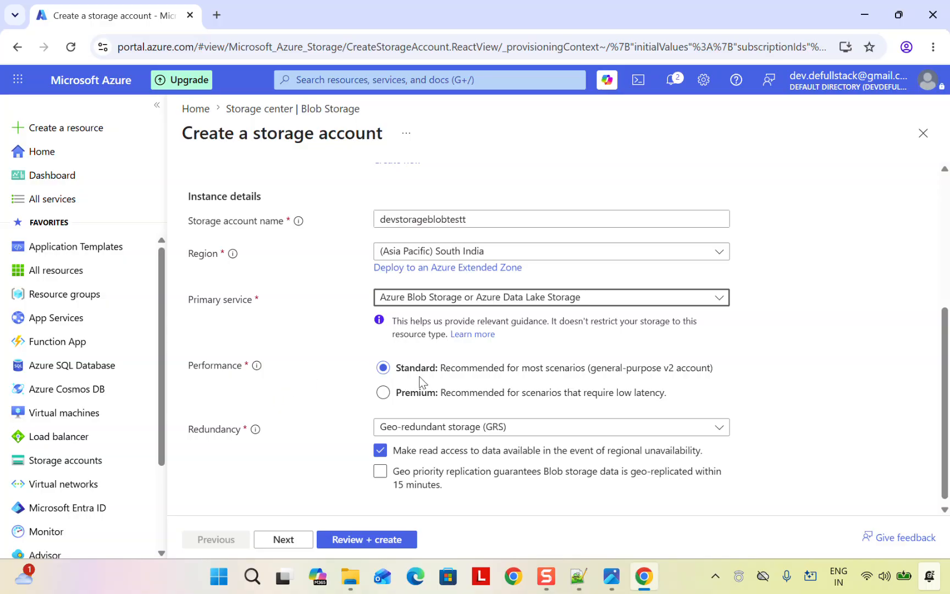
left_click(445, 369)
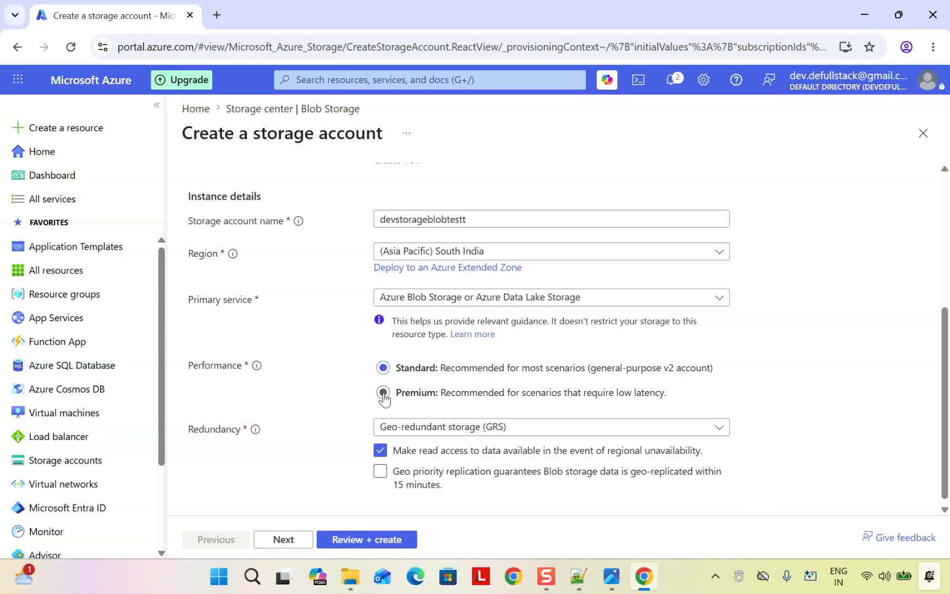
left_click(383, 394)
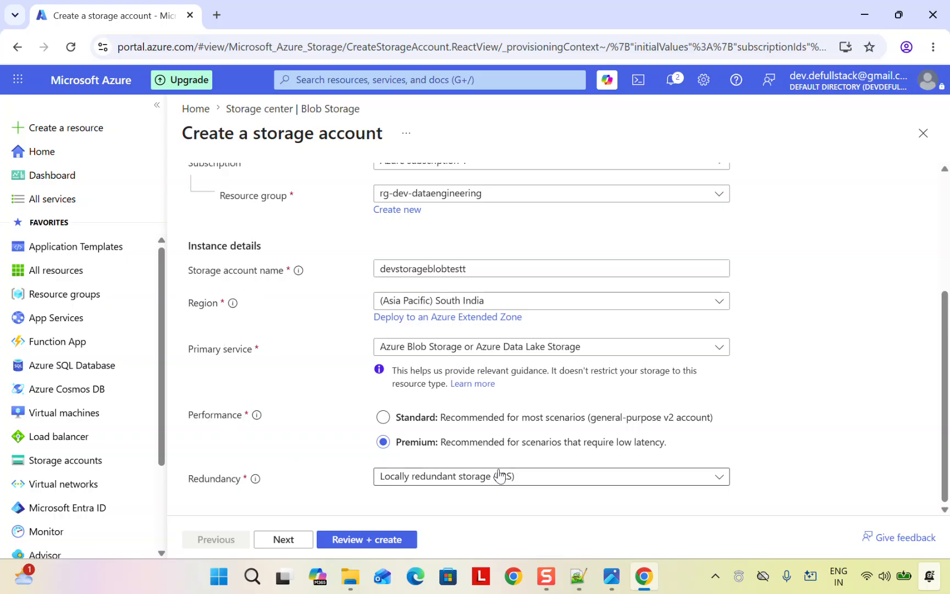
left_click(719, 482)
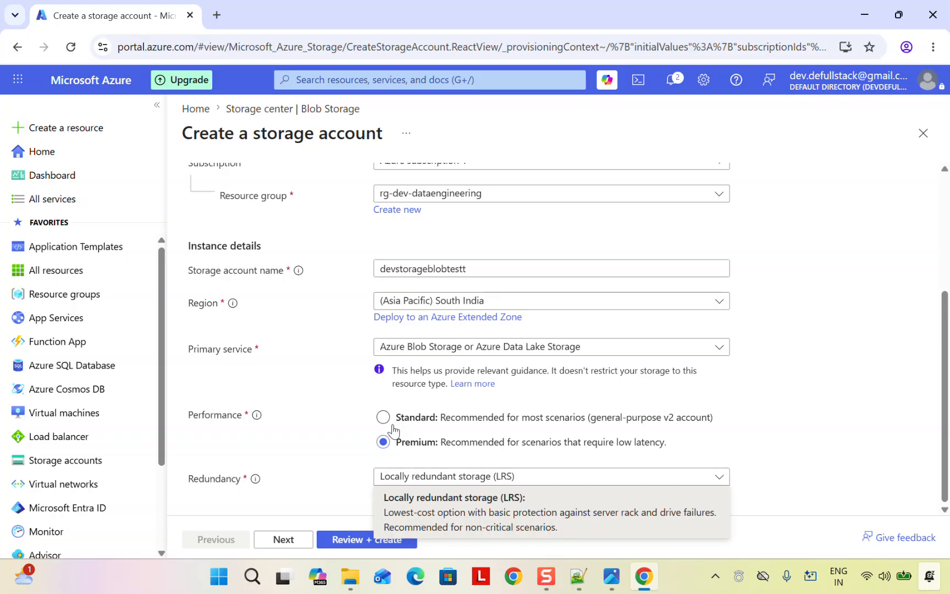
left_click(383, 417)
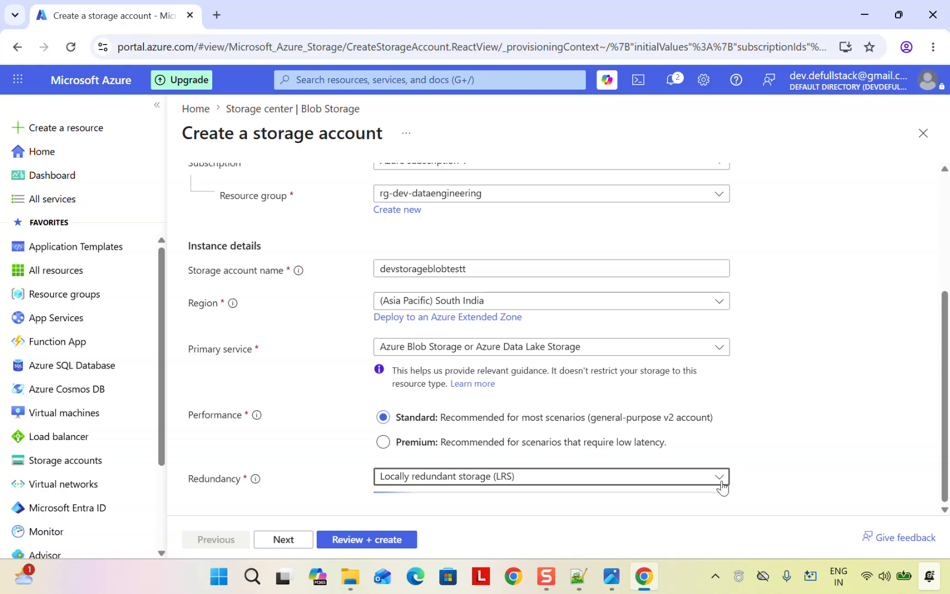
Step: Look through the available redundancy, region and primary service options for the storage account
left_click(719, 483)
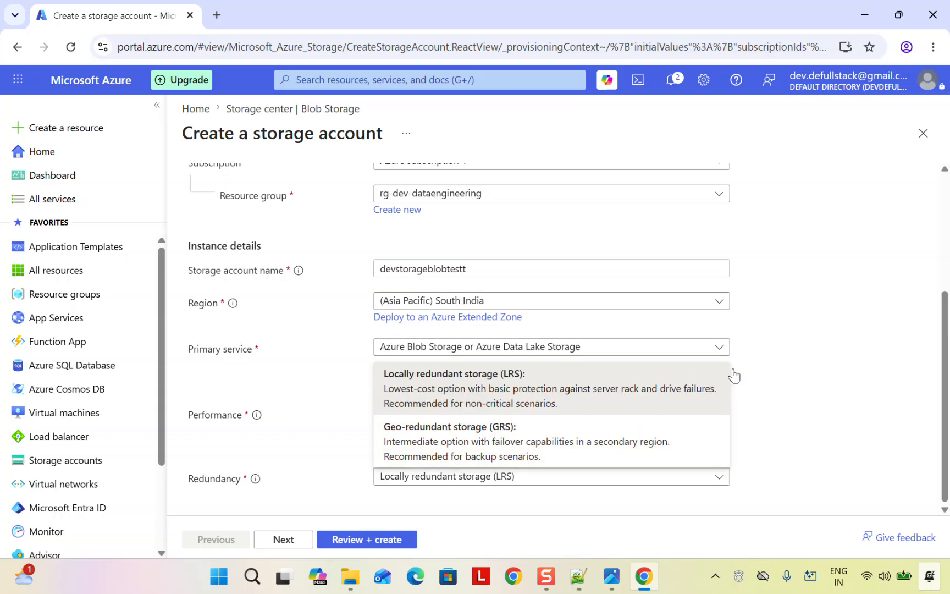
left_click(719, 308)
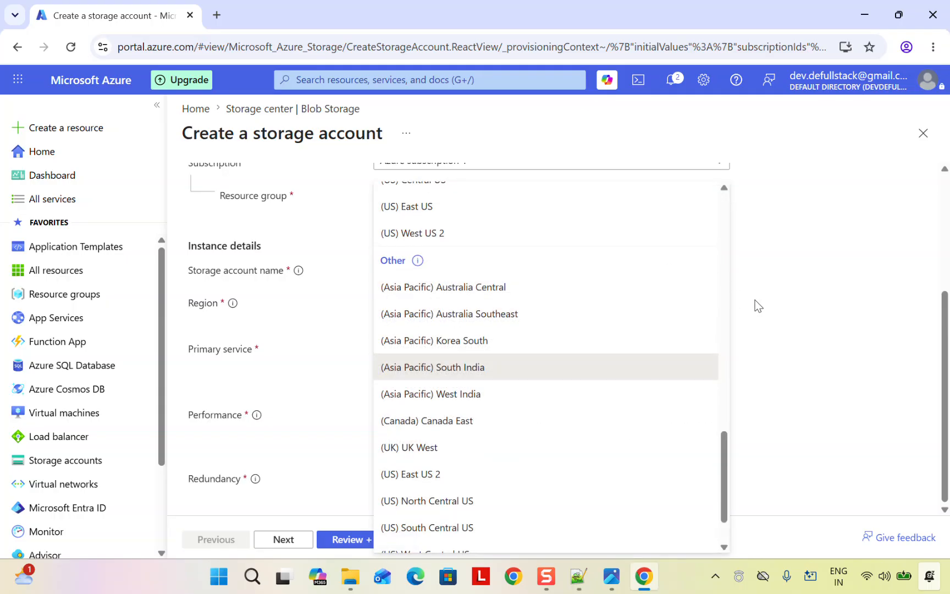
scroll(717, 368, "up", 3)
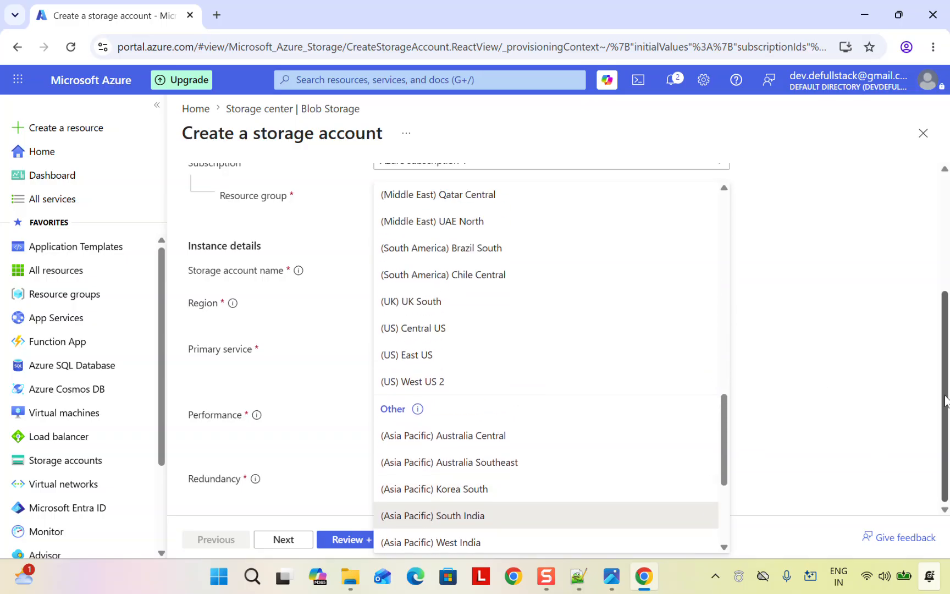
left_click_drag(945, 401, 946, 385)
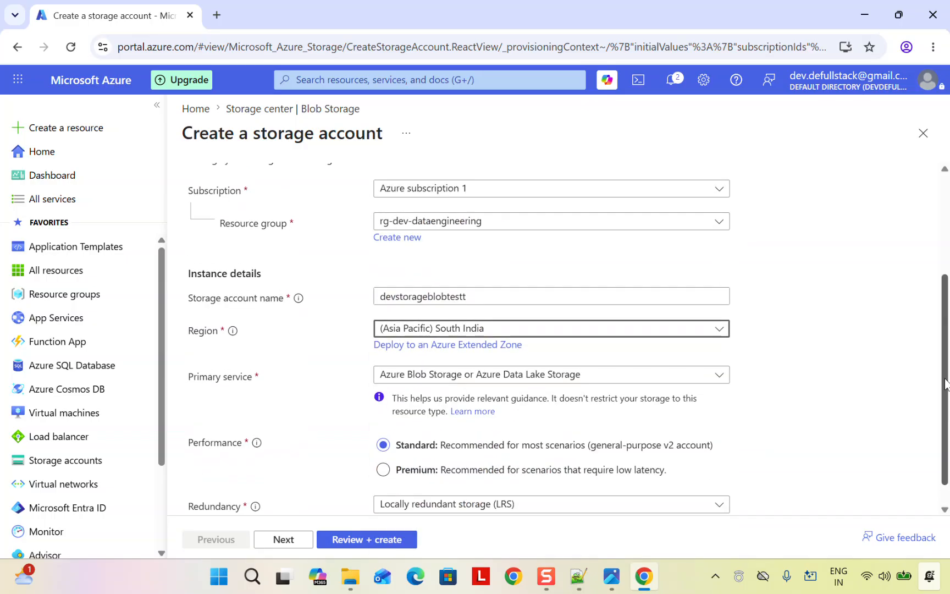
left_click(713, 376)
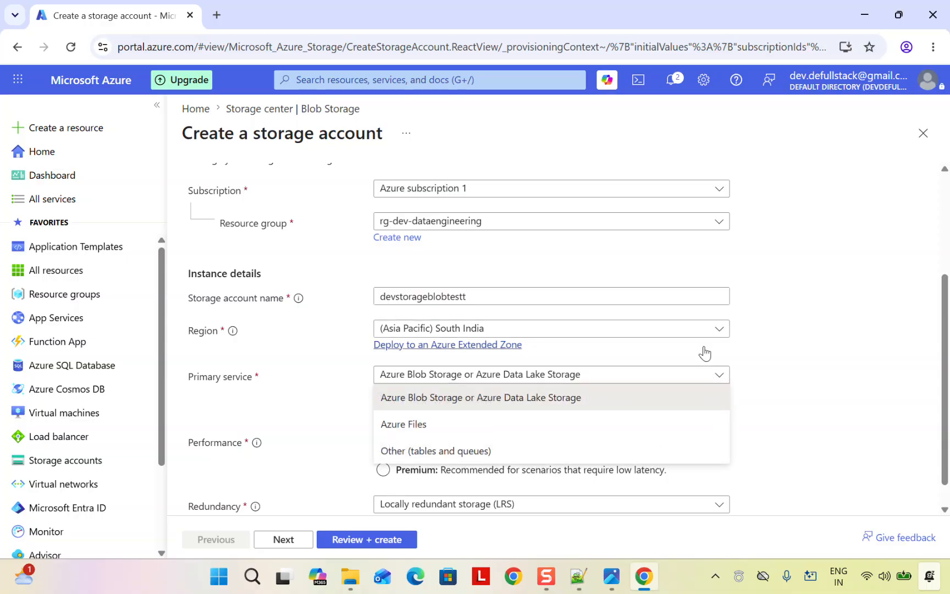
Step: Change the storage account's region to (Asia Pacific) India South Central
left_click(717, 329)
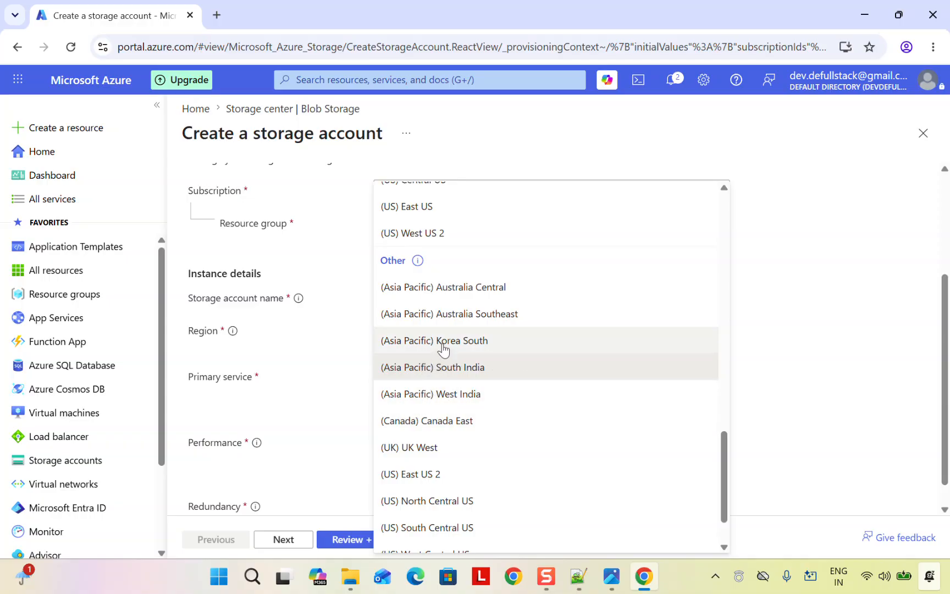
scroll(471, 345, "up", 1)
scroll(470, 345, "up", 2)
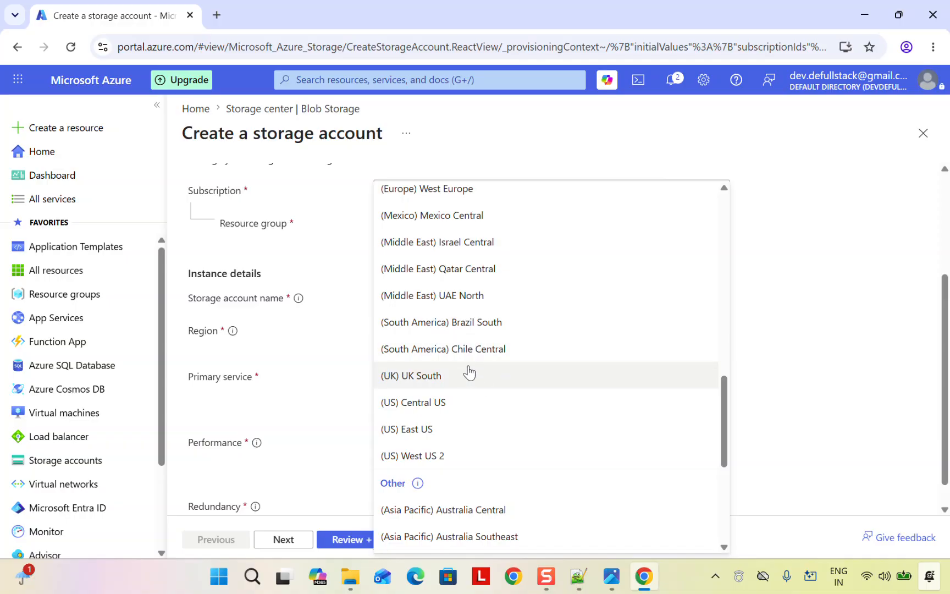
scroll(469, 373, "down", 2)
scroll(469, 373, "up", 8)
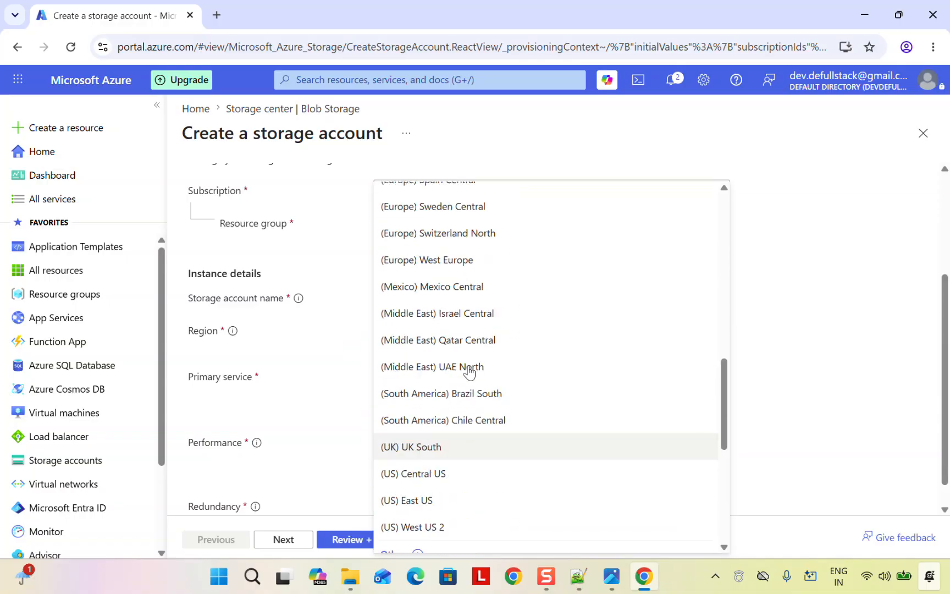
scroll(477, 371, "up", 3)
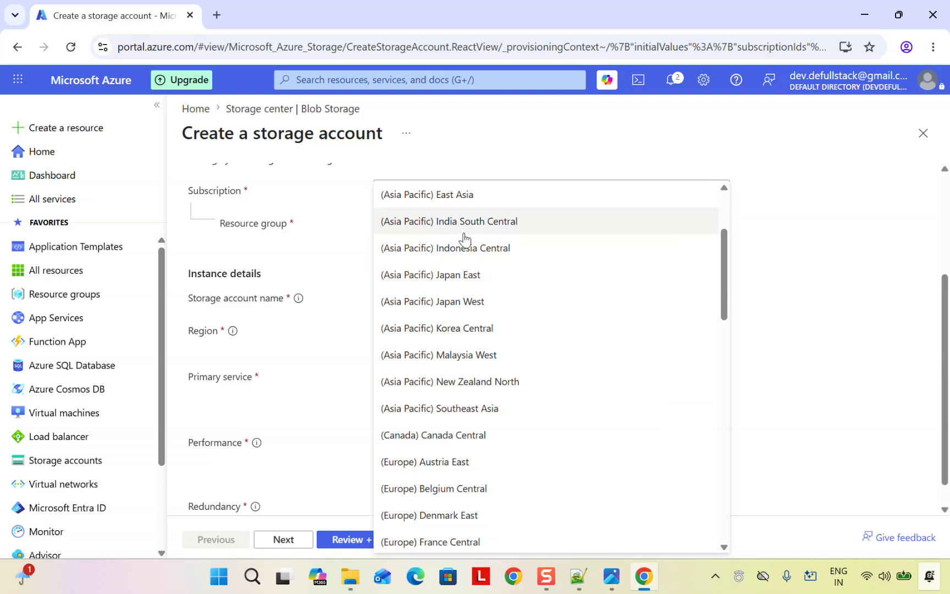
scroll(449, 247, "up", 2)
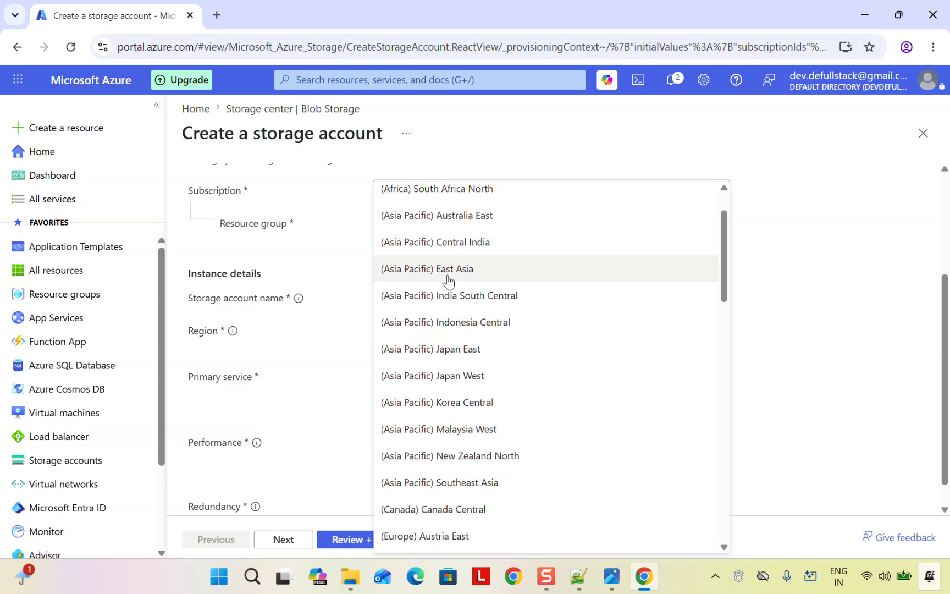
left_click(445, 300)
Step: Choose Locally redundant storage (LRS) as the redundancy and set the performance to Premium
left_click(718, 505)
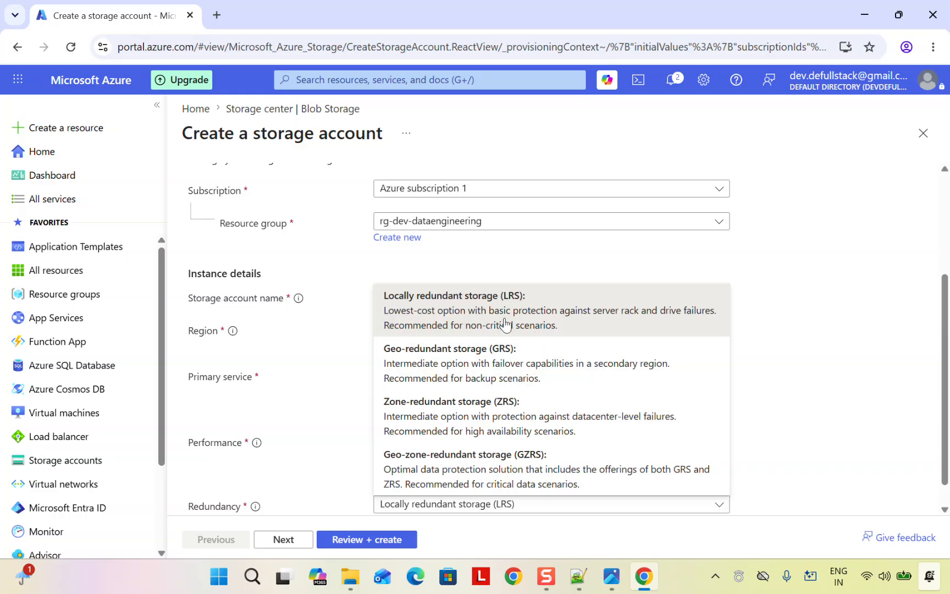
left_click(469, 315)
scroll(827, 325, "down", 1)
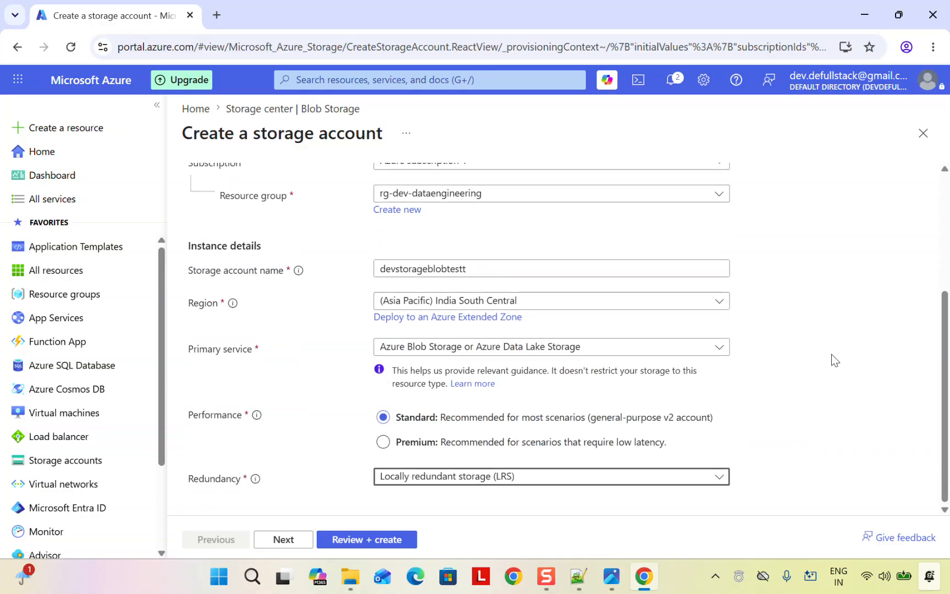
left_click(383, 442)
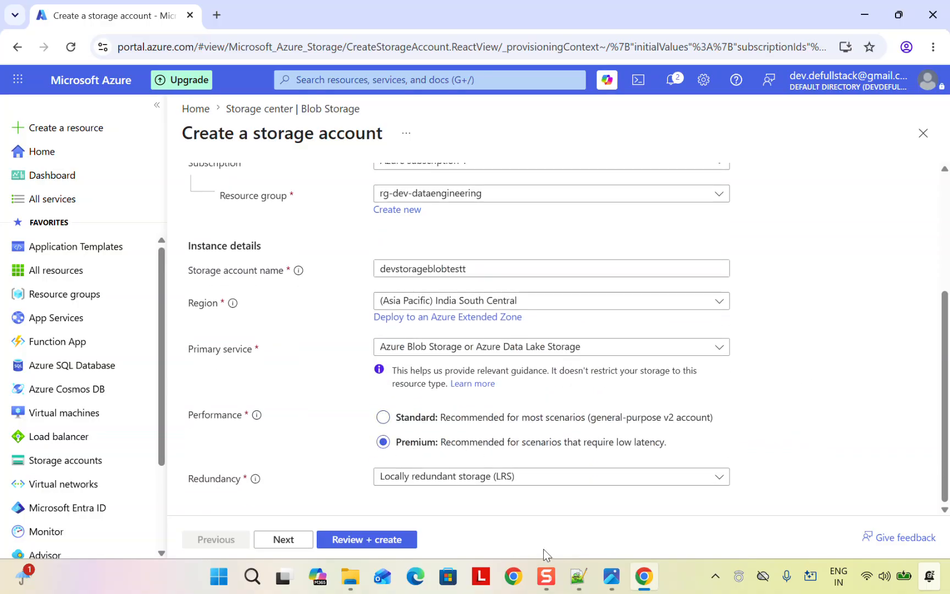
scroll(750, 439, "up", 5)
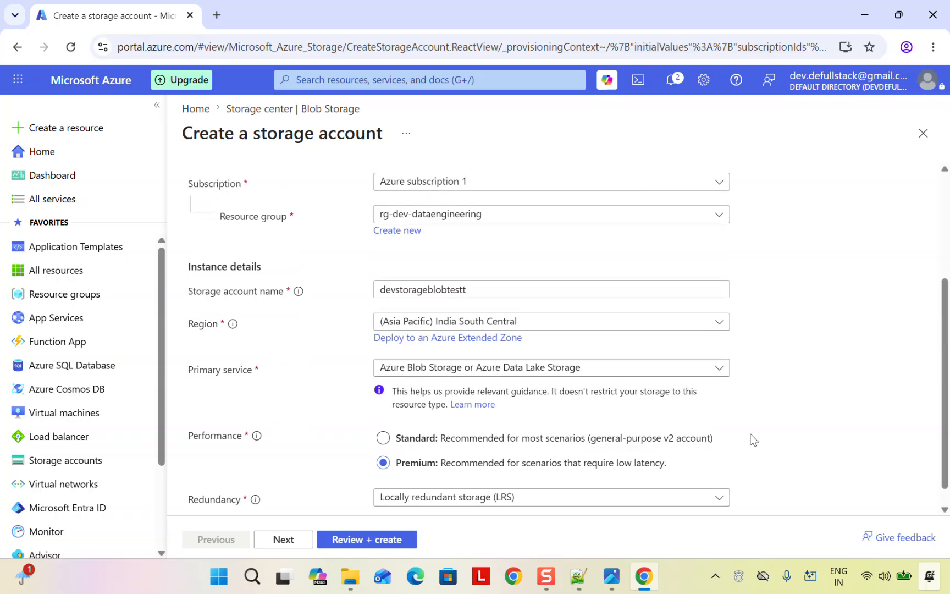
scroll(754, 440, "down", 4)
scroll(753, 440, "up", 3)
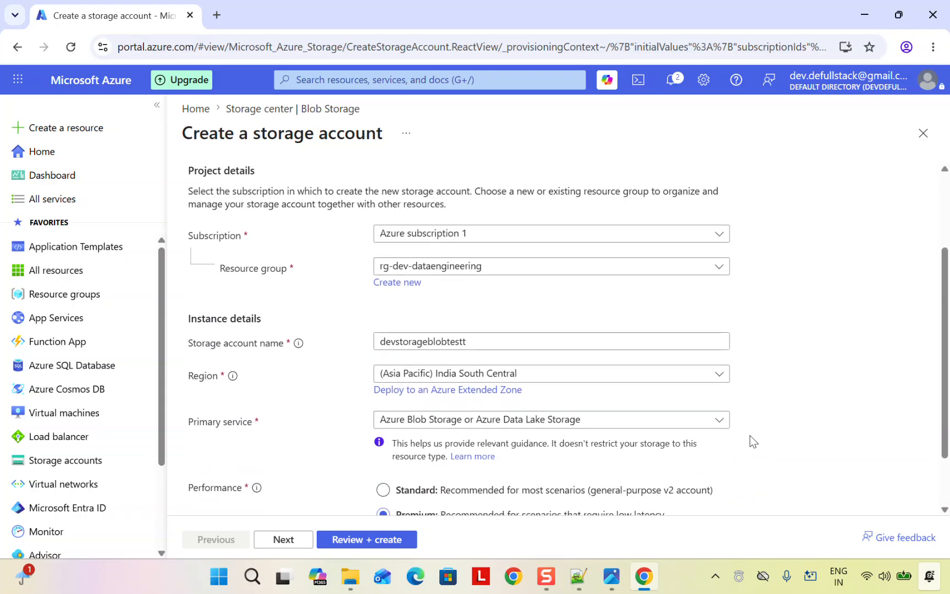
scroll(753, 442, "down", 3)
scroll(749, 441, "up", 3)
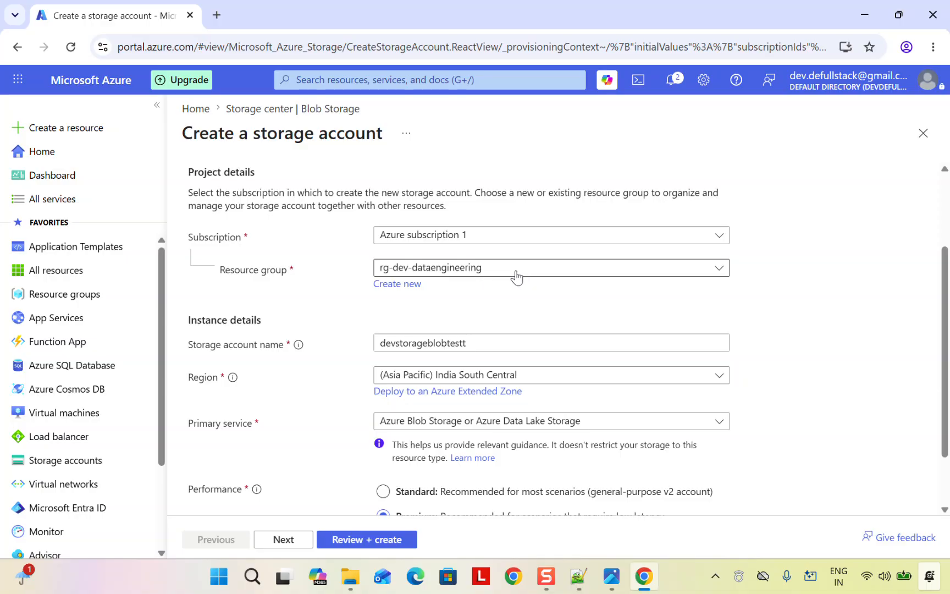
scroll(836, 349, "down", 1)
left_click(497, 267)
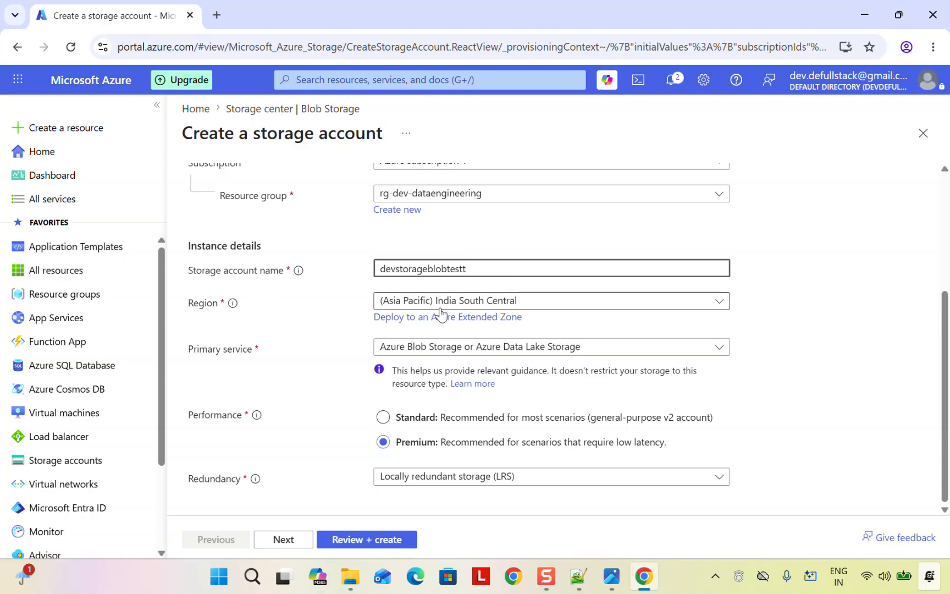
Step: Filter the region list by india and set the storage account's region to (Asia Pacific) South India
left_click(713, 304)
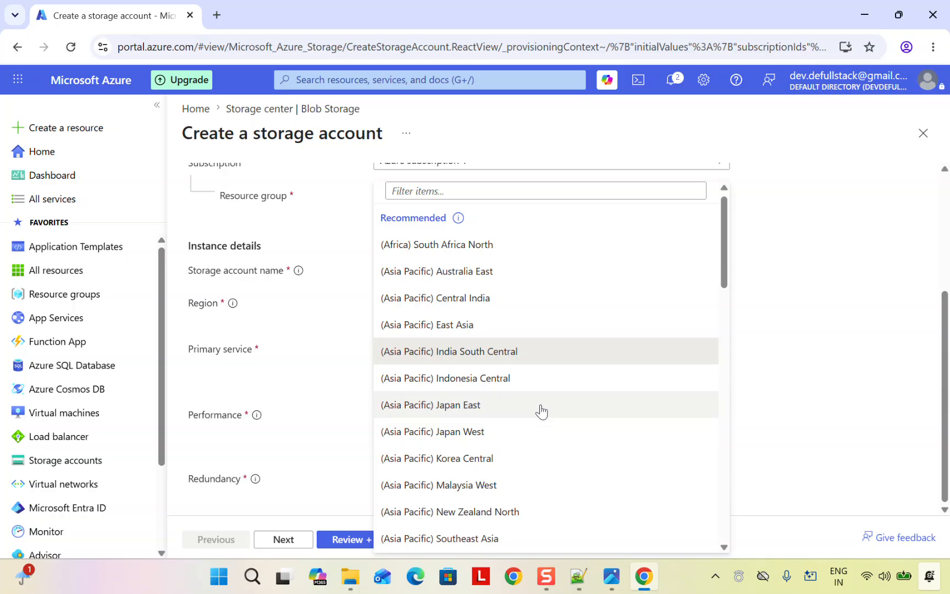
scroll(537, 415, "down", 4)
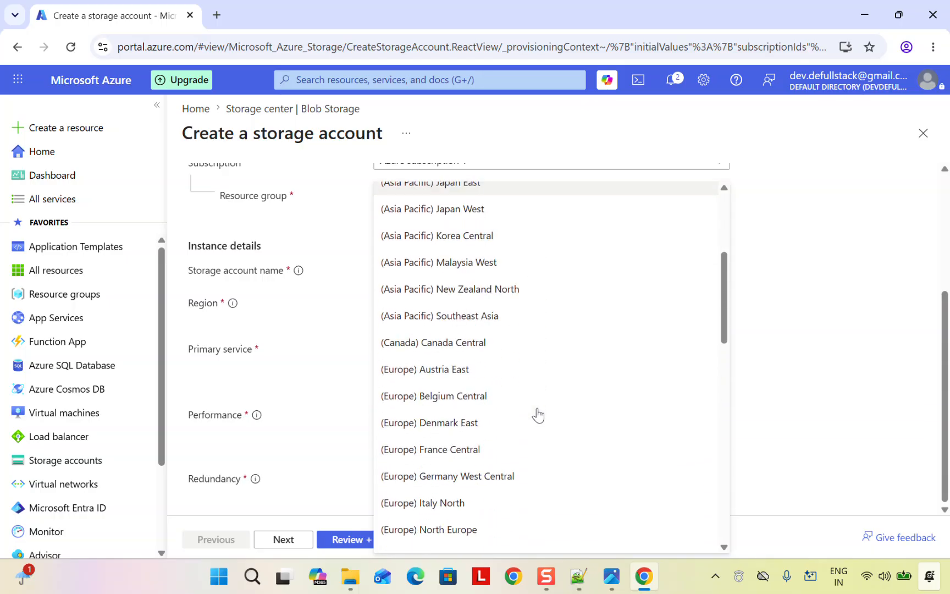
scroll(537, 415, "down", 4)
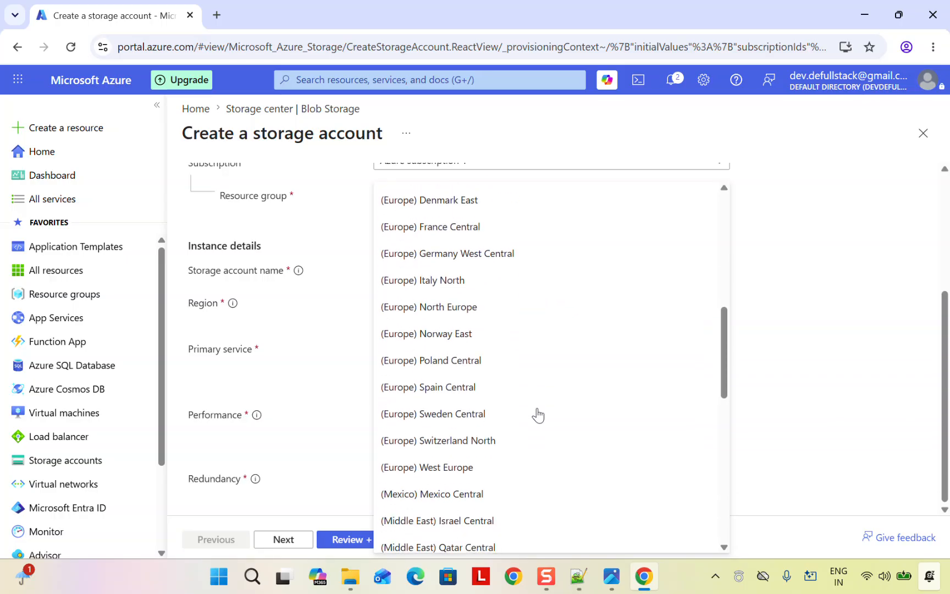
scroll(538, 415, "up", 5)
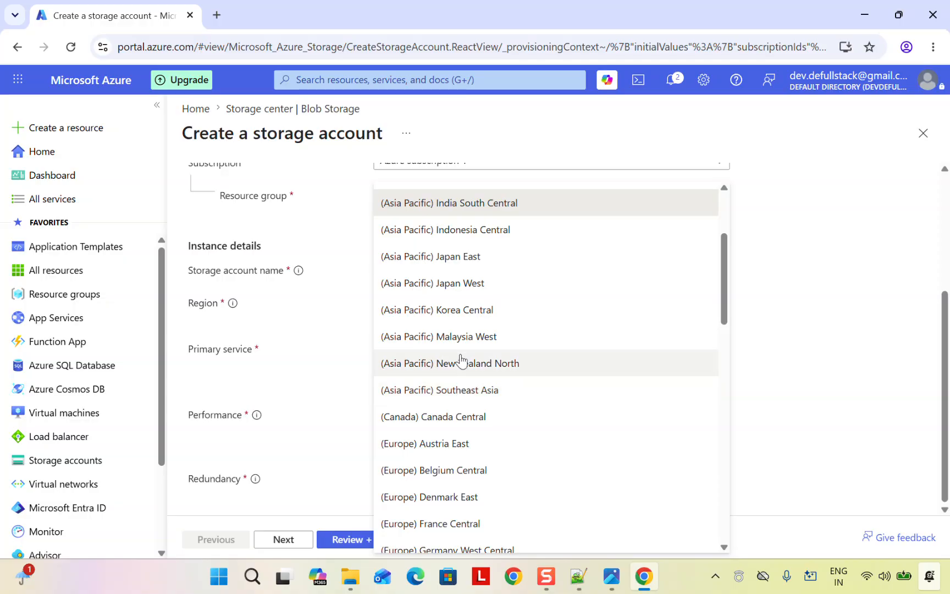
scroll(460, 360, "up", 3)
left_click(458, 189)
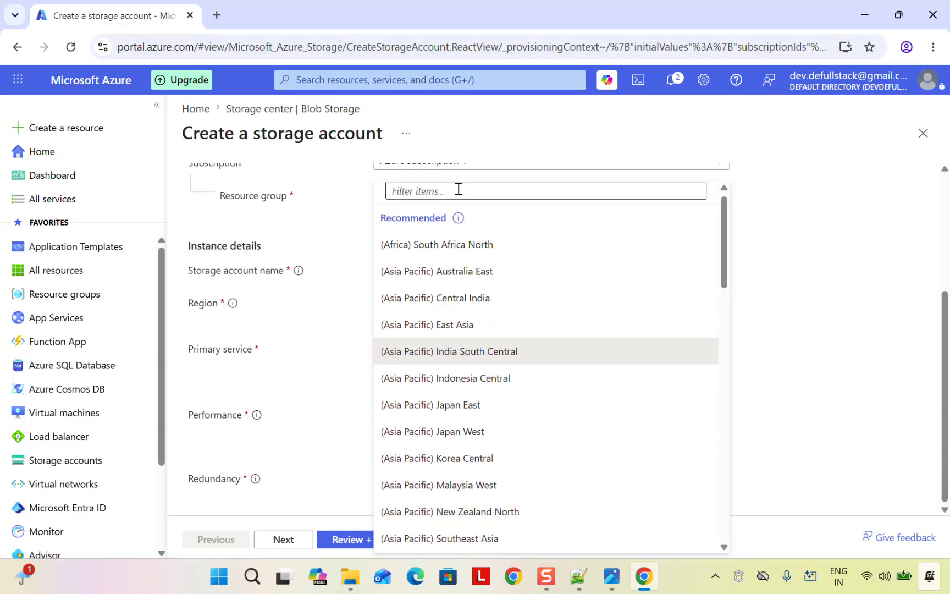
type("india")
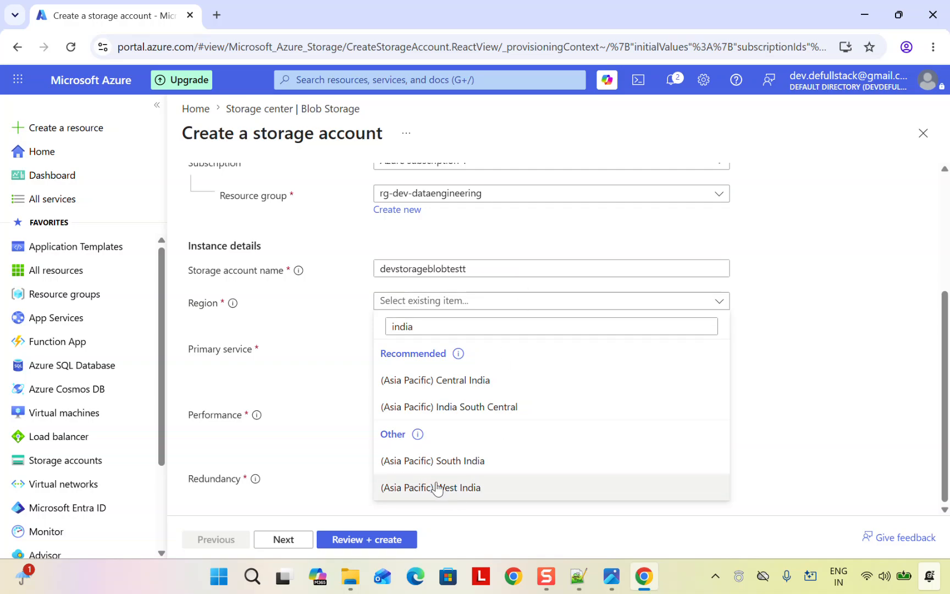
left_click(449, 461)
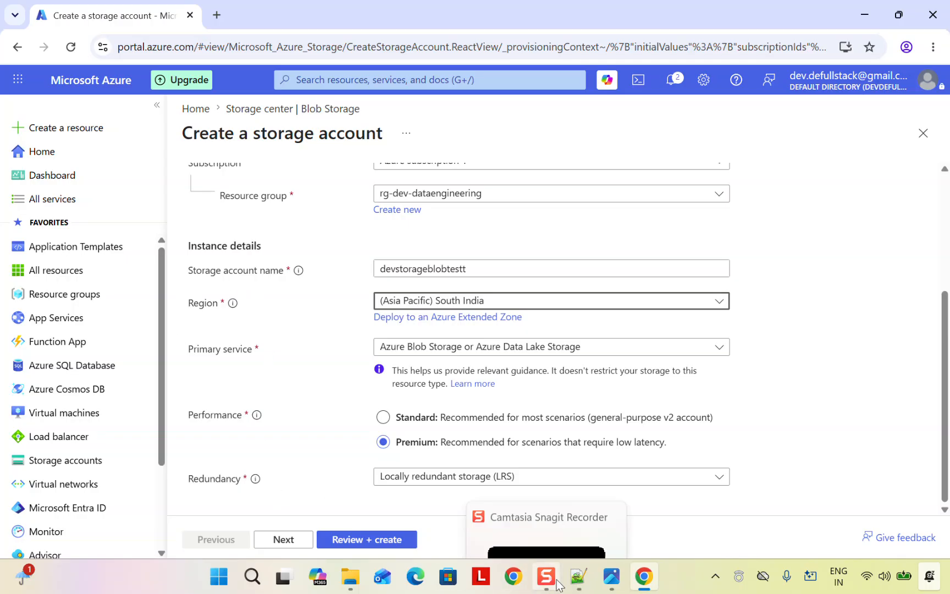
Step: Switch to the Photos app and show the Azure region selection infographic 05_Region.png
left_click(612, 584)
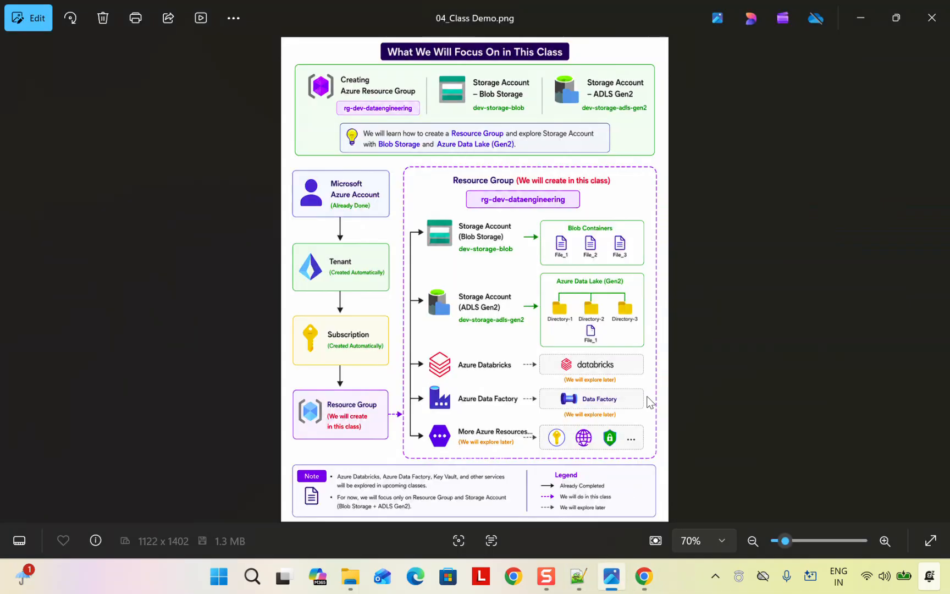
key("Right")
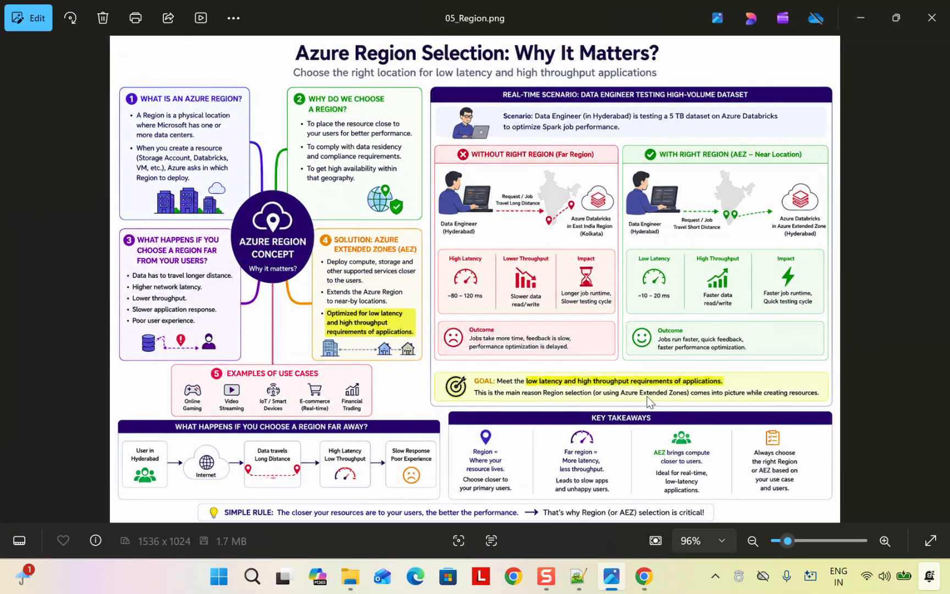
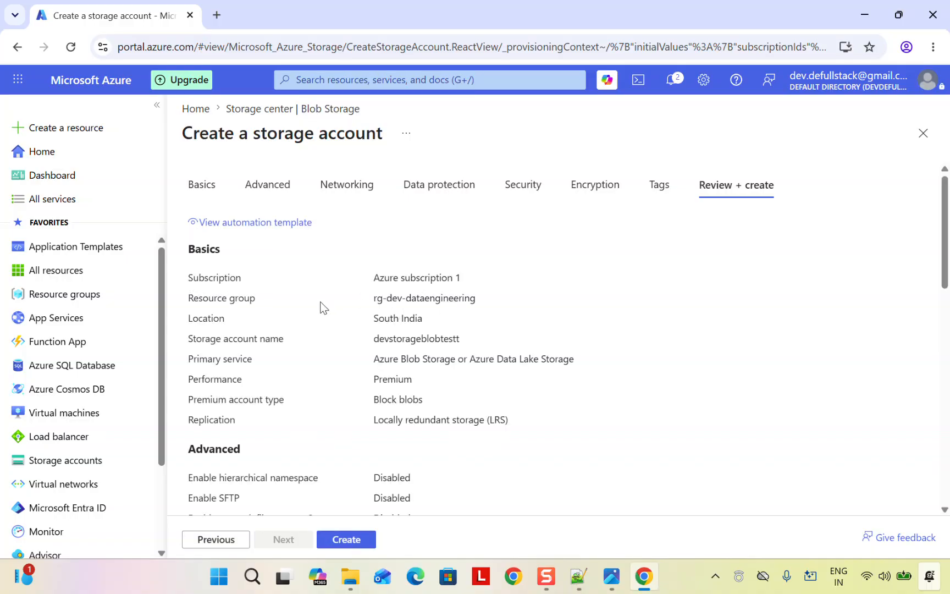
Step: Check the Basics section of the review summary, from resource group, location and account name through primary service to replication
left_click_drag(372, 298, 491, 299)
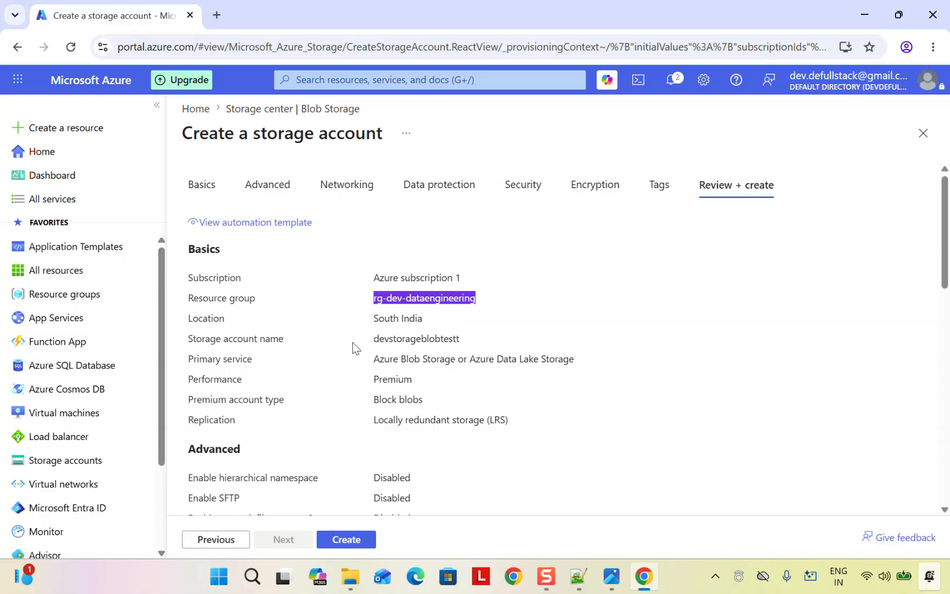
left_click_drag(375, 320, 437, 317)
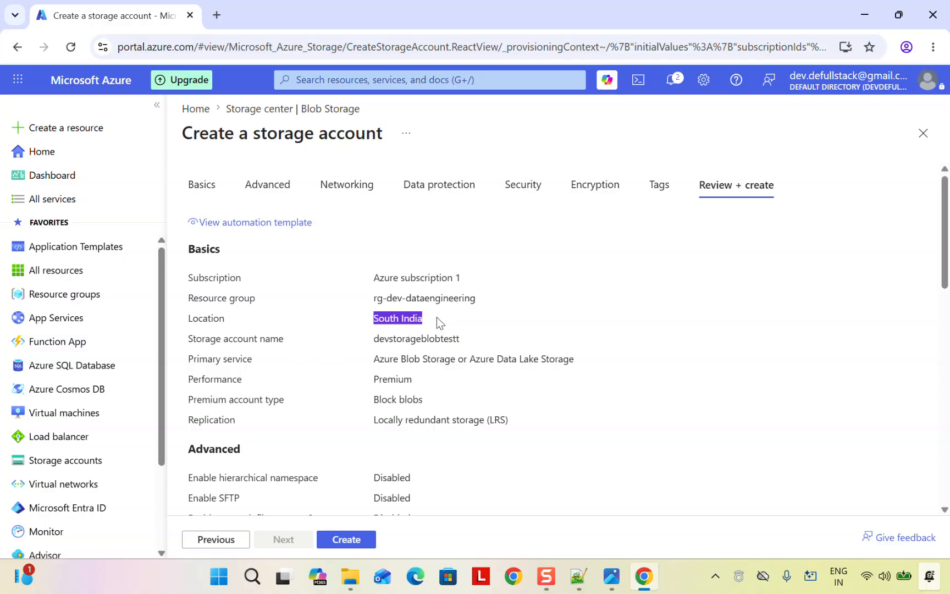
left_click(562, 319)
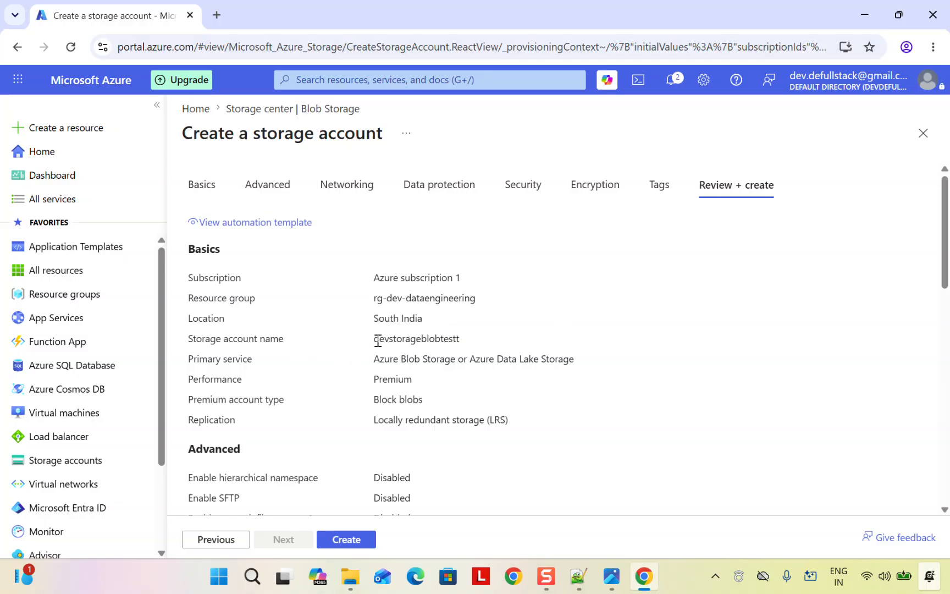
left_click_drag(378, 339, 477, 340)
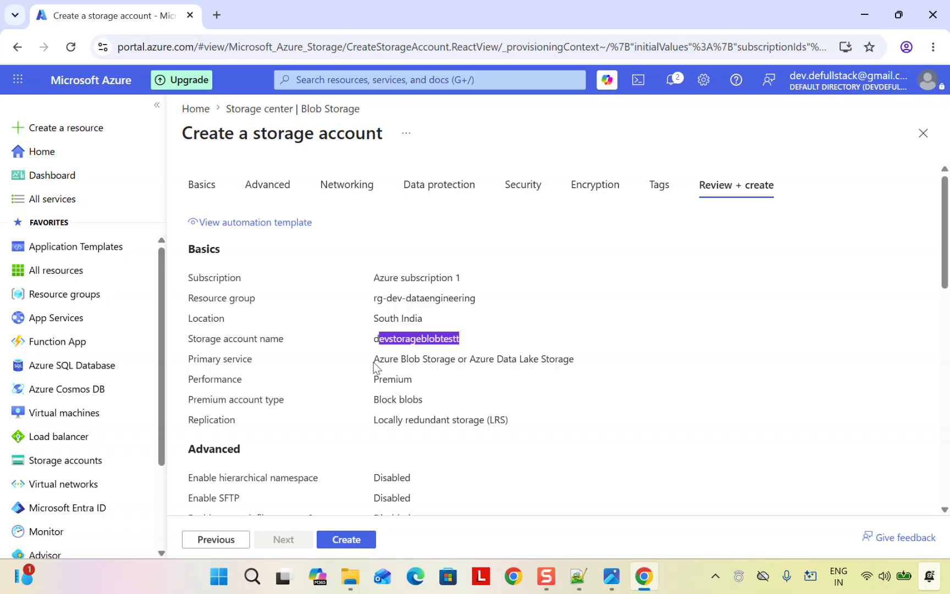
left_click_drag(376, 360, 586, 362)
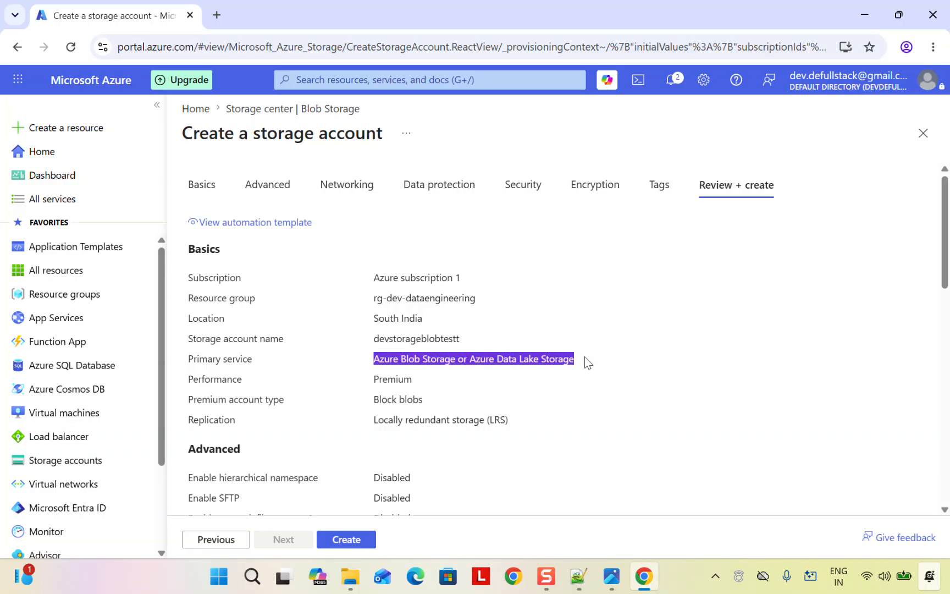
left_click(375, 382)
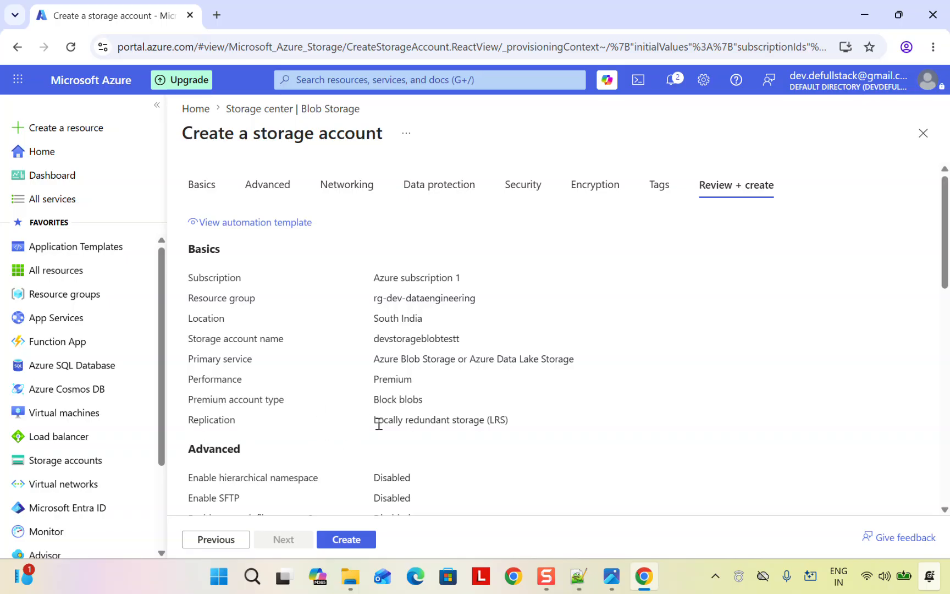
left_click_drag(374, 419, 540, 422)
left_click(541, 422)
Step: Look over the Advanced, Security, Networking and Data protection settings in the storage account's review summary
scroll(475, 304, "down", 3)
scroll(476, 304, "up", 3)
scroll(475, 304, "down", 10)
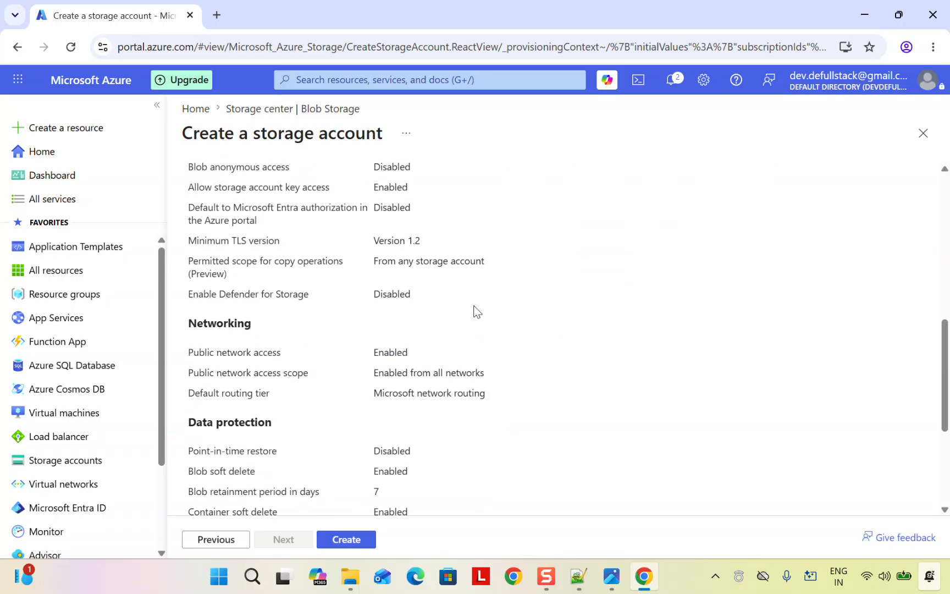
scroll(476, 311, "up", 5)
scroll(476, 310, "up", 5)
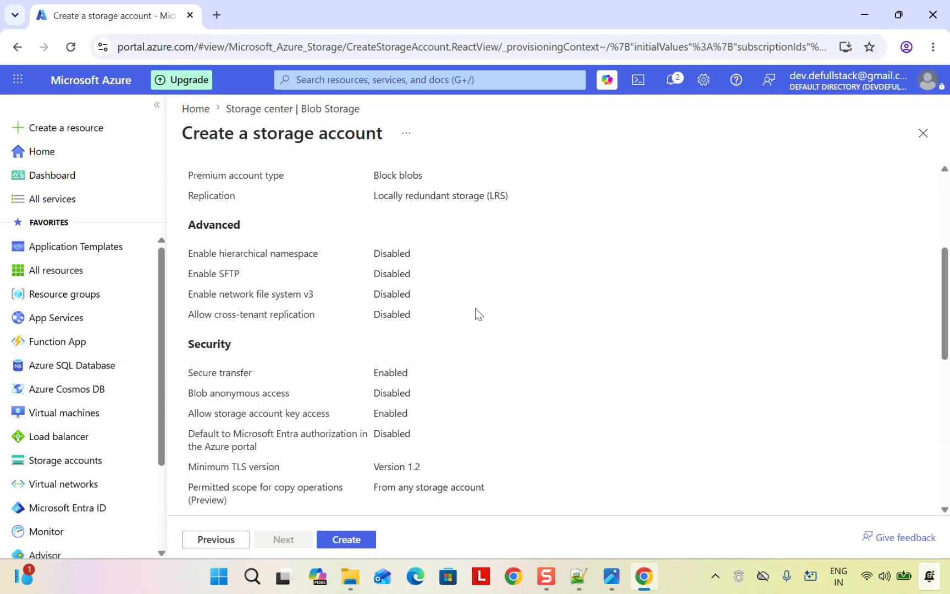
Step: Check the remaining data protection and encryption settings in the review summary and create the storage account
scroll(478, 306, "down", 10)
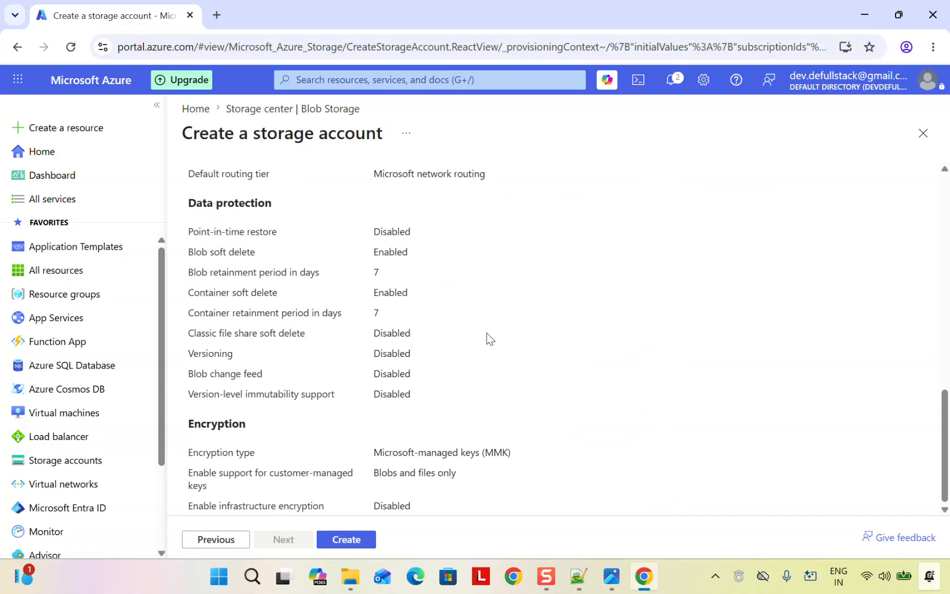
scroll(484, 333, "up", 10)
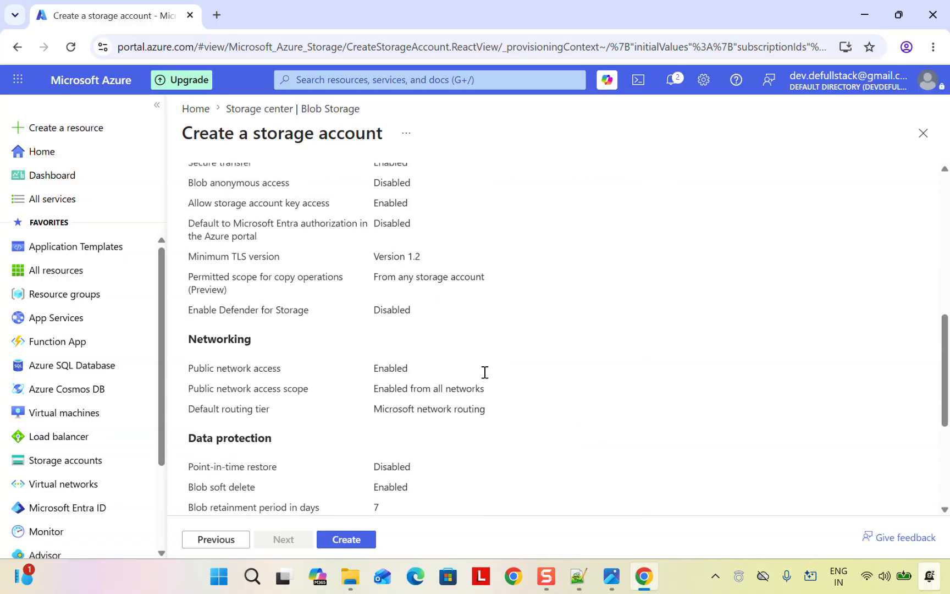
left_click(344, 542)
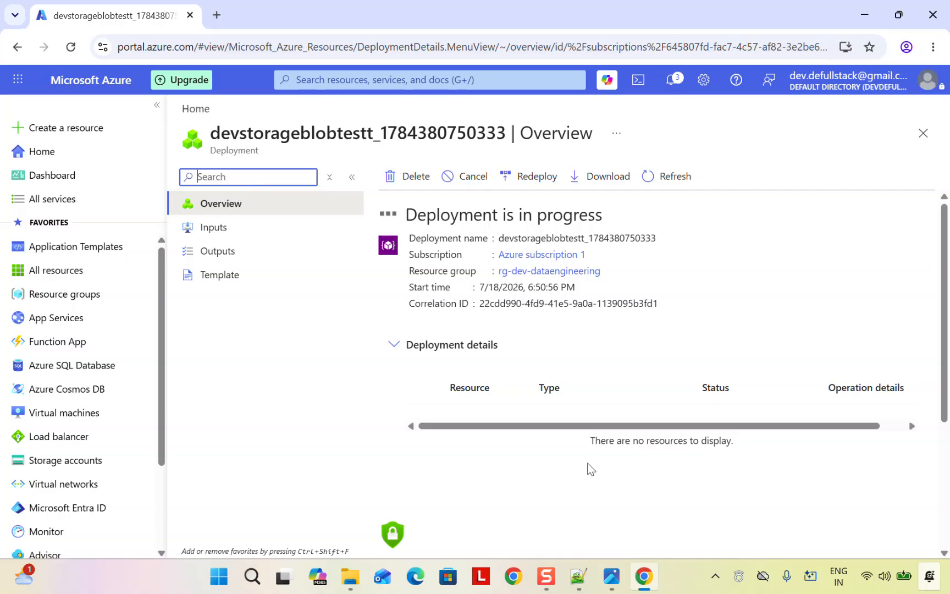
Step: Switch to the Photos app to show the class overview diagram 04_Class Demo.png, and return to the Azure portal in Chrome
left_click(612, 584)
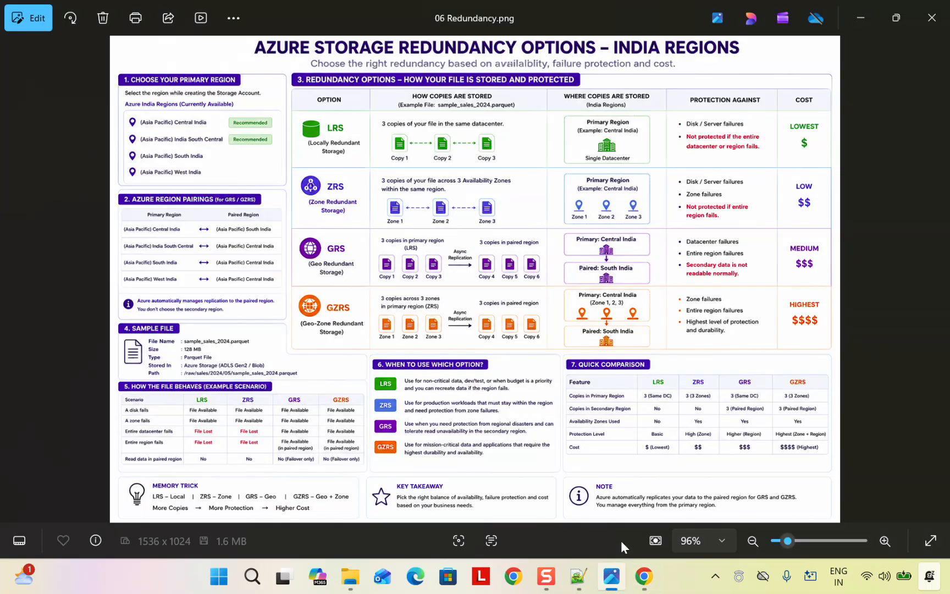
key("Left")
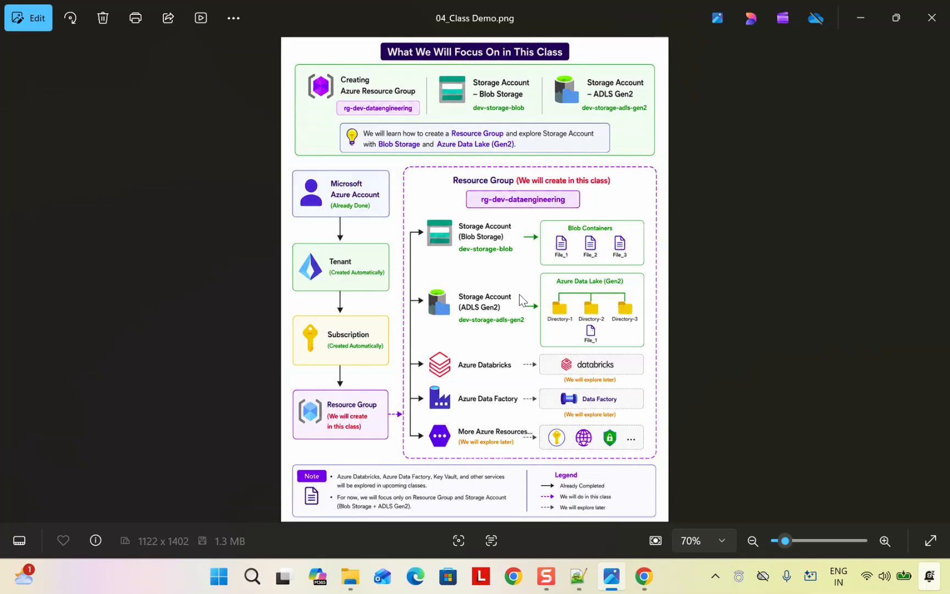
left_click(645, 587)
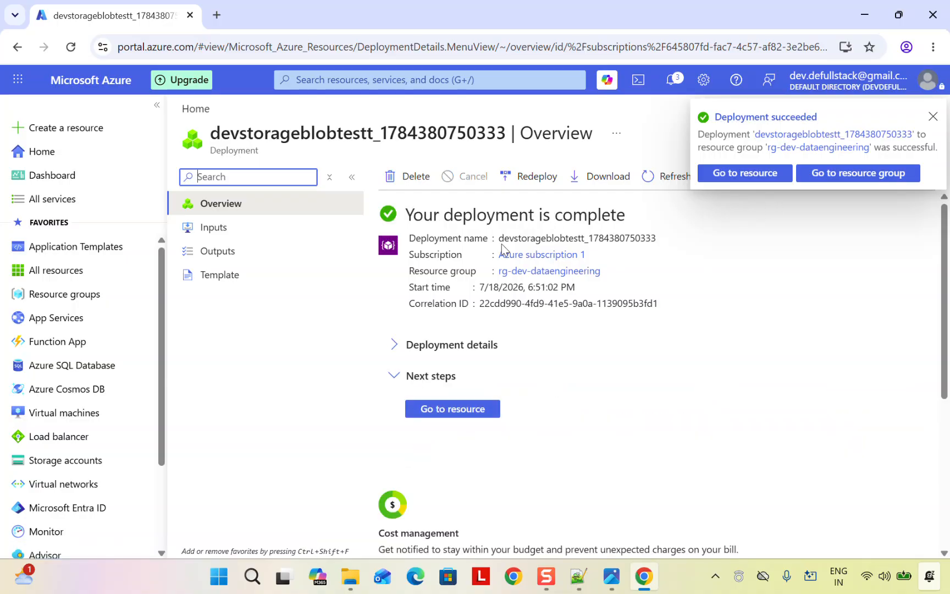
Step: Open the deployed devstorageblobtestt resource and look over the essentials and properties on its overview
left_click(737, 175)
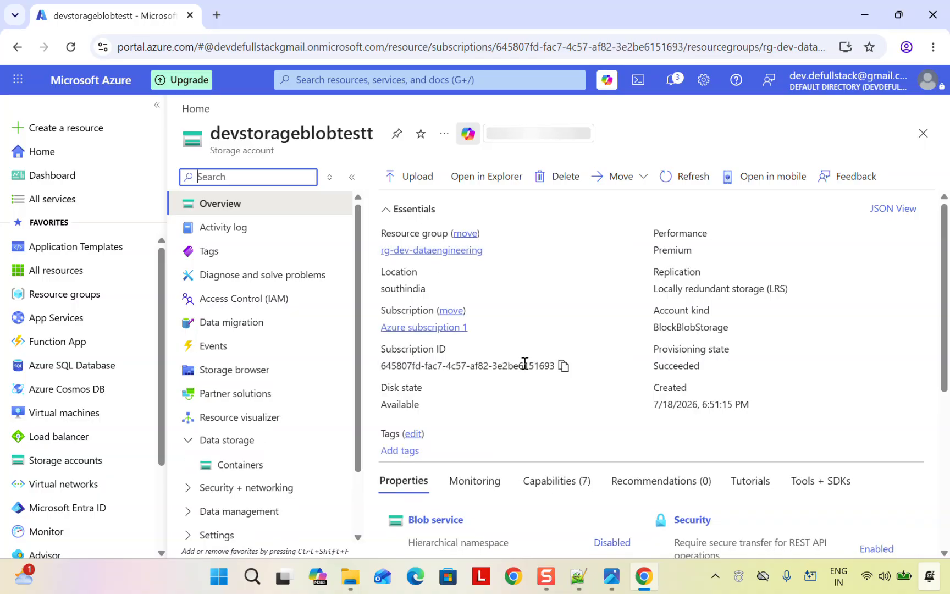
scroll(536, 340, "down", 4)
scroll(535, 336, "down", 2)
scroll(533, 337, "up", 5)
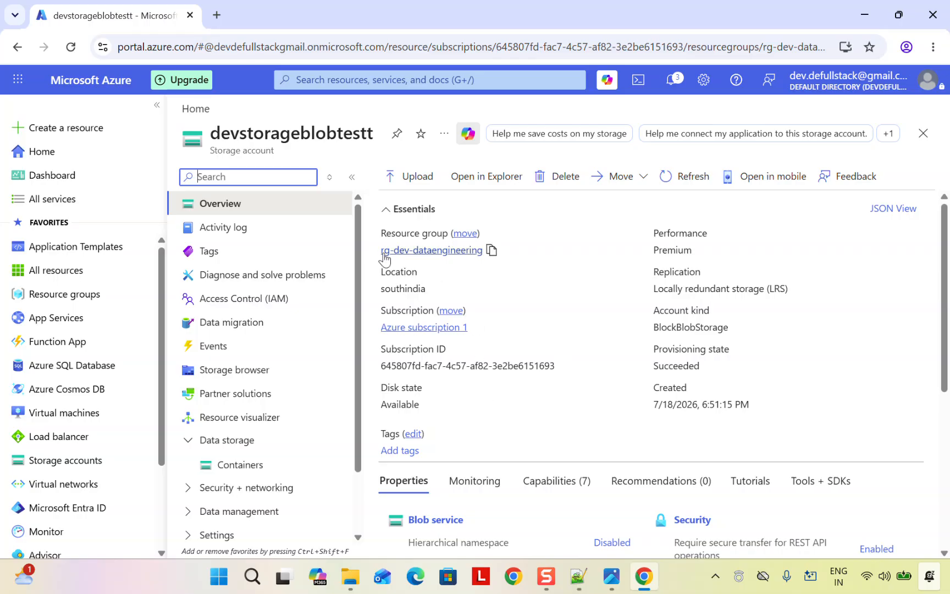
scroll(487, 381, "down", 2)
scroll(487, 381, "up", 3)
scroll(486, 407, "down", 3)
scroll(489, 411, "up", 3)
Step: Search the portal for storage, open the storage accounts list, reload it and select devstorageblobtestt
left_click(343, 80)
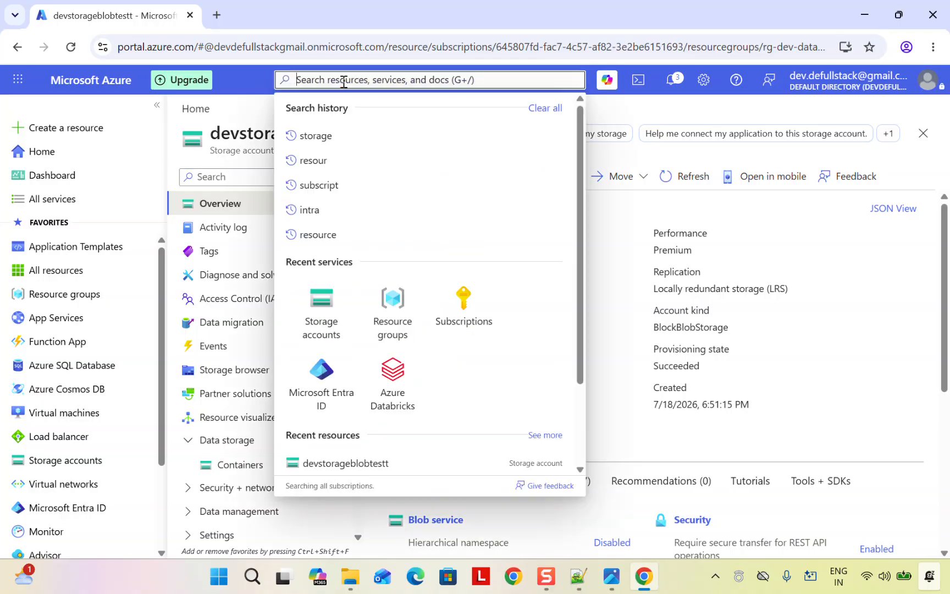
type("storage")
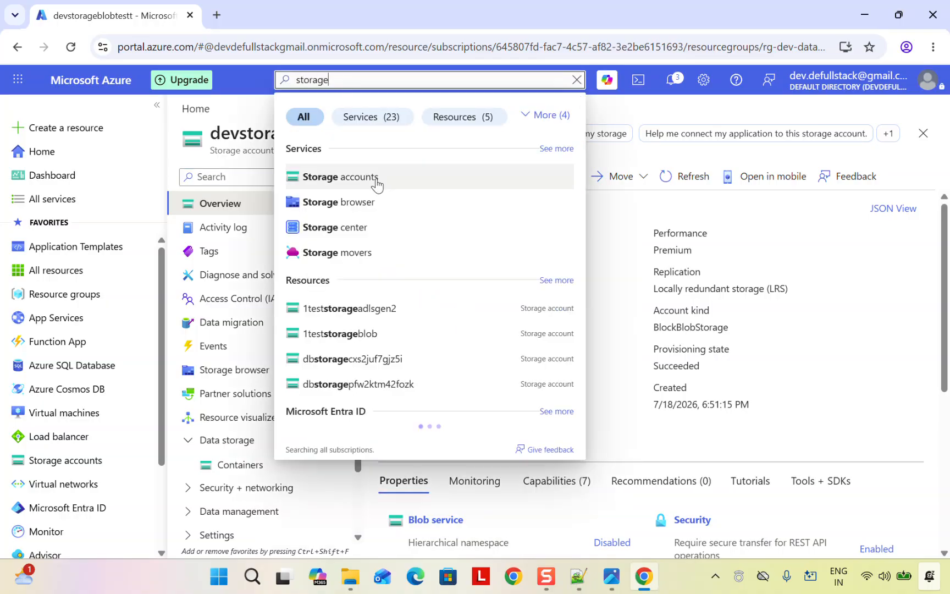
left_click(326, 185)
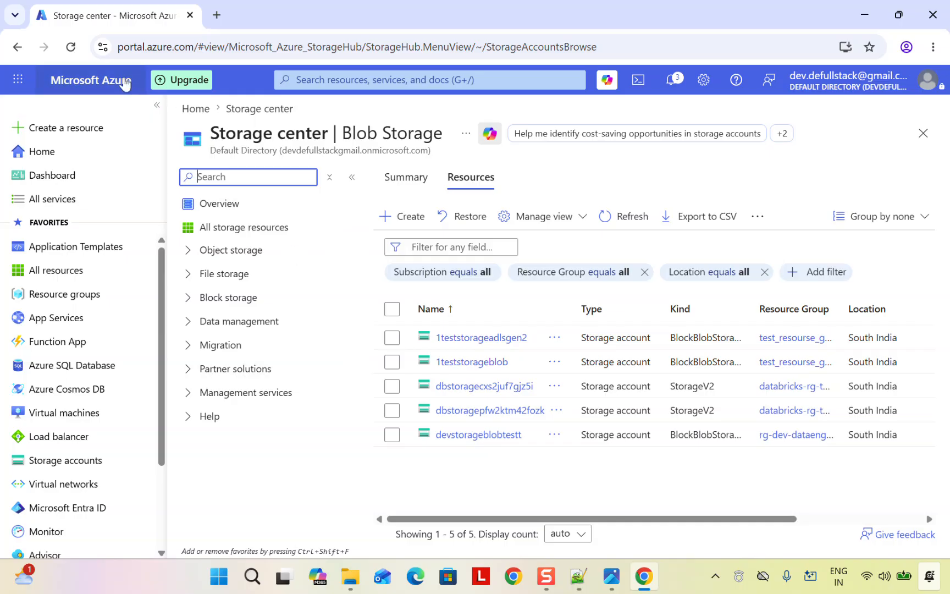
left_click(71, 47)
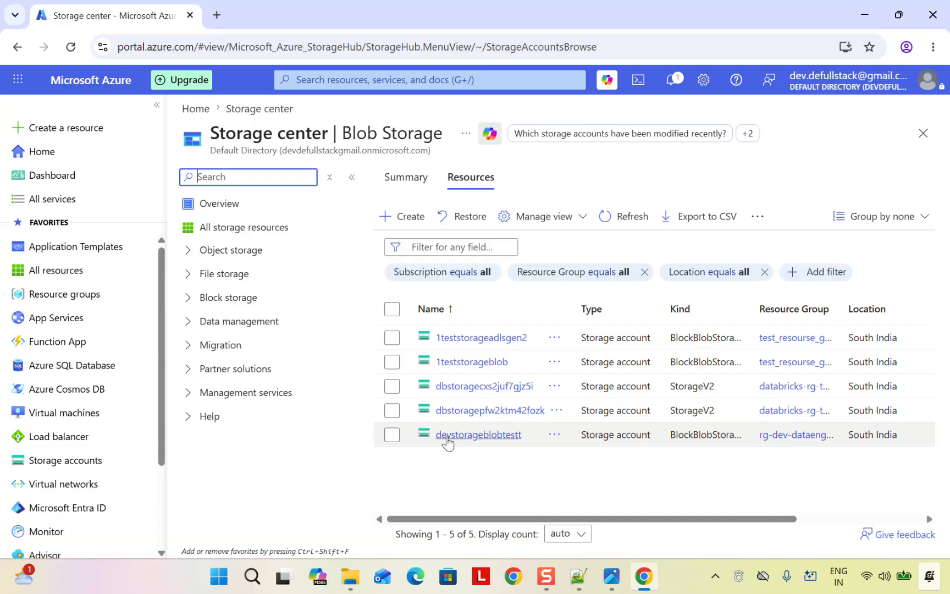
left_click(392, 436)
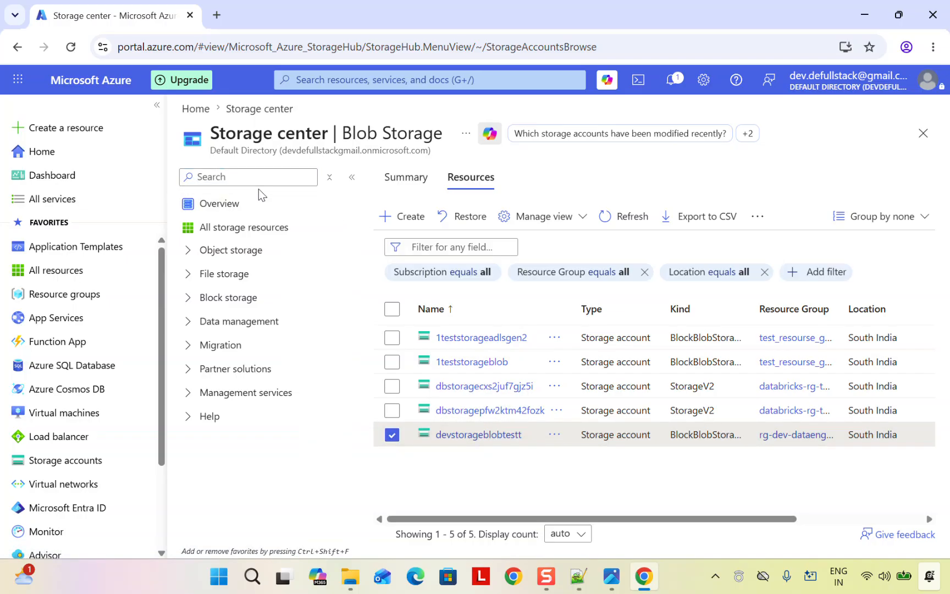
Step: Start creating another storage account and set its resource group to rg-dev-dataengineering
left_click(407, 220)
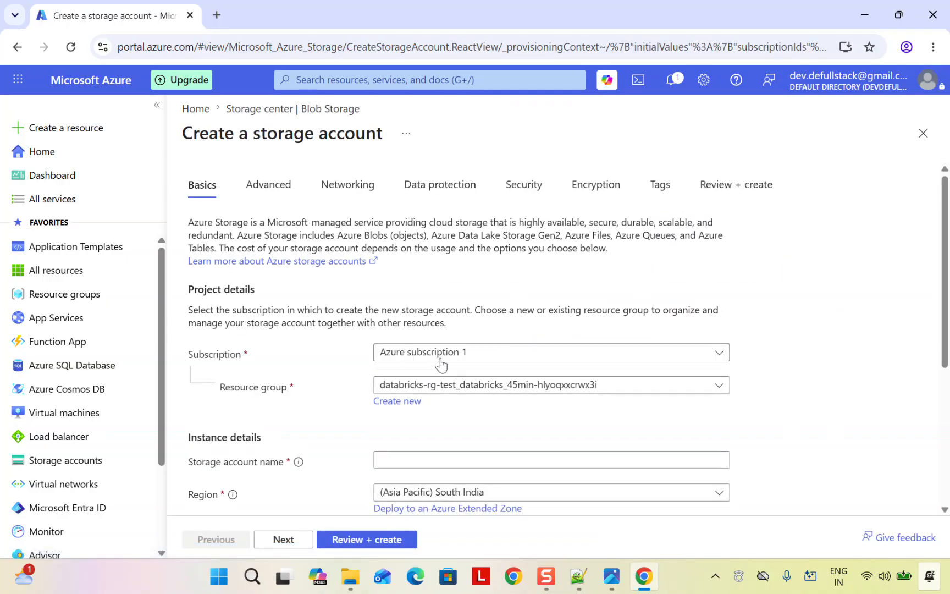
scroll(832, 317, "down", 4)
scroll(831, 312, "up", 3)
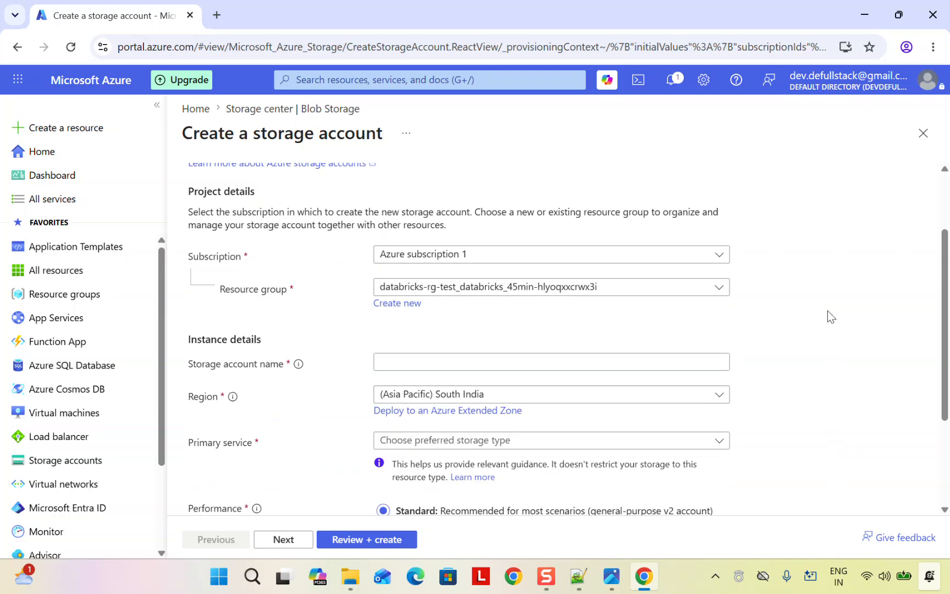
left_click(710, 291)
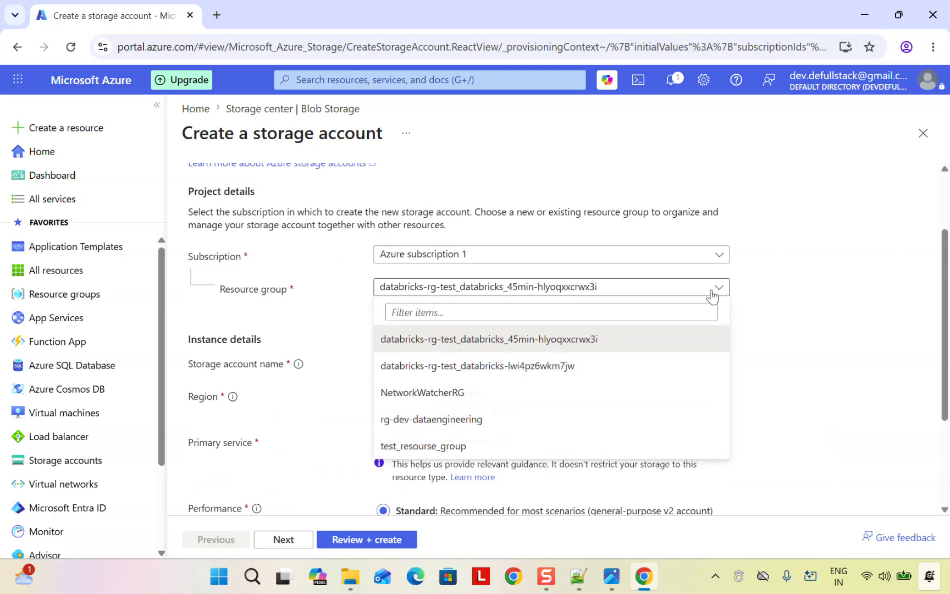
left_click(406, 422)
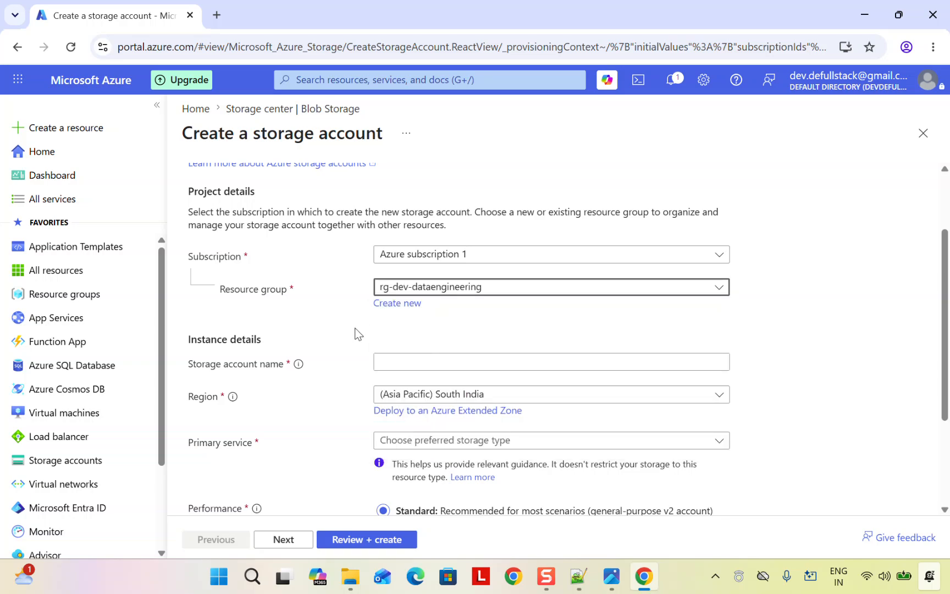
Step: Copy the name dev-storage-adls-gen2 from the Notepad++ notes and paste it as the new storage account's name in Chrome
left_click(392, 364)
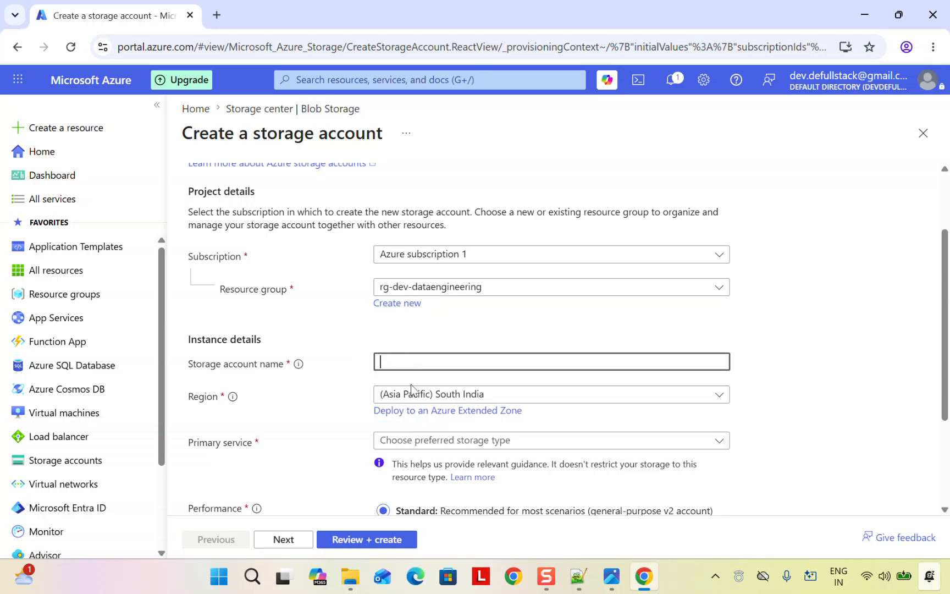
left_click(578, 576)
left_click_drag(462, 137, 296, 136)
key("ctrl+c")
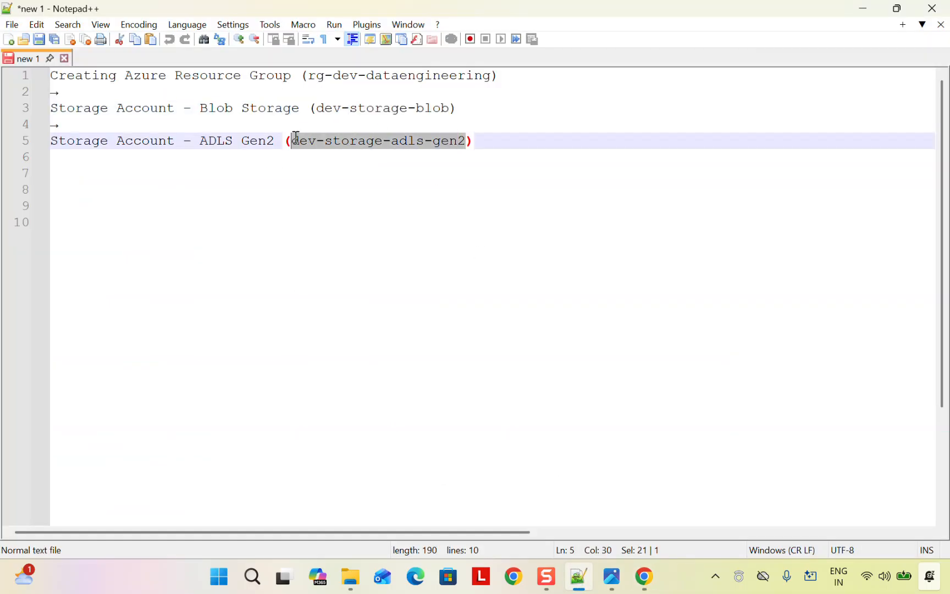
mouse_move(644, 576)
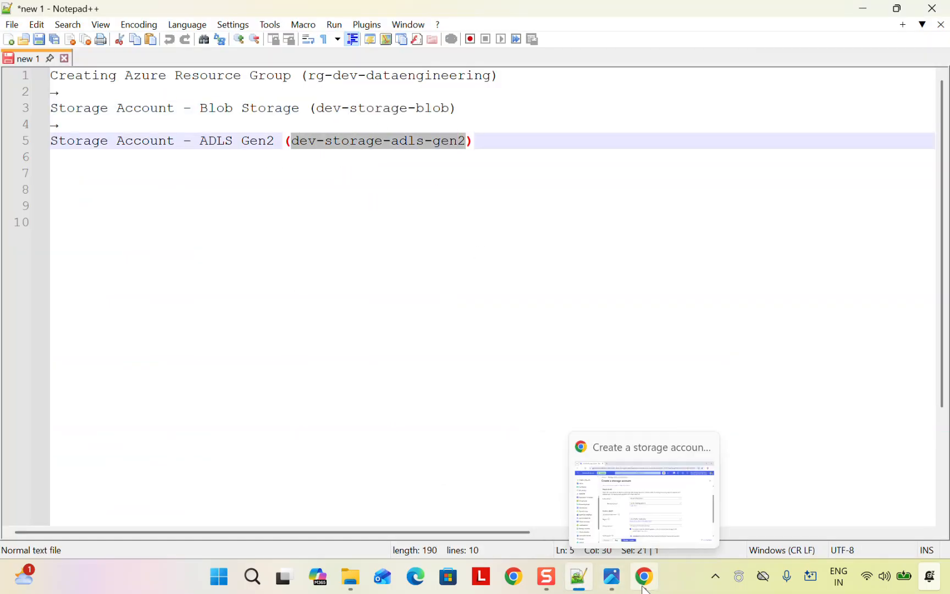
left_click(612, 529)
key("ctrl+v")
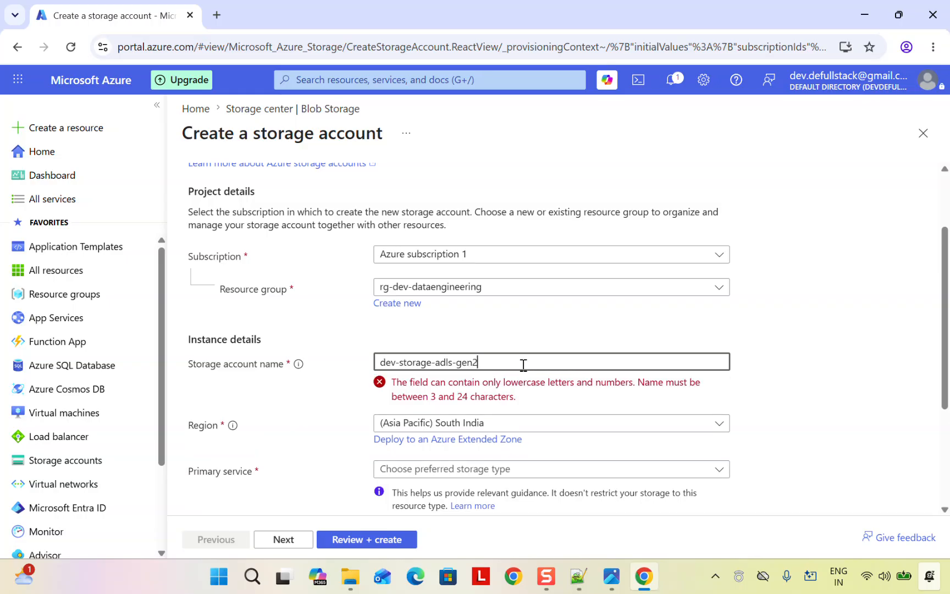
Step: Remove the hyphens and the gen2 ending from the storage account name so it reads devstorageadls
left_click(401, 362)
key("BackSpace")
left_click(431, 362)
key("BackSpace")
left_click(451, 363)
key("BackSpace")
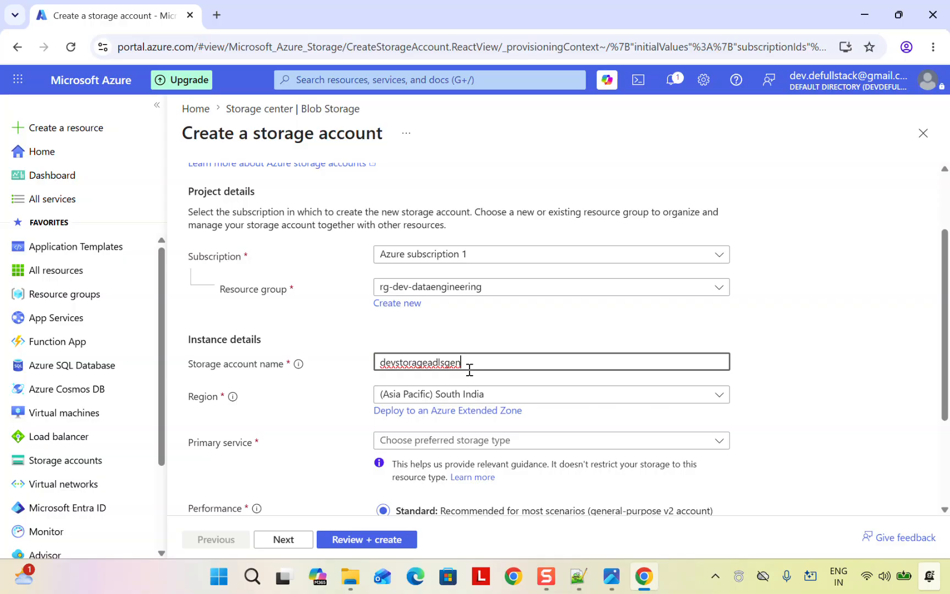
key("BackSpace")
key("BackSpace")
key("BackSpace")
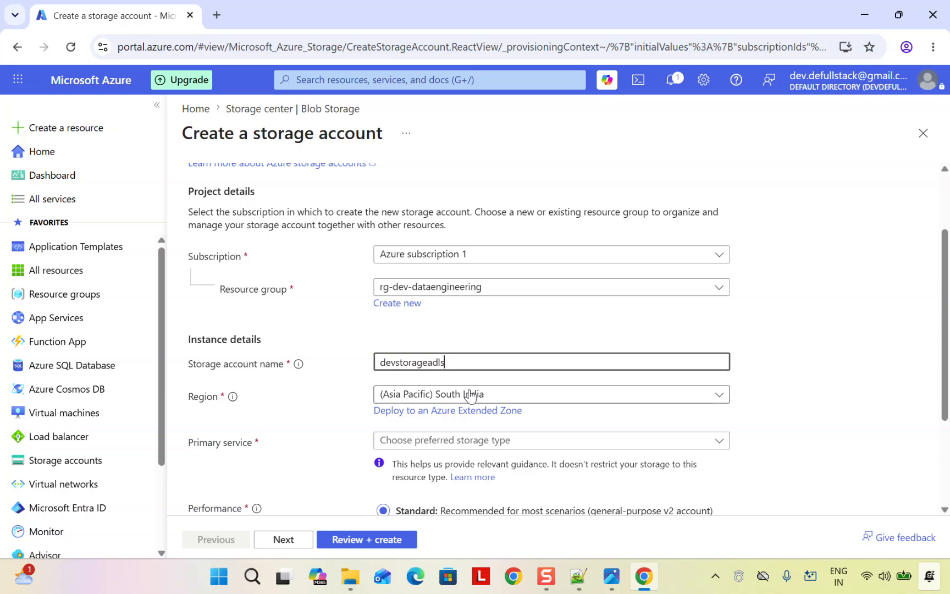
Step: Set the primary service to Azure Blob Storage or Azure Data Lake Storage, with Premium performance and Locally redundant storage (LRS)
scroll(587, 362, "down", 3)
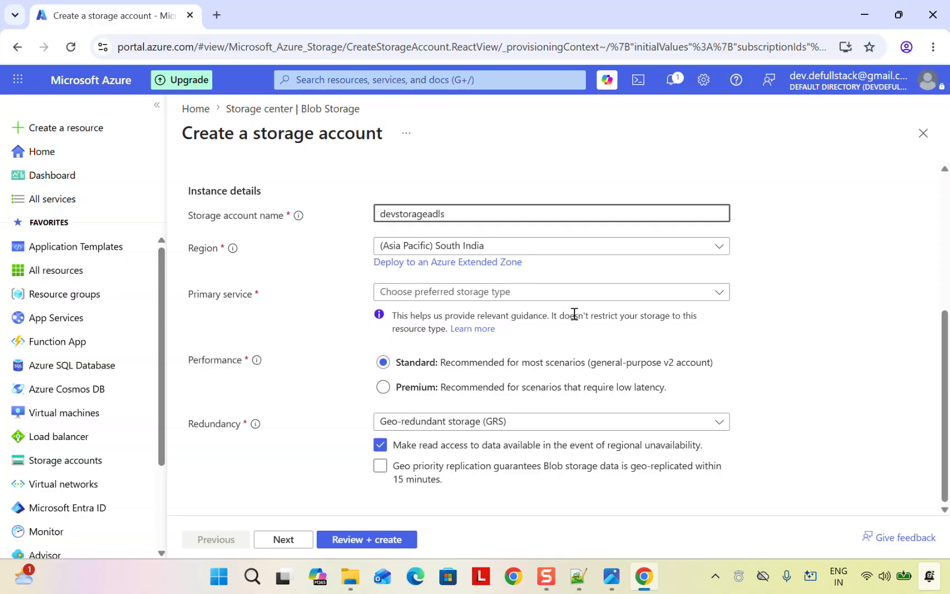
left_click(722, 296)
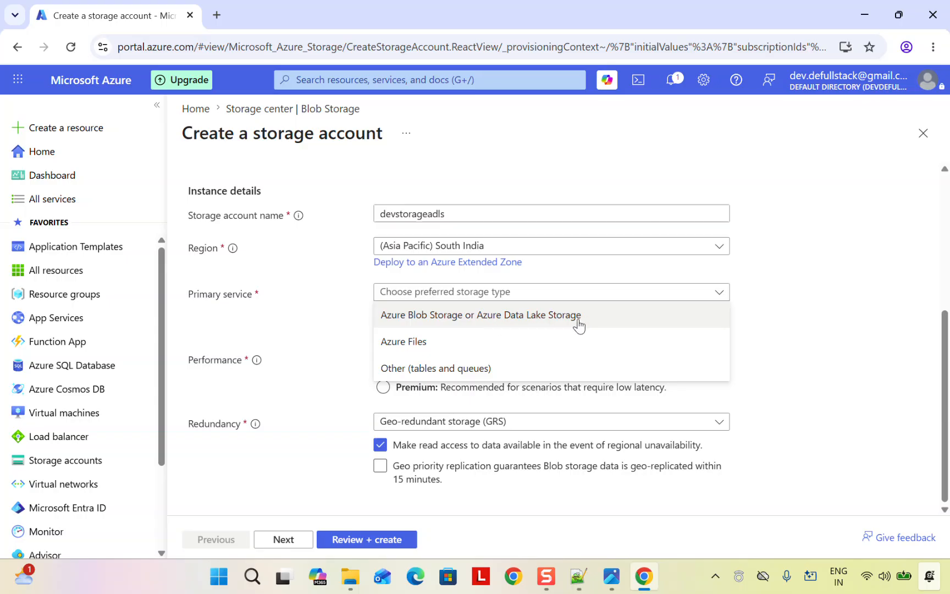
left_click(446, 316)
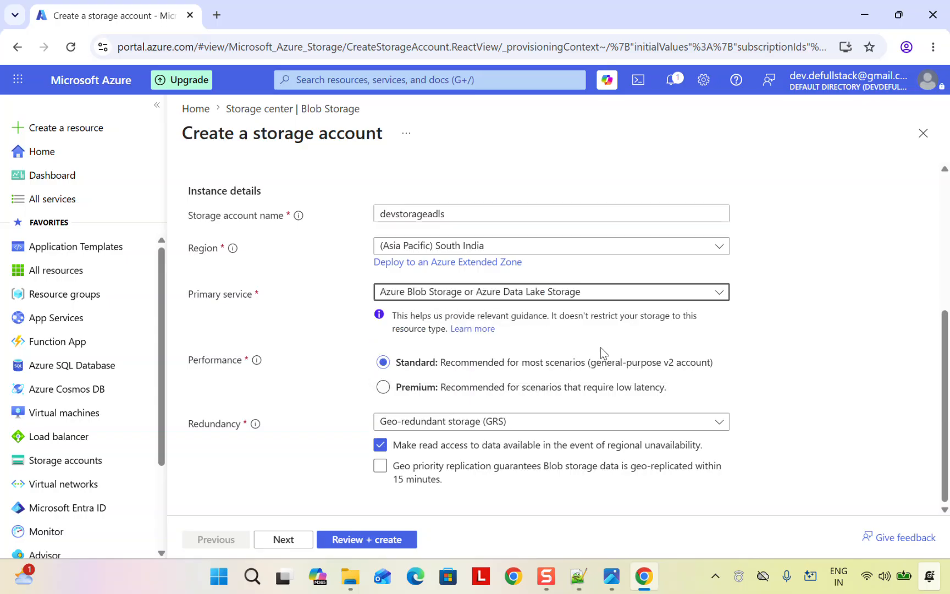
left_click(385, 387)
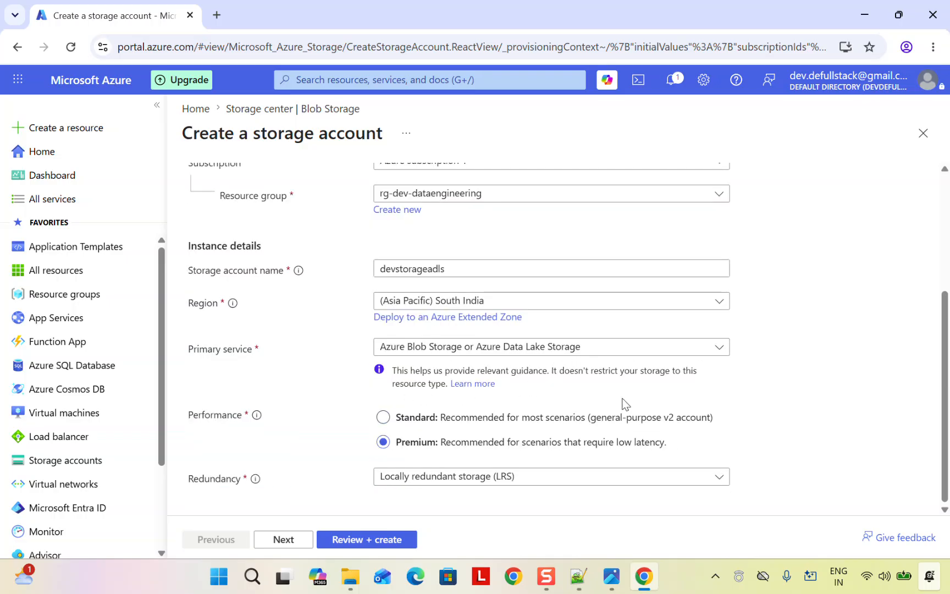
left_click(720, 479)
left_click(661, 514)
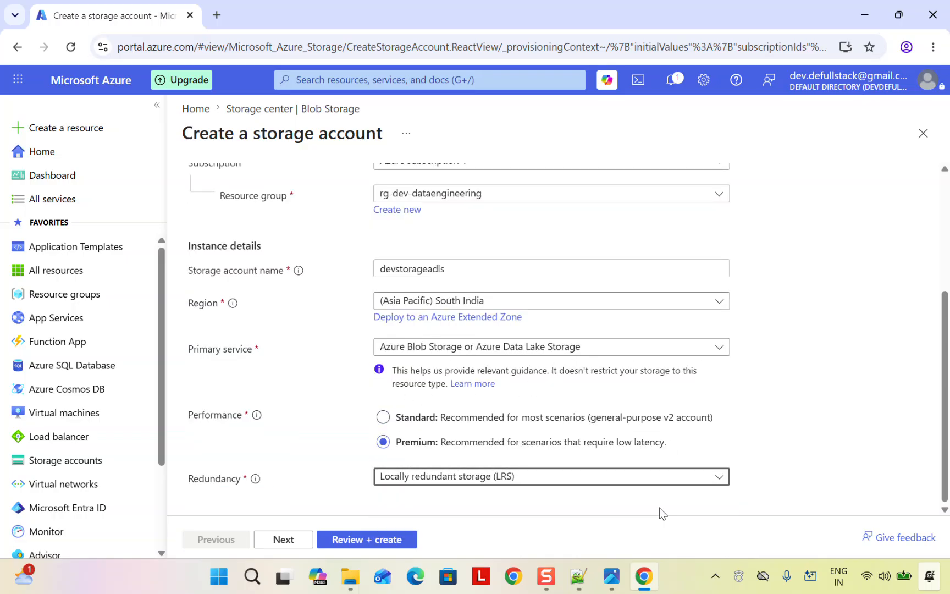
Step: Enable the hierarchical namespace in the new storage account's advanced settings
scroll(550, 362, "up", 4)
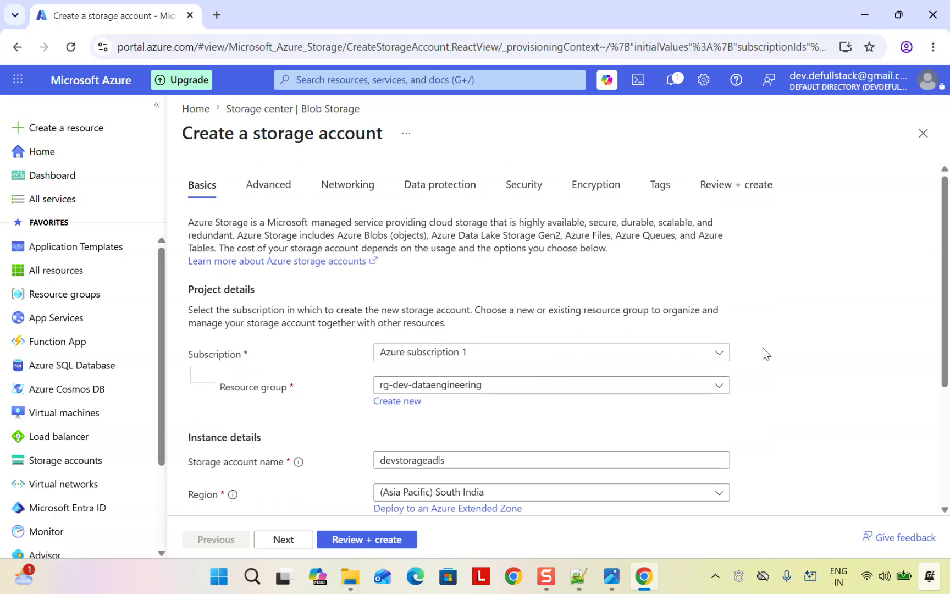
left_click(266, 186)
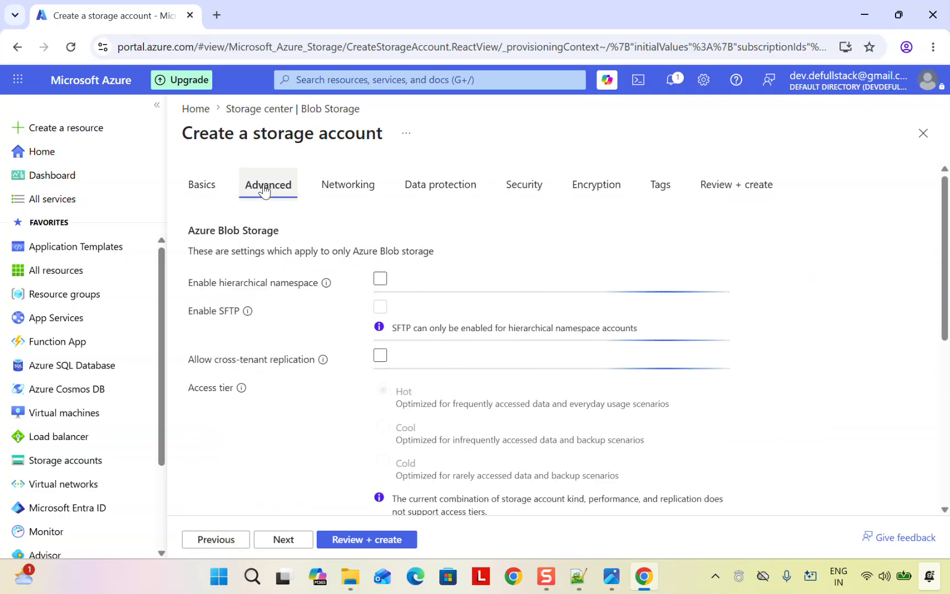
left_click(380, 283)
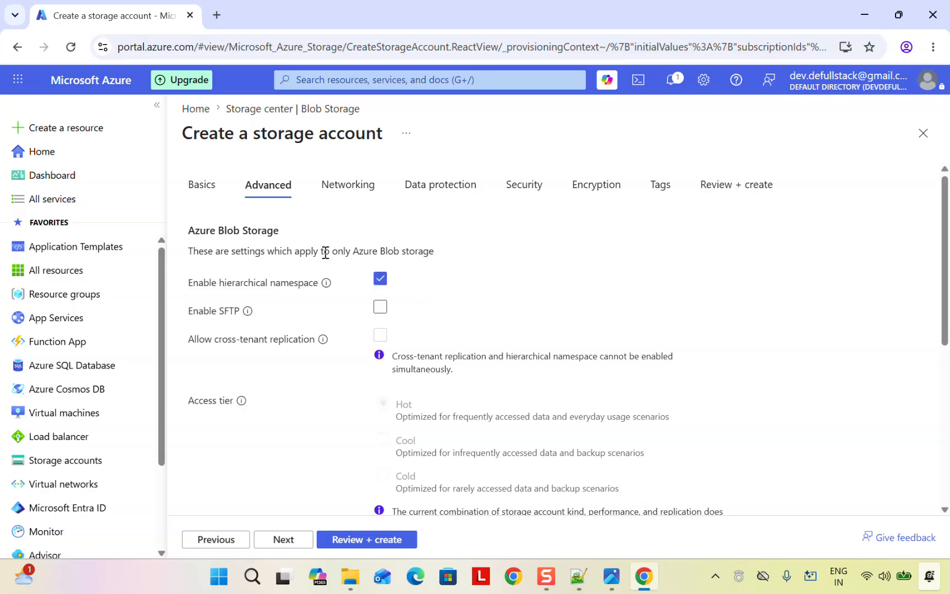
Step: Open the review summary of the new storage account and check its Basics, Advanced and Security settings and the account name
left_click(354, 540)
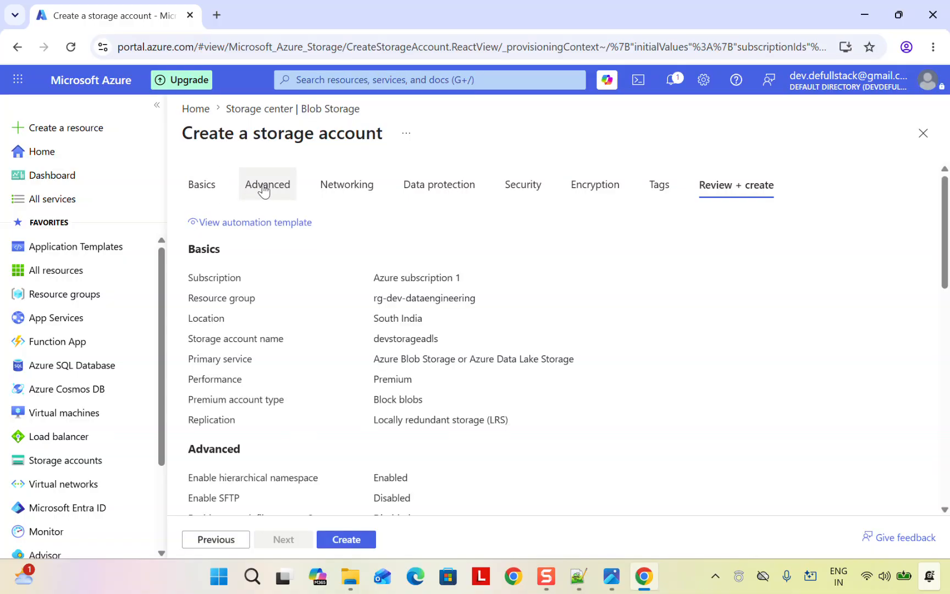
scroll(487, 423, "down", 3)
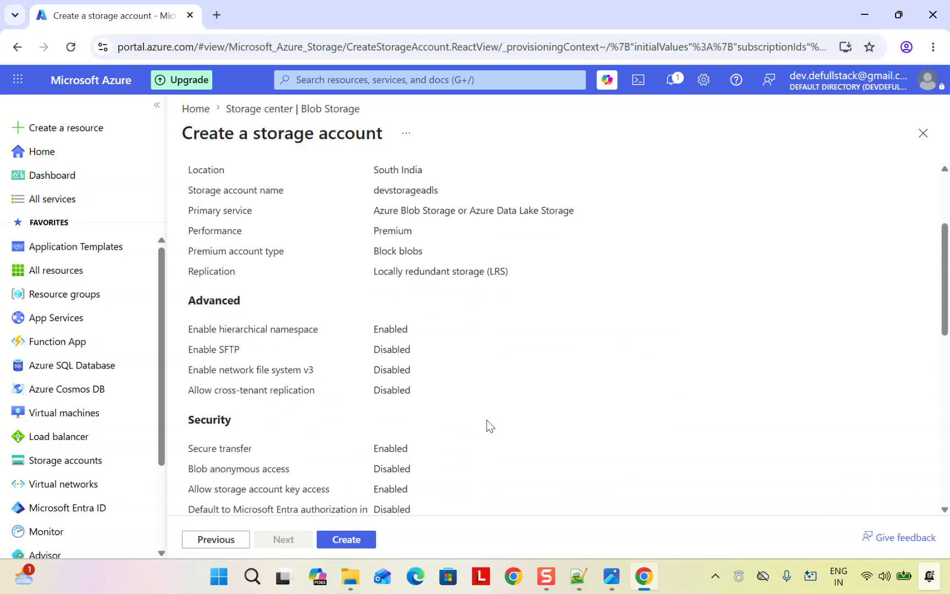
scroll(488, 425, "down", 3)
scroll(491, 426, "up", 6)
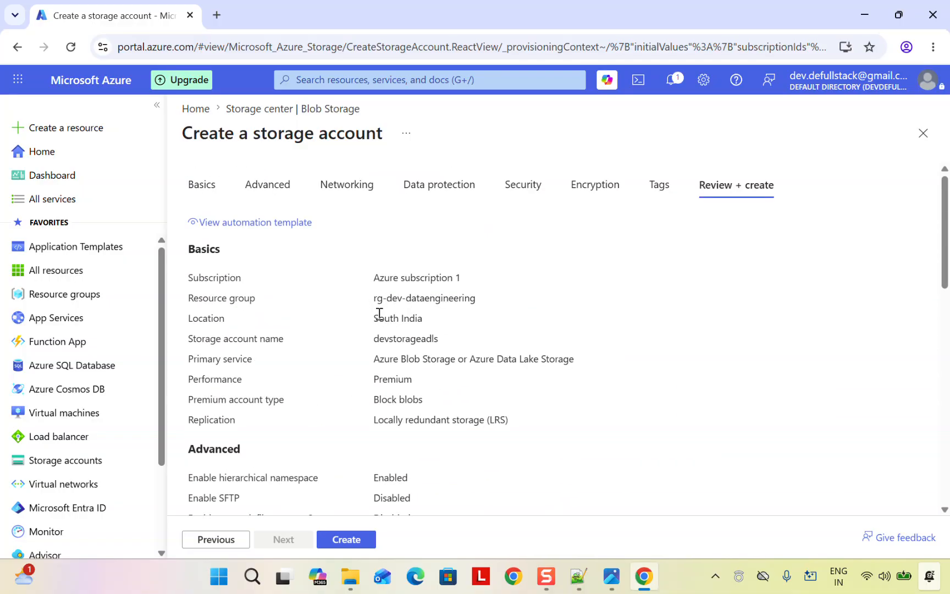
left_click_drag(376, 341, 443, 342)
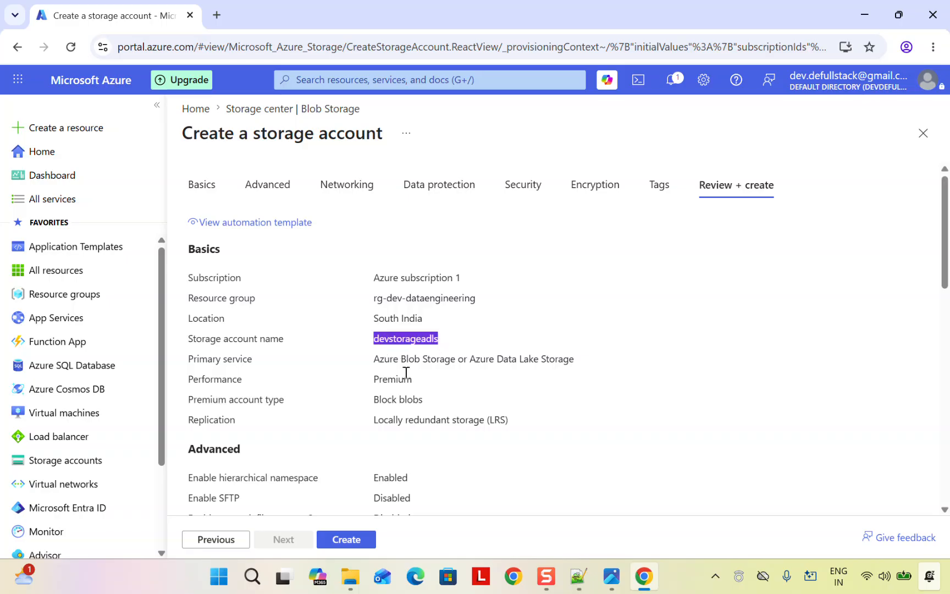
Step: Examine the primary service, performance, replication and hierarchical namespace entries in the review summary of devstorageadls
left_click_drag(375, 360, 486, 419)
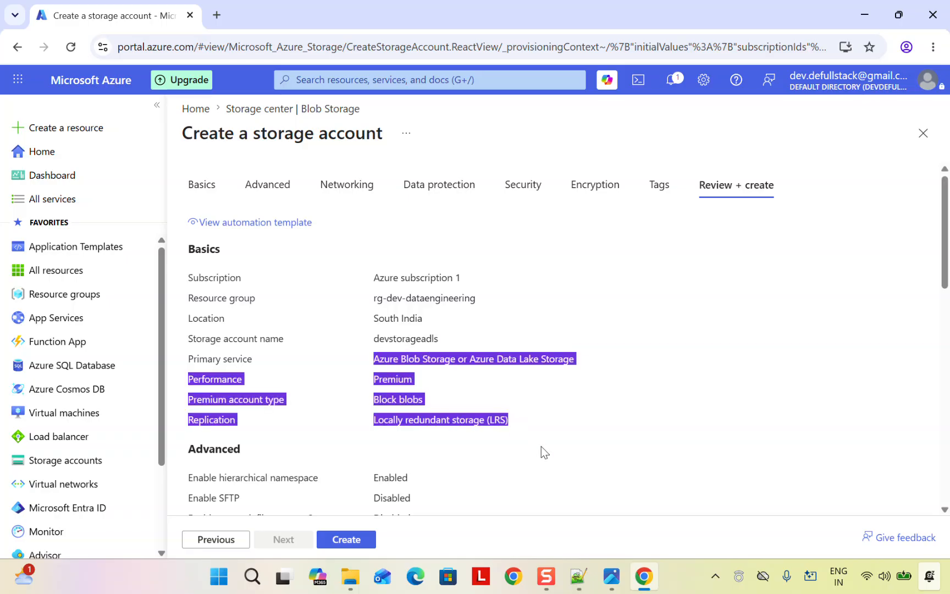
left_click(490, 393)
left_click_drag(375, 277, 456, 432)
scroll(541, 397, "down", 3)
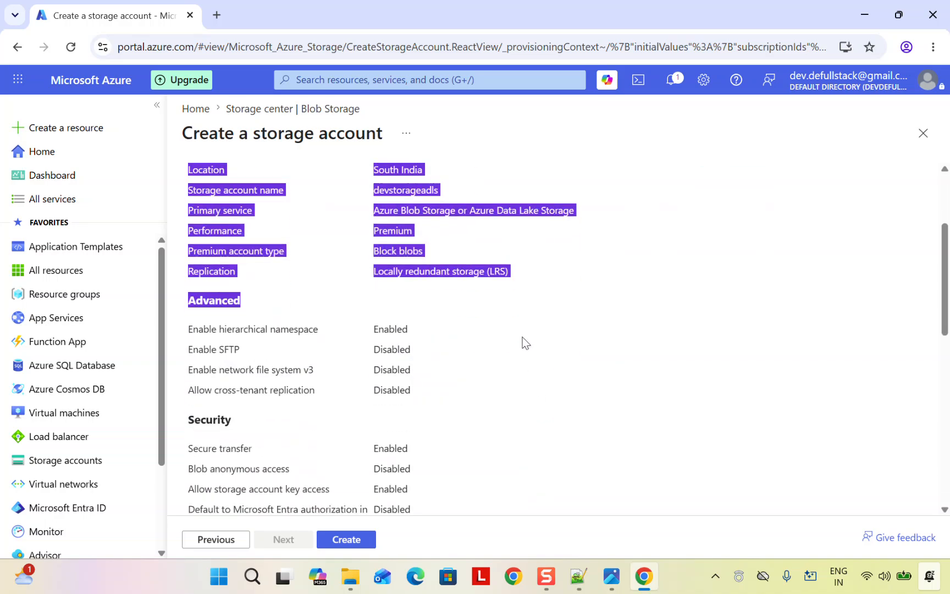
scroll(523, 337, "down", 2)
left_click(191, 259)
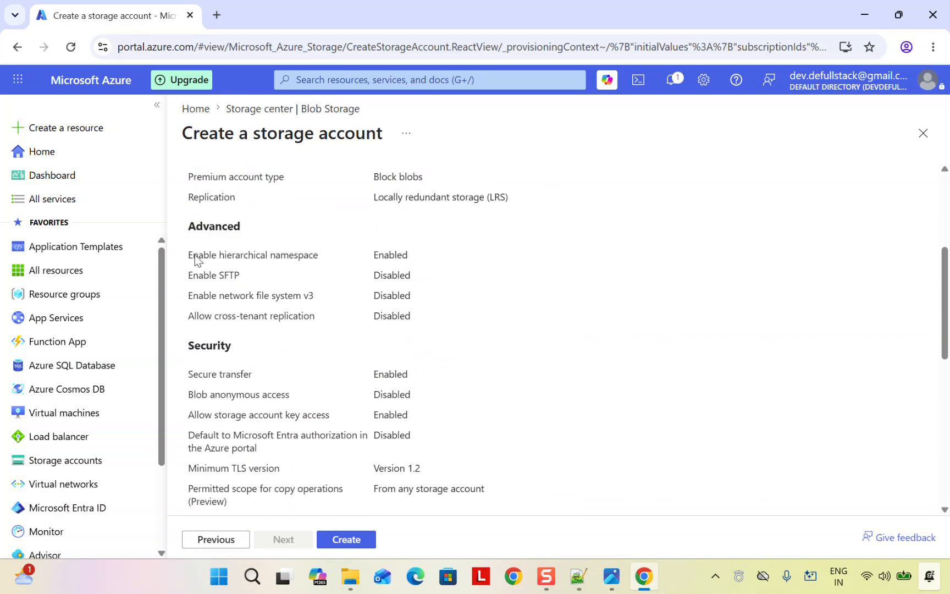
left_click_drag(190, 258, 304, 258)
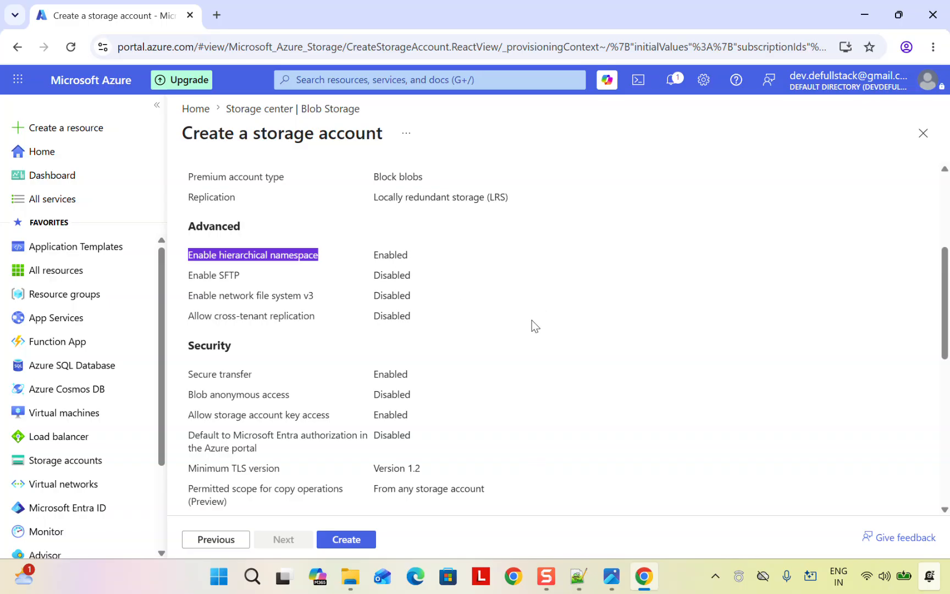
scroll(533, 329, "up", 6)
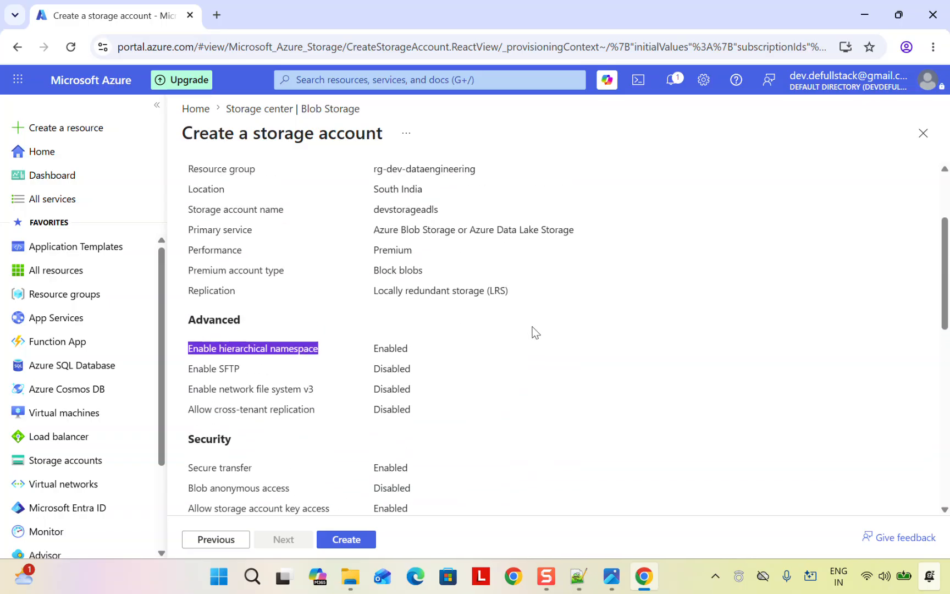
Step: Create the devstorageadls storage account and wait for its deployment to complete
left_click(344, 540)
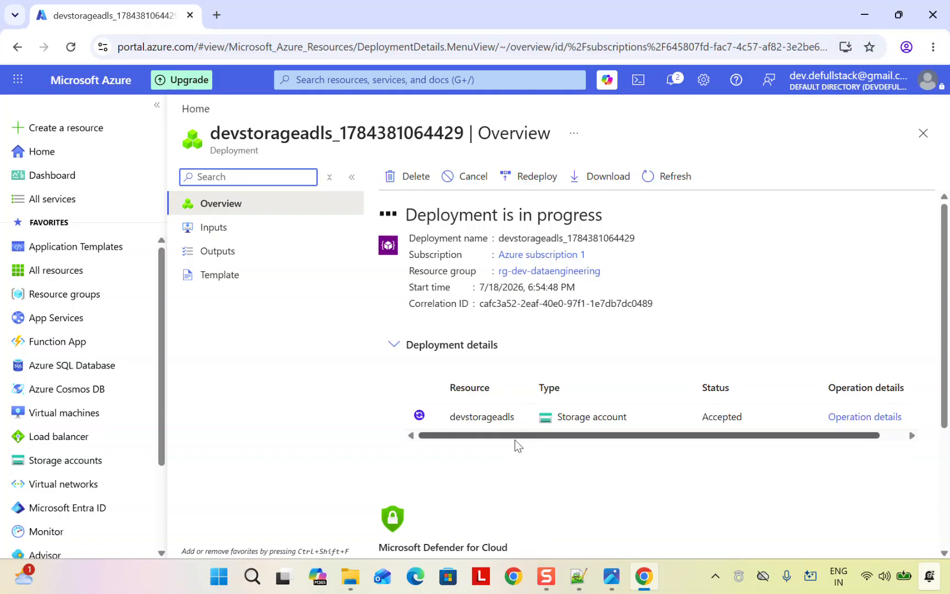
mouse_move(516, 435)
left_mouse_down()
mouse_move(572, 439)
mouse_move(512, 440)
left_mouse_up()
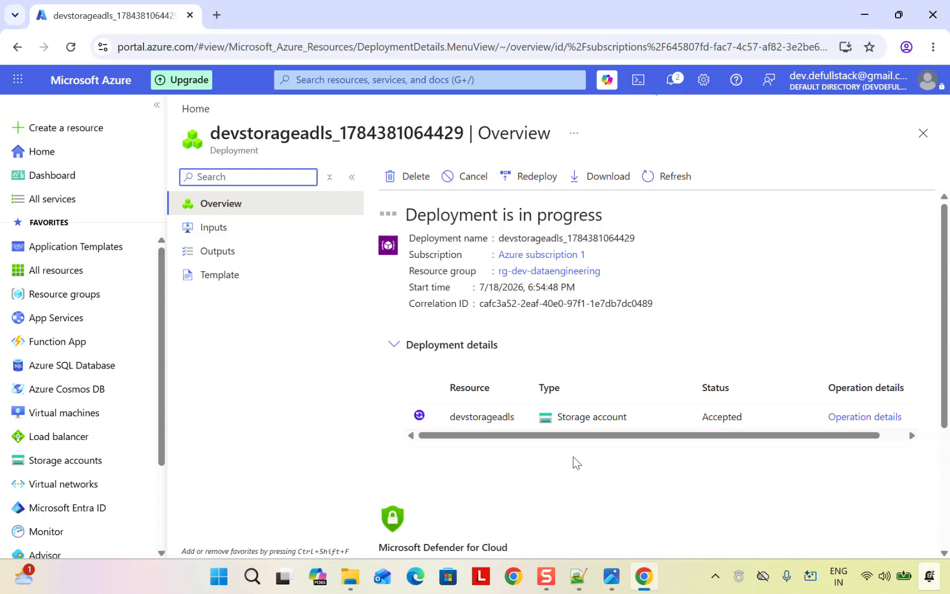
mouse_move(594, 434)
left_mouse_down()
mouse_move(619, 434)
mouse_move(607, 433)
left_mouse_up()
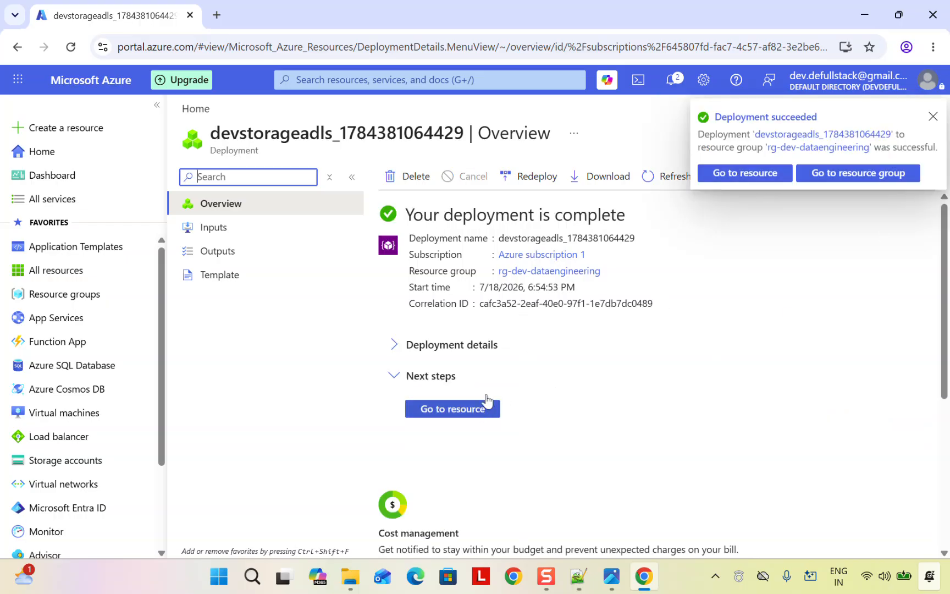
Step: Open the deployed devstorageadls account and check its essentials and the hierarchical namespace property
left_click(738, 175)
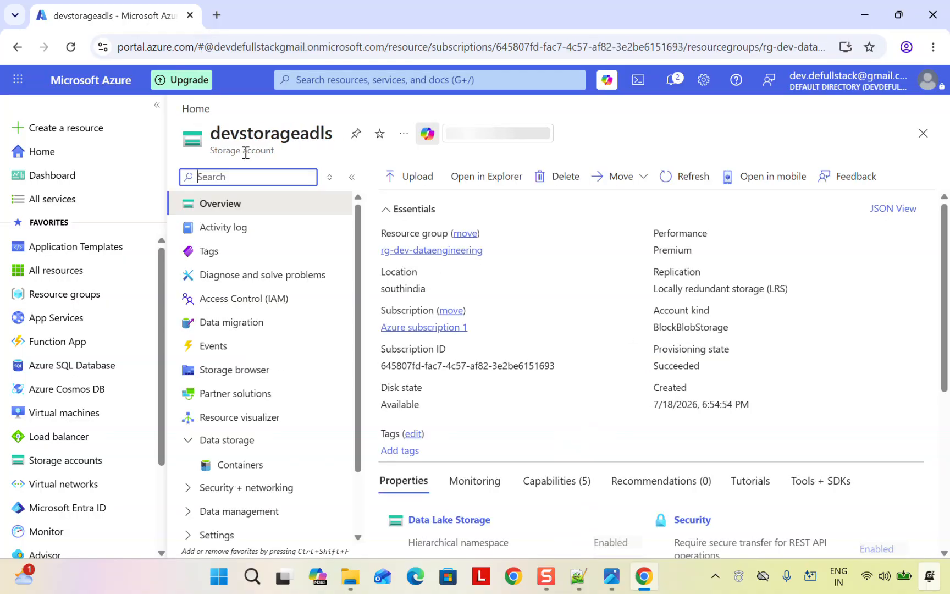
scroll(606, 330, "down", 4)
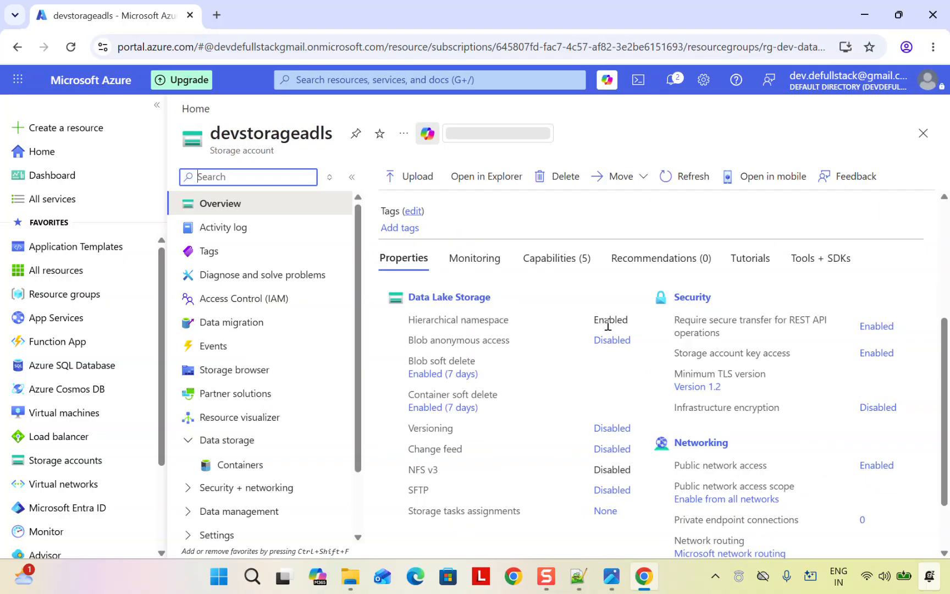
scroll(600, 316, "up", 4)
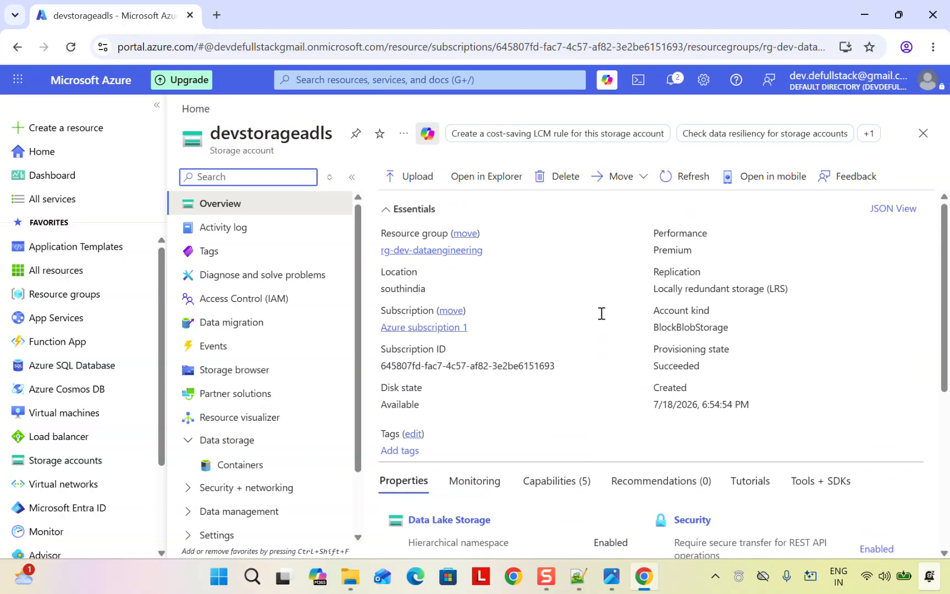
scroll(600, 314, "down", 3)
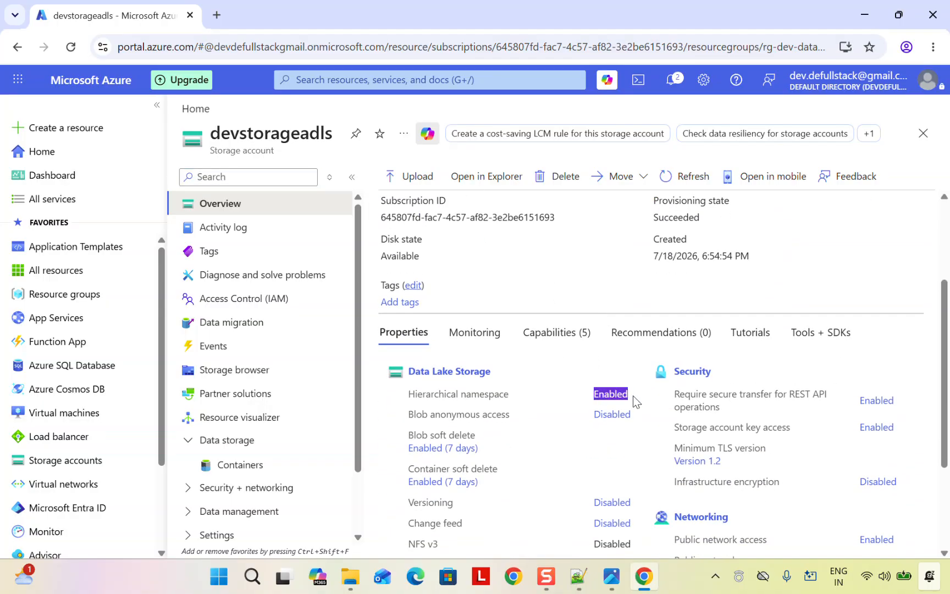
Step: Open rg-dev-dataengineering, devstorageblobtestt and devstorageadls from the home page's recent resources, each in its own browser tab
left_click(58, 159)
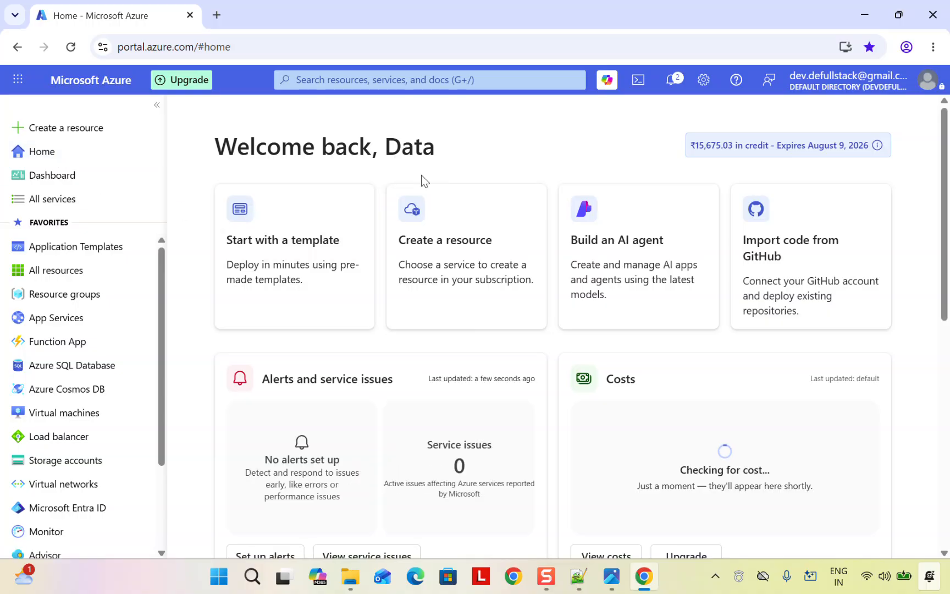
scroll(464, 253, "down", 8)
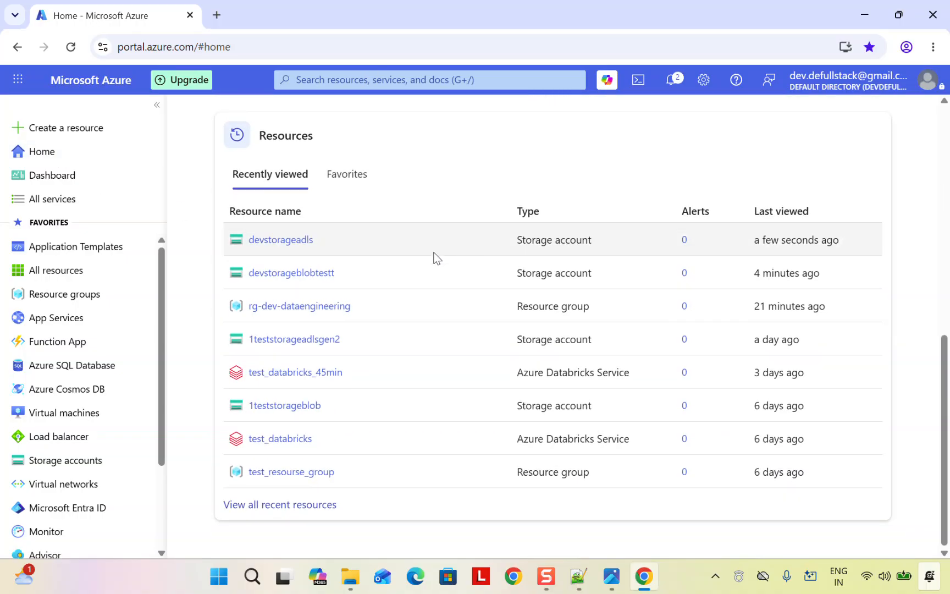
scroll(406, 200, "up", 1)
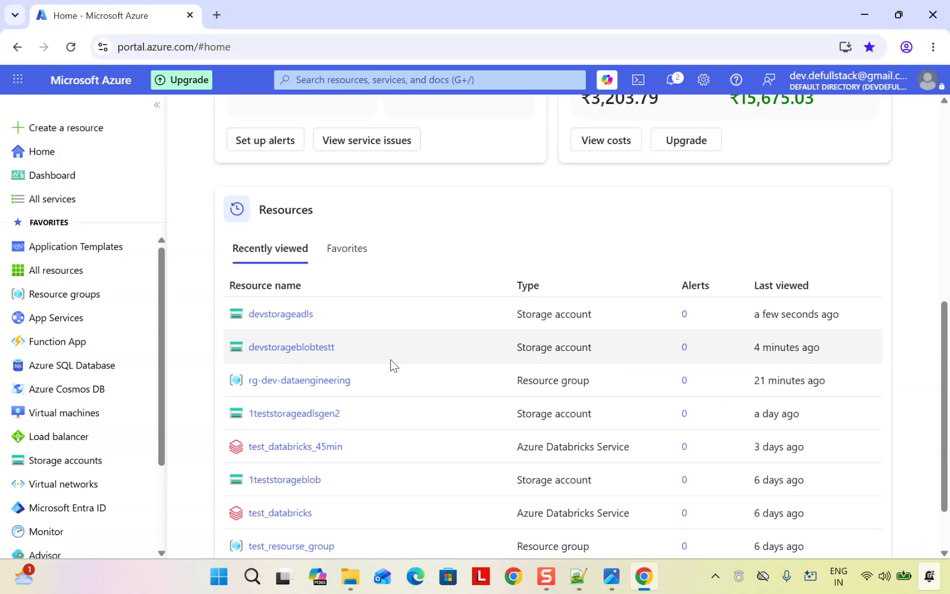
middle_click(275, 382)
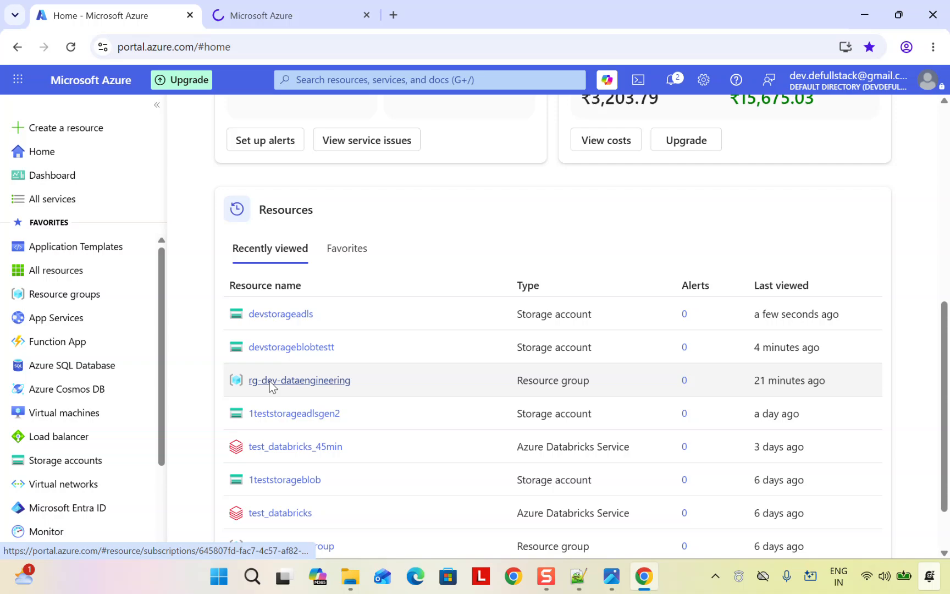
middle_click(272, 347)
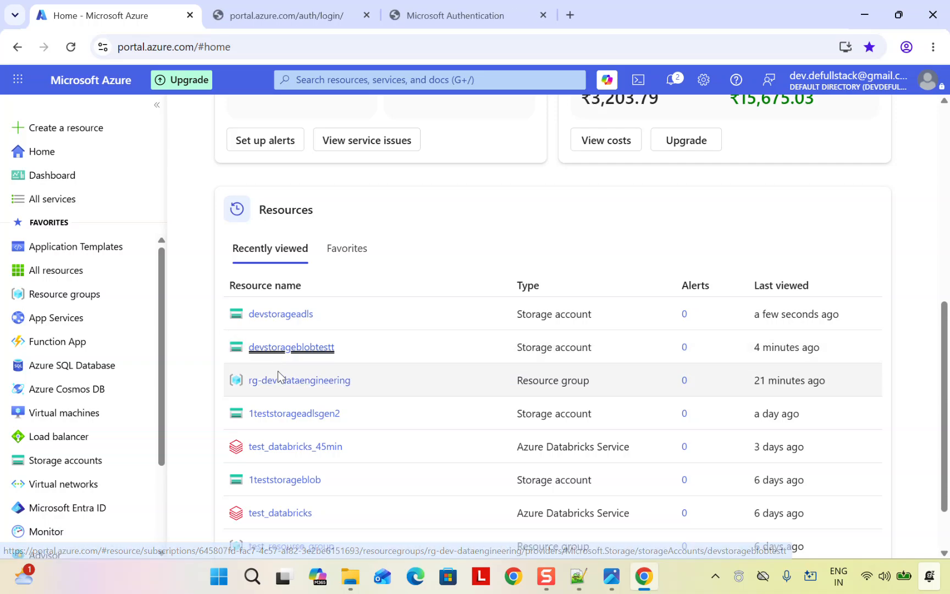
middle_click(269, 319)
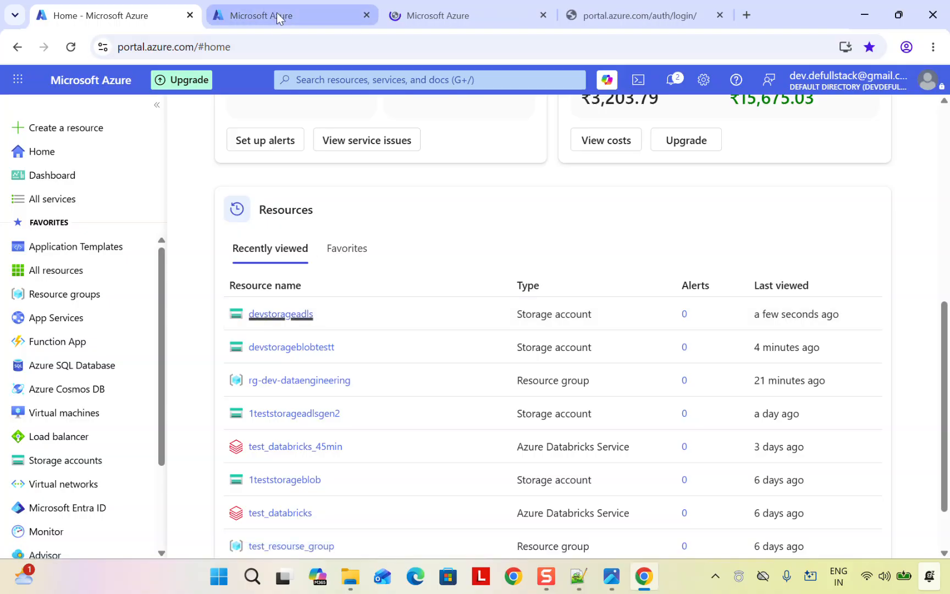
scroll(367, 380, "up", 7)
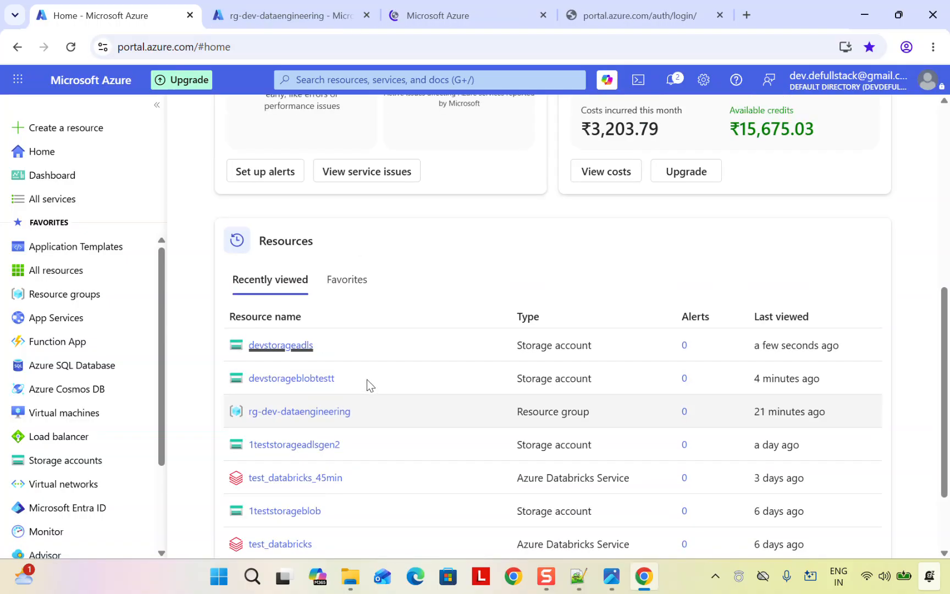
scroll(366, 380, "up", 1)
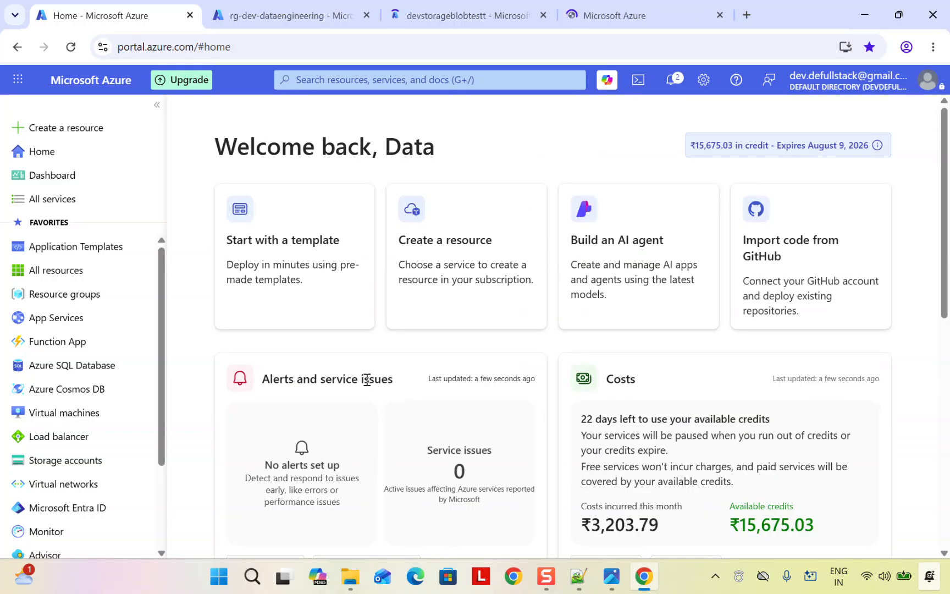
Step: View the resource group's contents and both storage account overviews, closing the two storage account pages
left_click(285, 17)
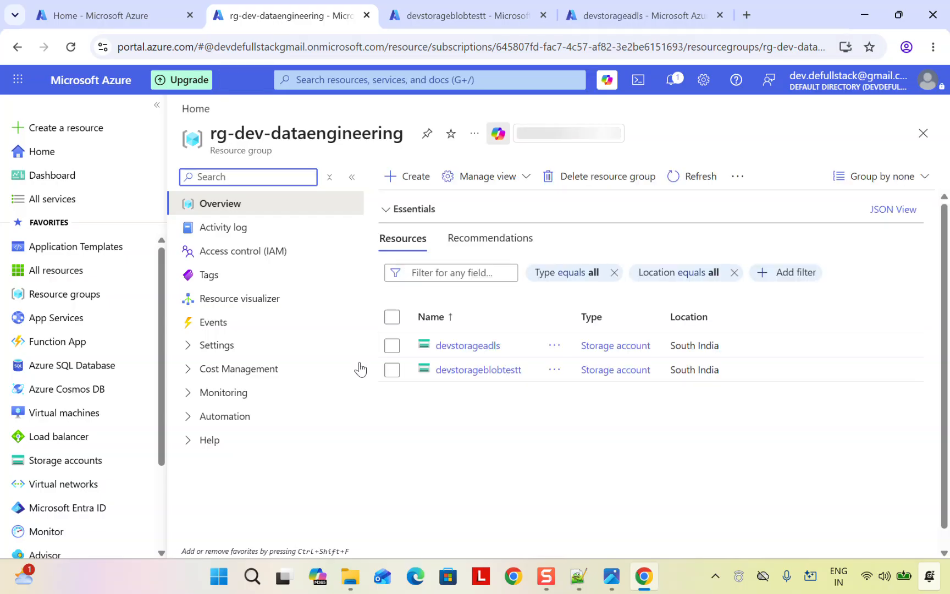
left_click(456, 21)
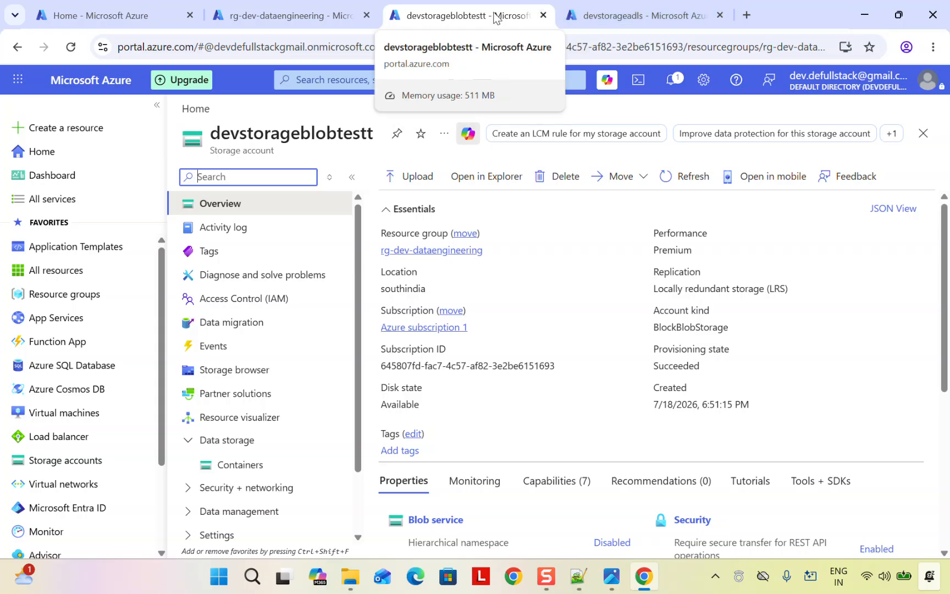
left_click(543, 15)
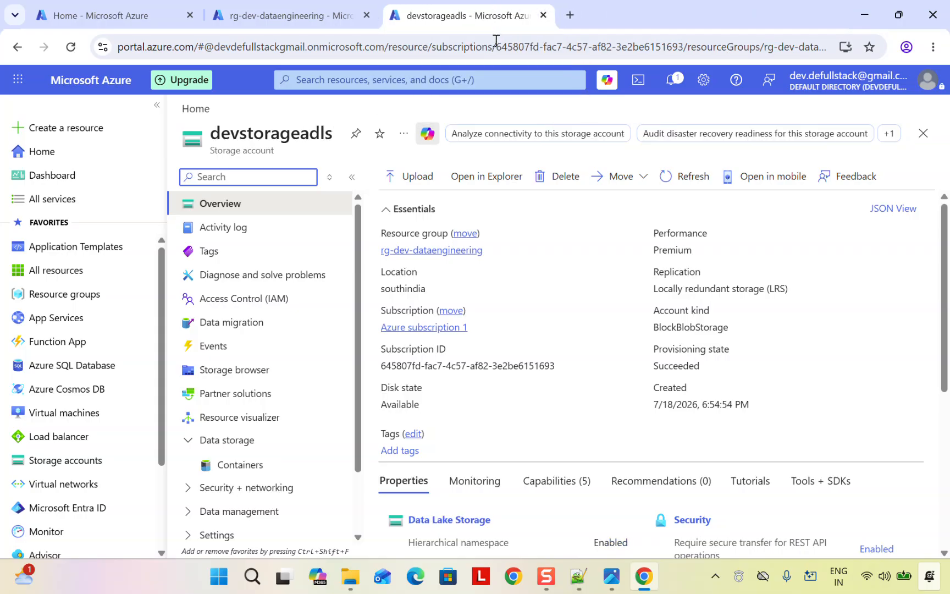
left_click(544, 15)
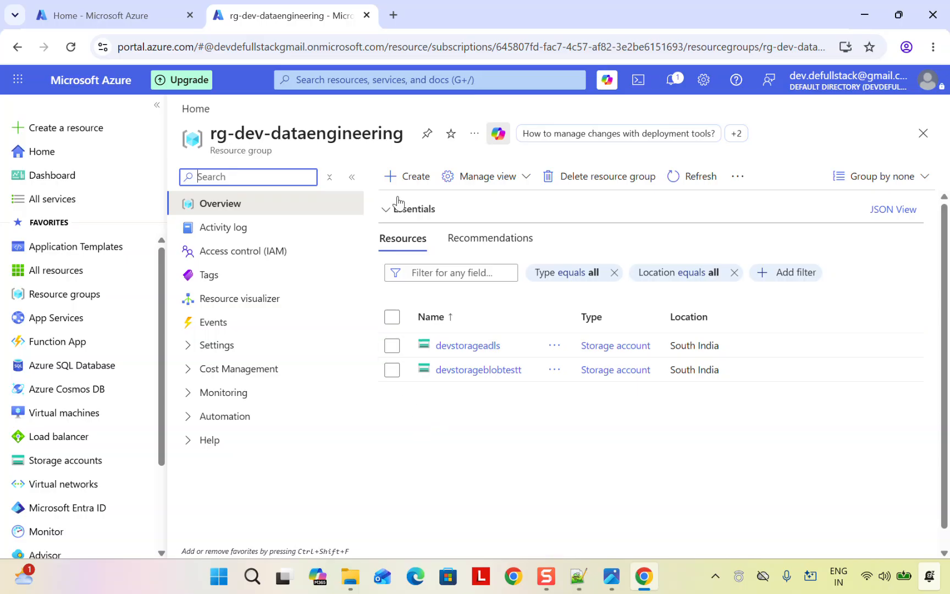
Step: Open the containers list of the devstorageadls account from the rg-dev-dataengineering resource group
left_click(461, 352)
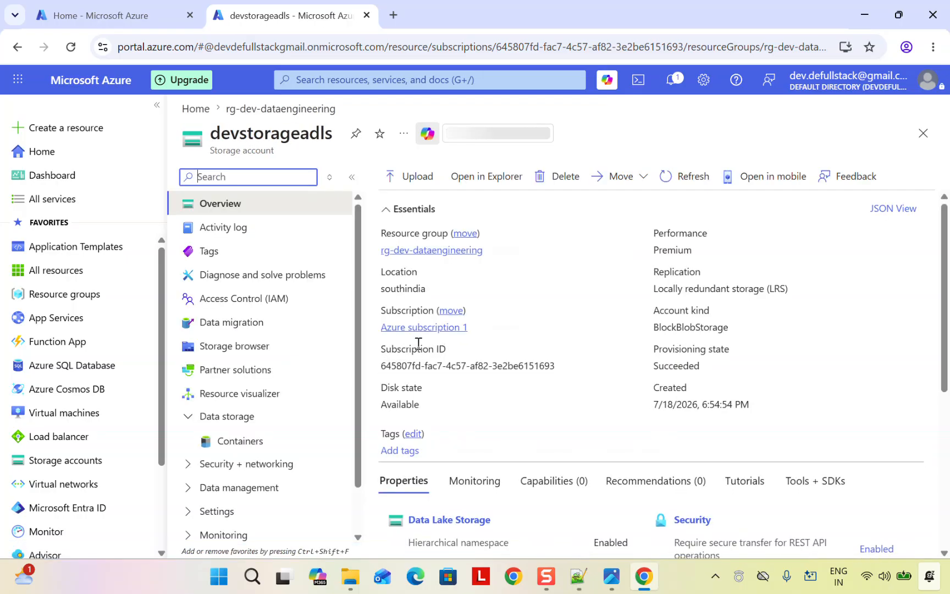
left_click_drag(356, 243, 359, 309)
left_click(233, 391)
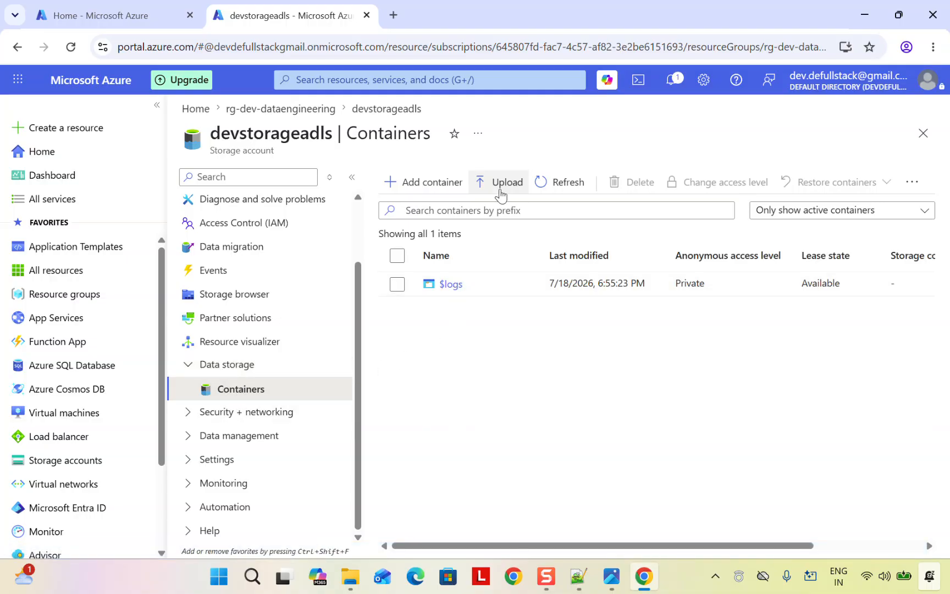
Step: Create a container named container-1 in devstorageadls and open it, dismissing the notification
left_click(420, 184)
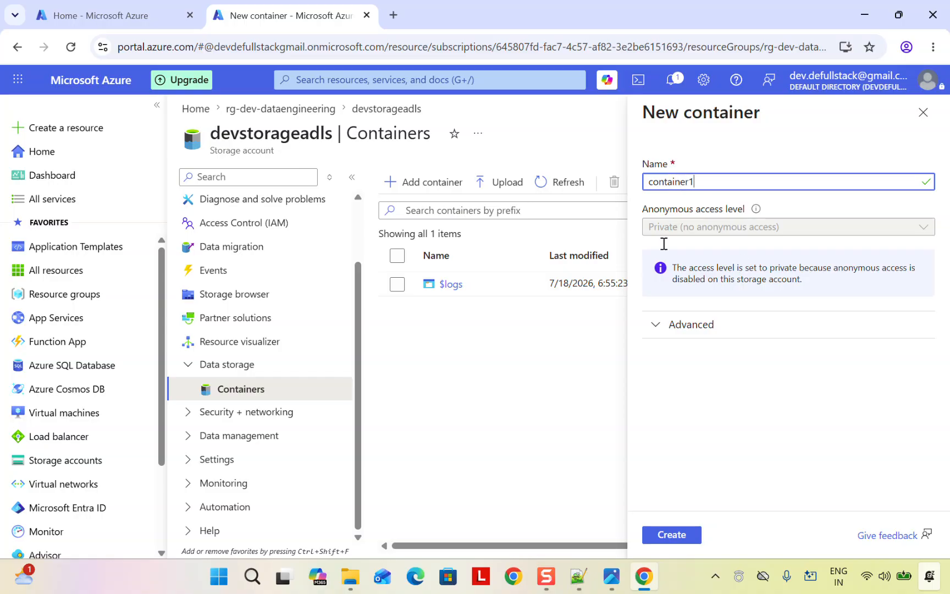
double_click(662, 182)
type("Container")
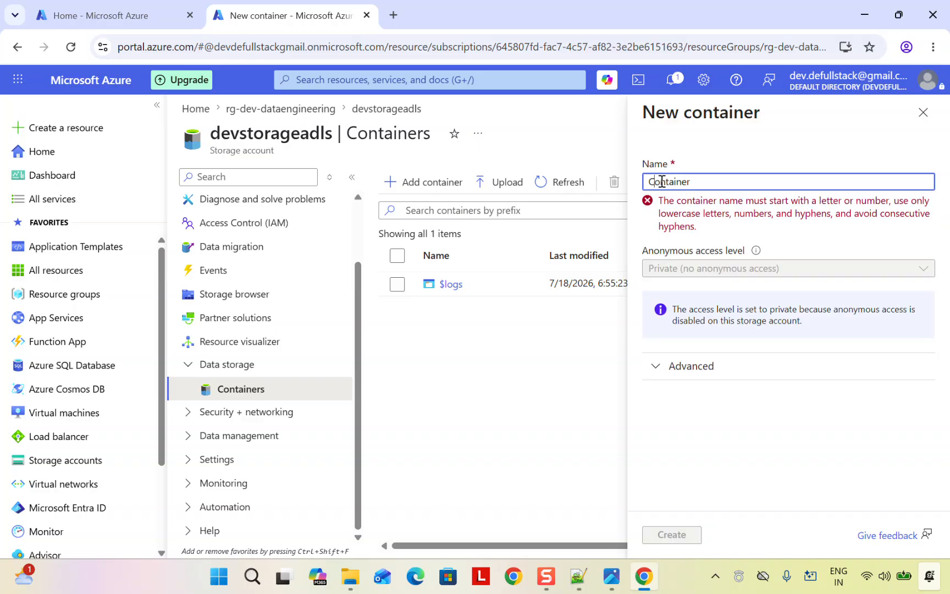
double_click(662, 182)
type("container")
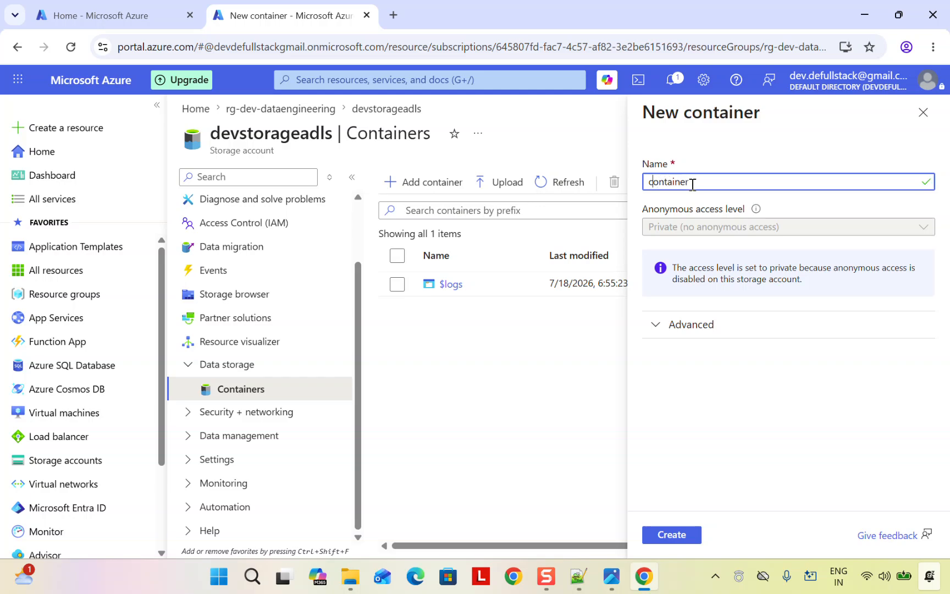
type("-")
key("BackSpace")
left_click(671, 536)
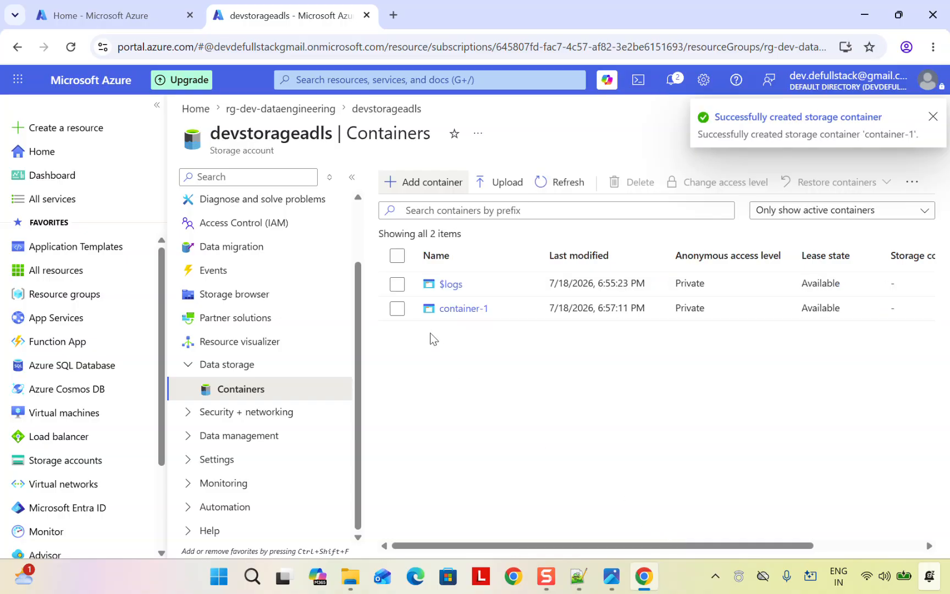
left_click(457, 309)
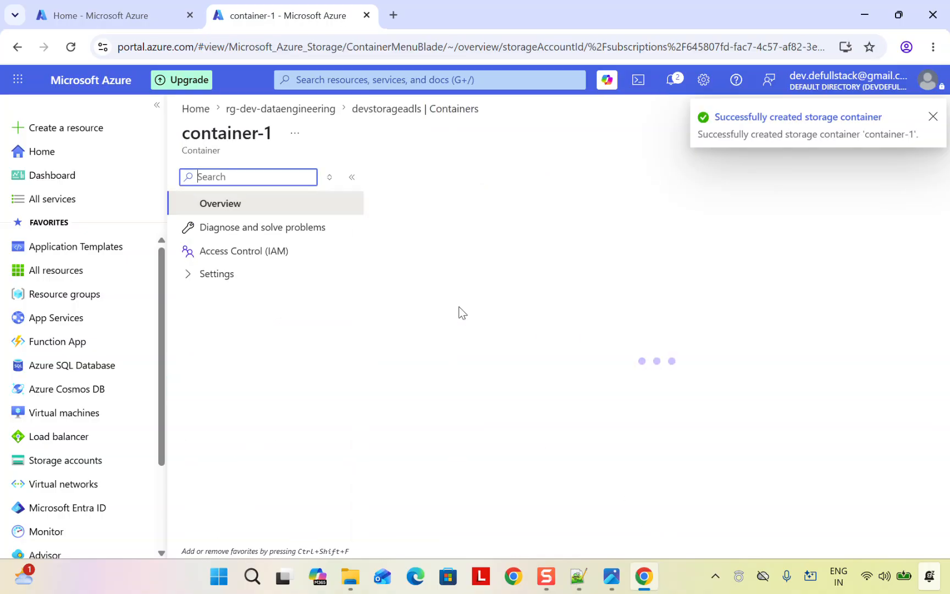
left_click(934, 117)
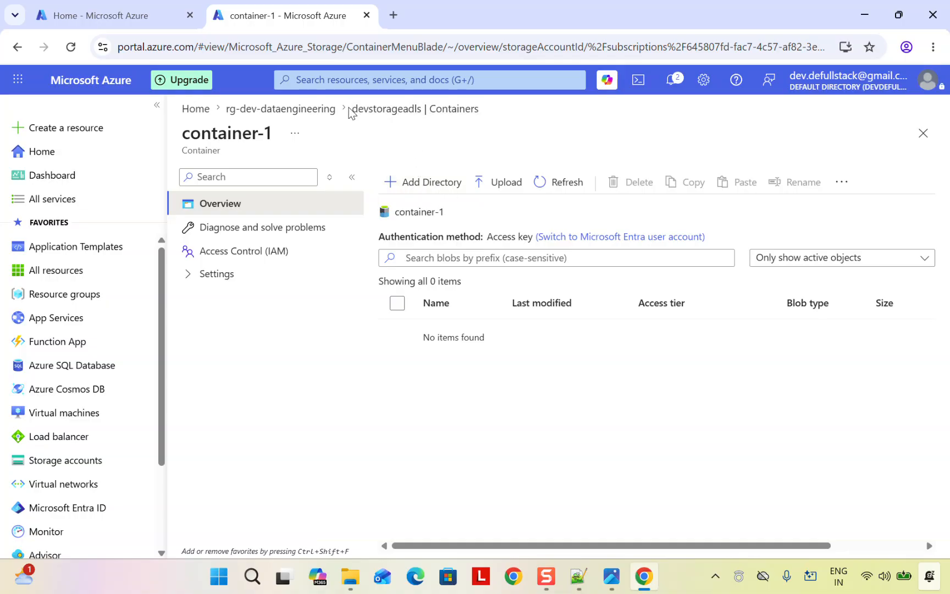
Step: Open devstorageblobtestt from the home page's recent resources in a new browser tab placed before the container-1 tab
left_click(127, 17)
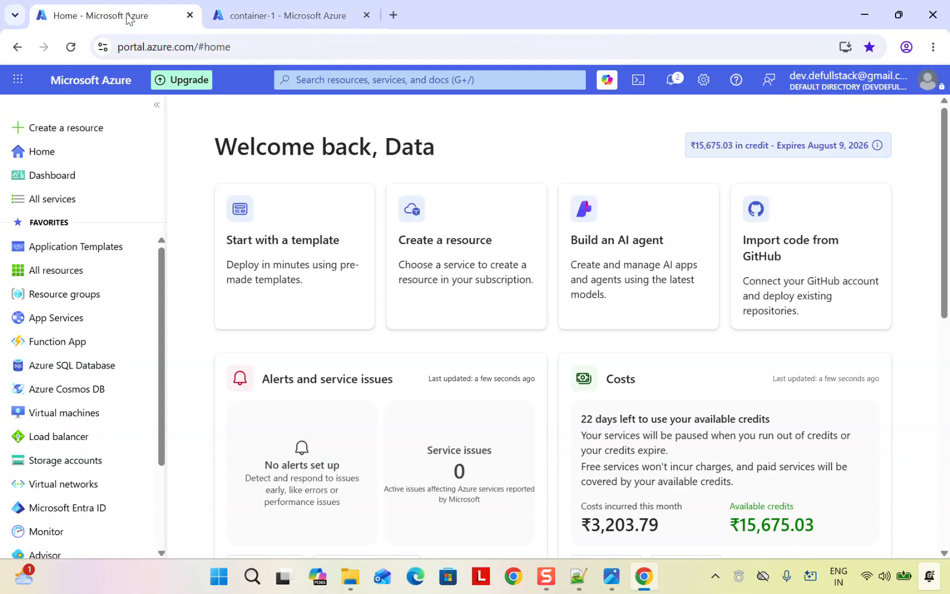
scroll(464, 509, "down", 8)
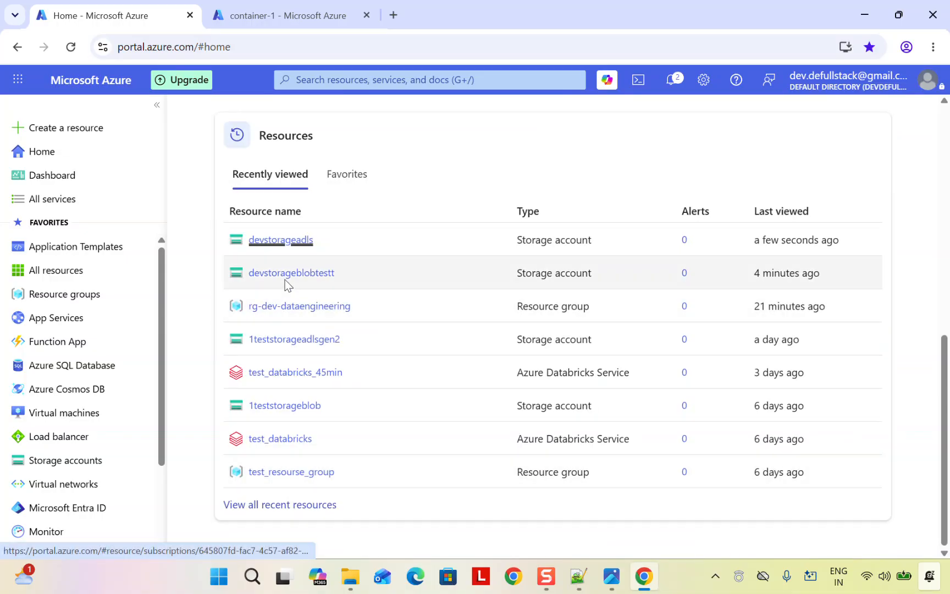
middle_click(270, 275)
left_click_drag(462, 13, 285, 24)
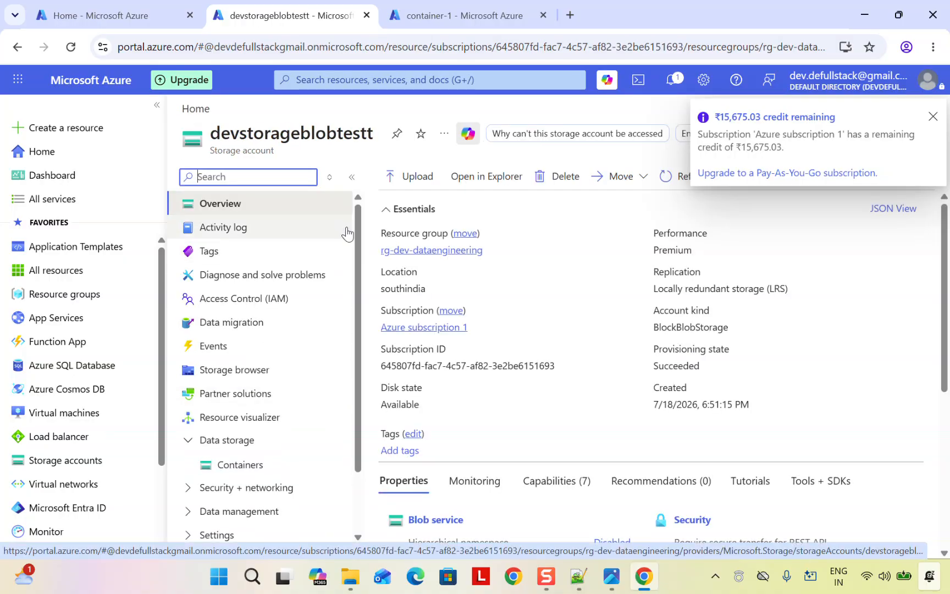
Step: Open the containers list of the devstorageblobtestt storage account
left_click_drag(216, 131, 382, 140)
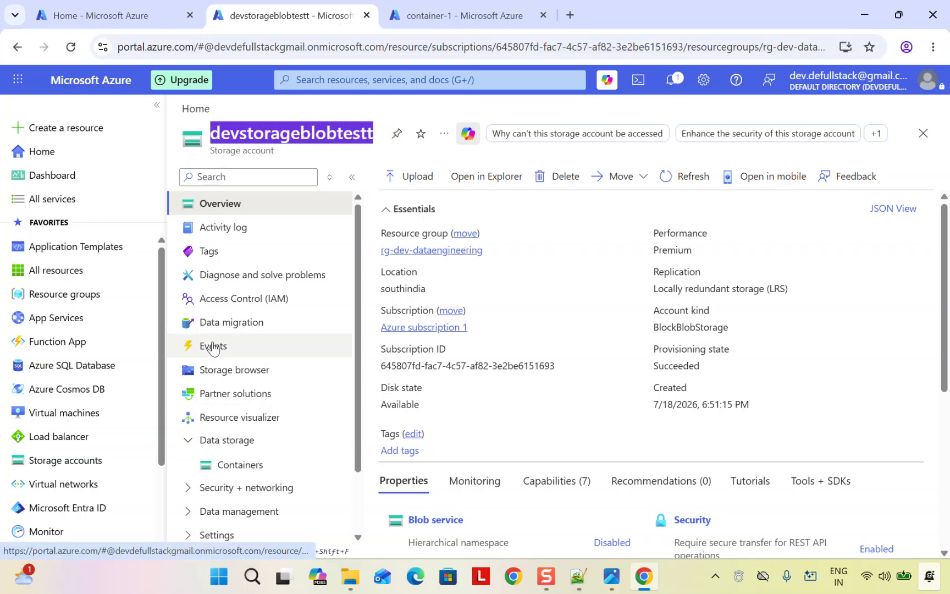
scroll(297, 394, "down", 3)
scroll(291, 390, "up", 3)
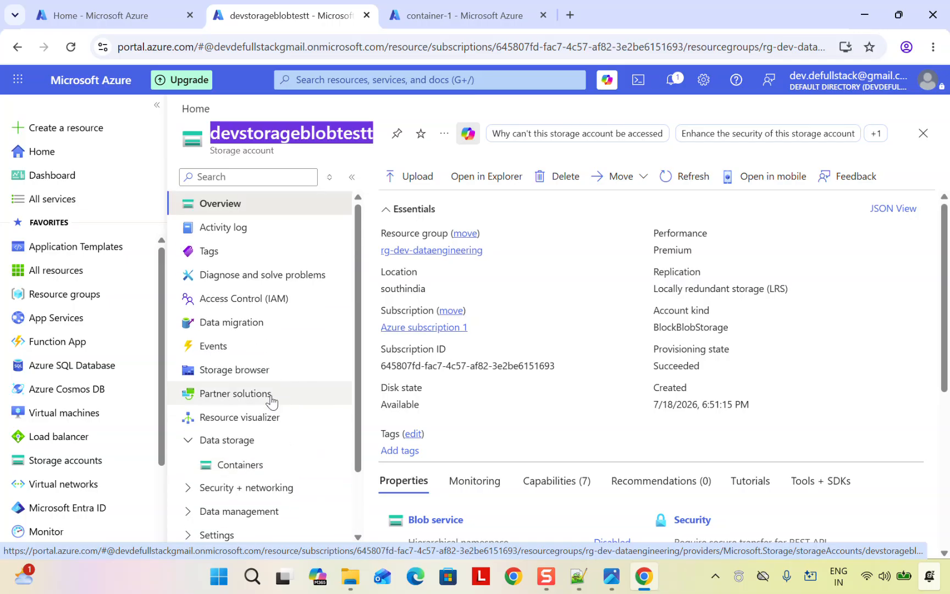
left_click(228, 440)
left_click(231, 443)
left_click(238, 466)
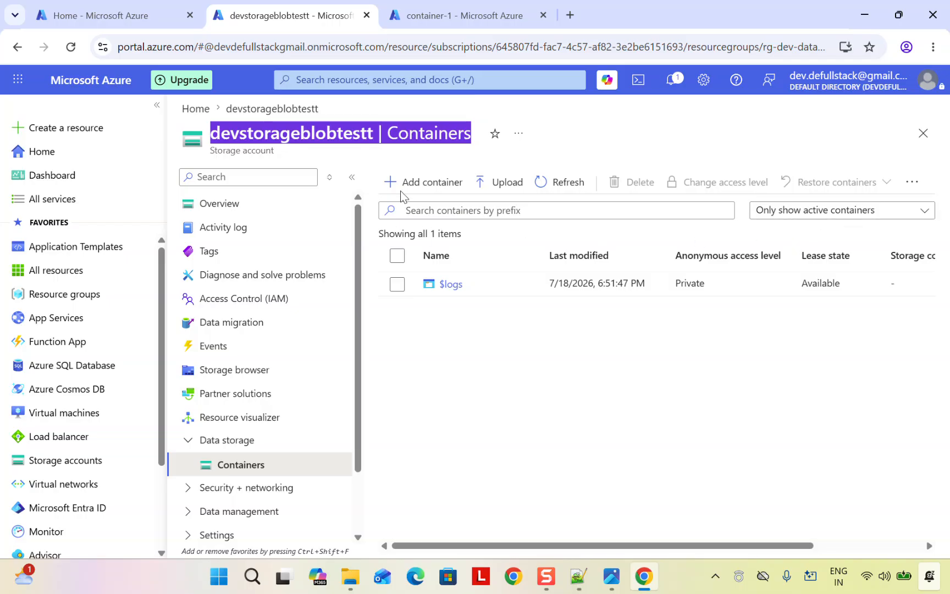
Step: Create a container named container-blob in devstorageblobtestt and open it, dismissing the notification
left_click(424, 182)
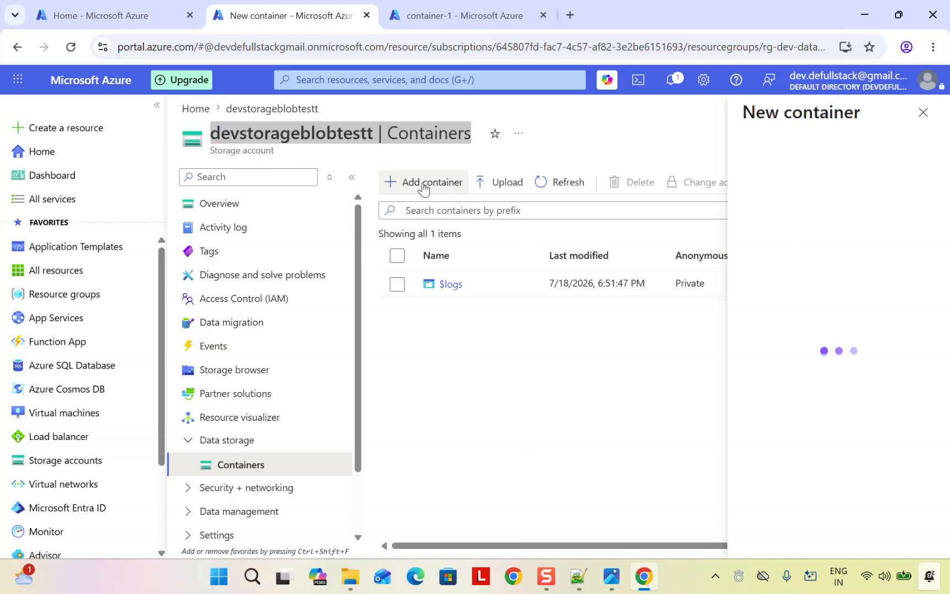
left_click(698, 182)
type("containe")
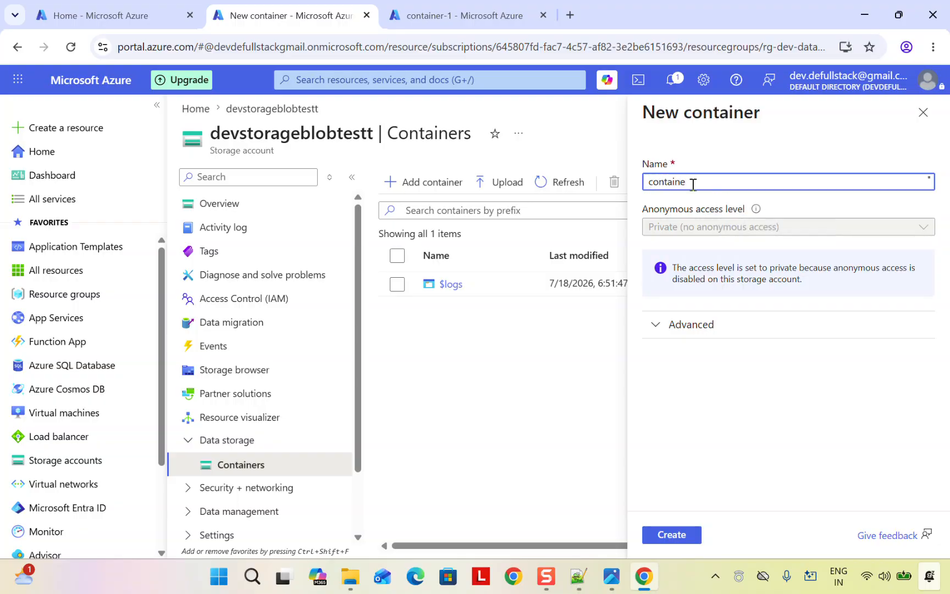
type("r-")
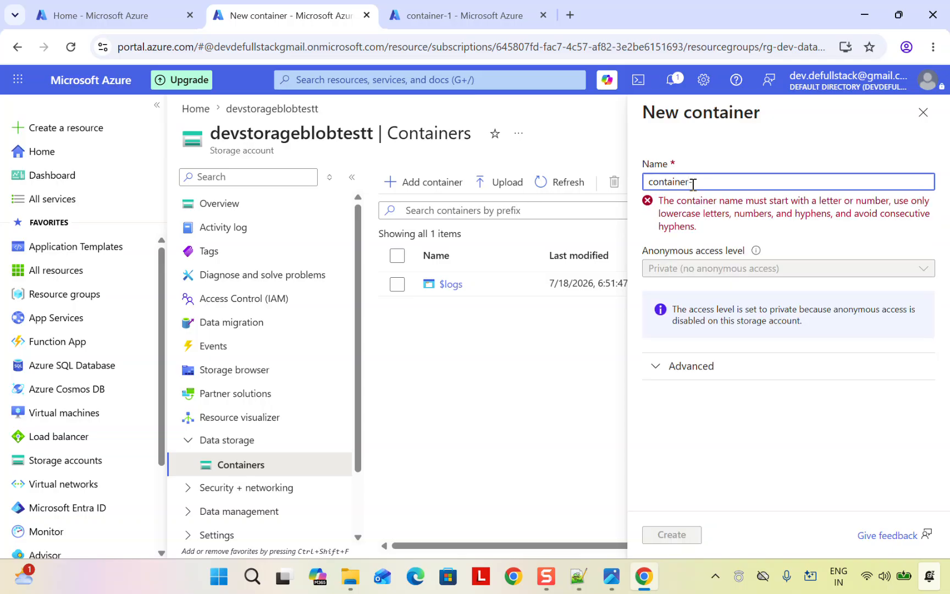
type("blob")
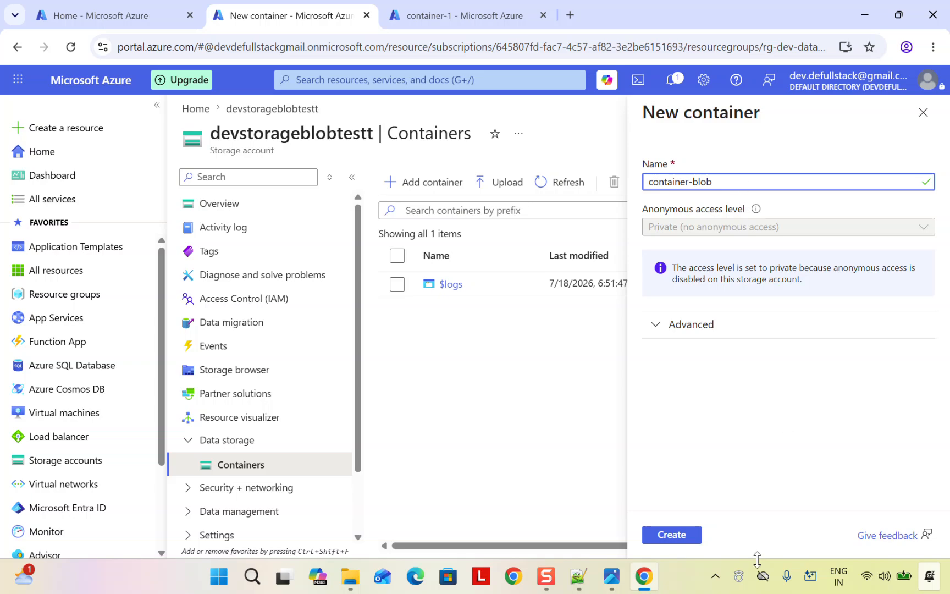
left_click(671, 535)
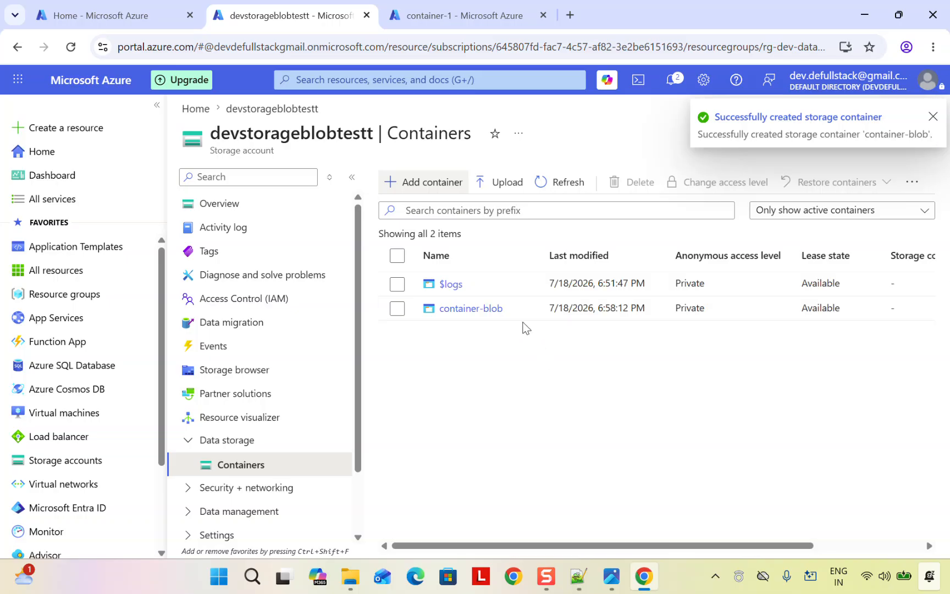
left_click(461, 308)
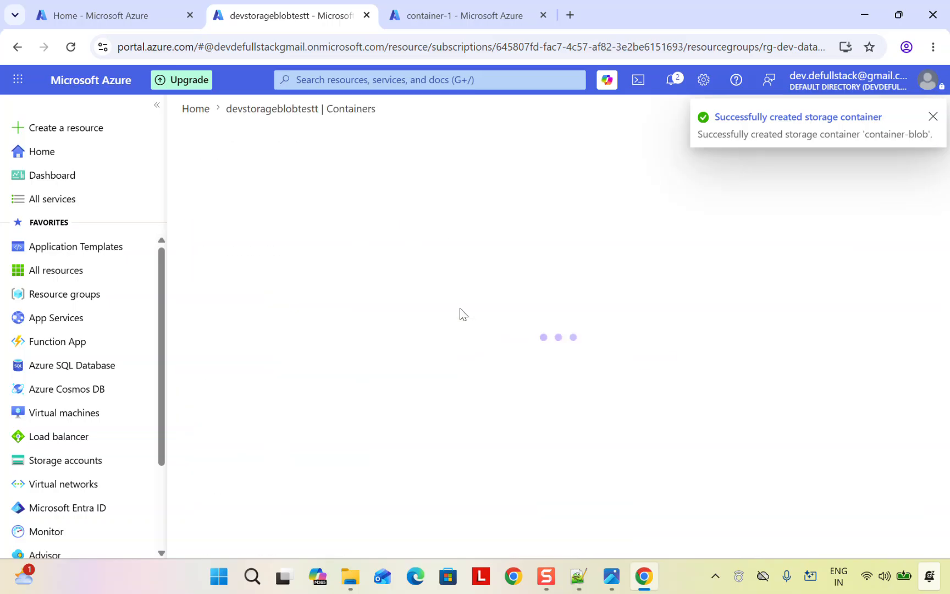
left_click(932, 117)
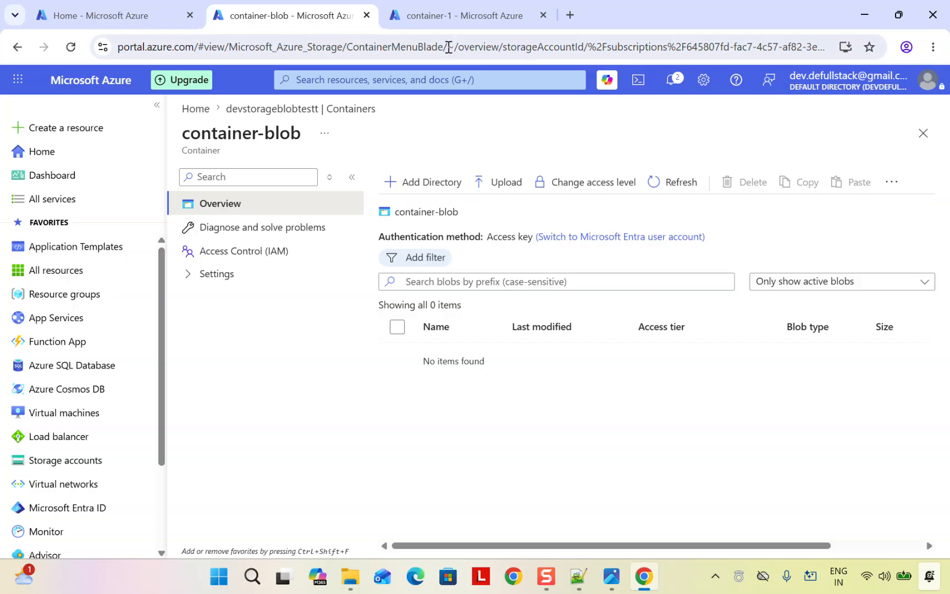
Step: View the container-1 page of devstorageadls for comparison and return to container-blob
left_click(452, 15)
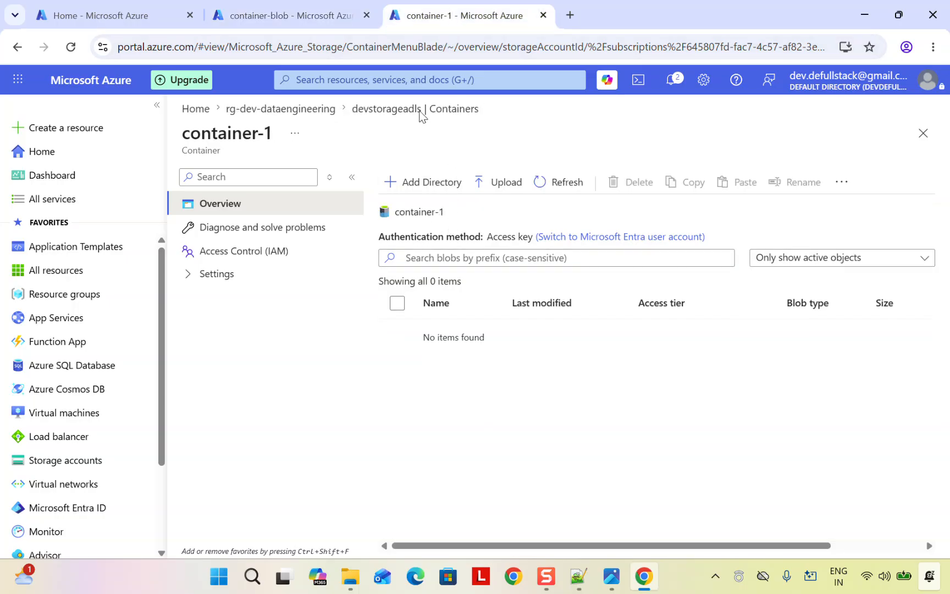
left_click_drag(452, 212, 390, 214)
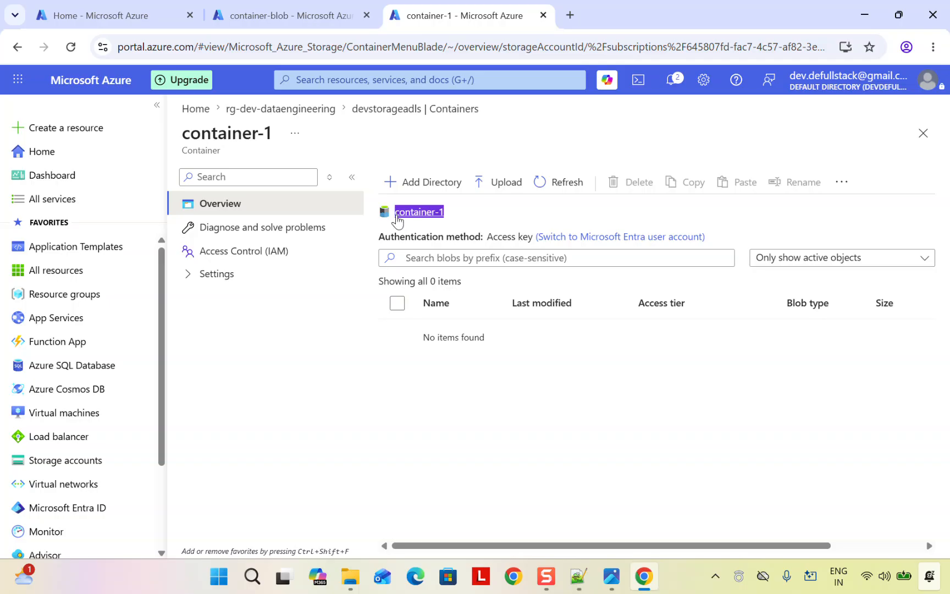
left_click(272, 20)
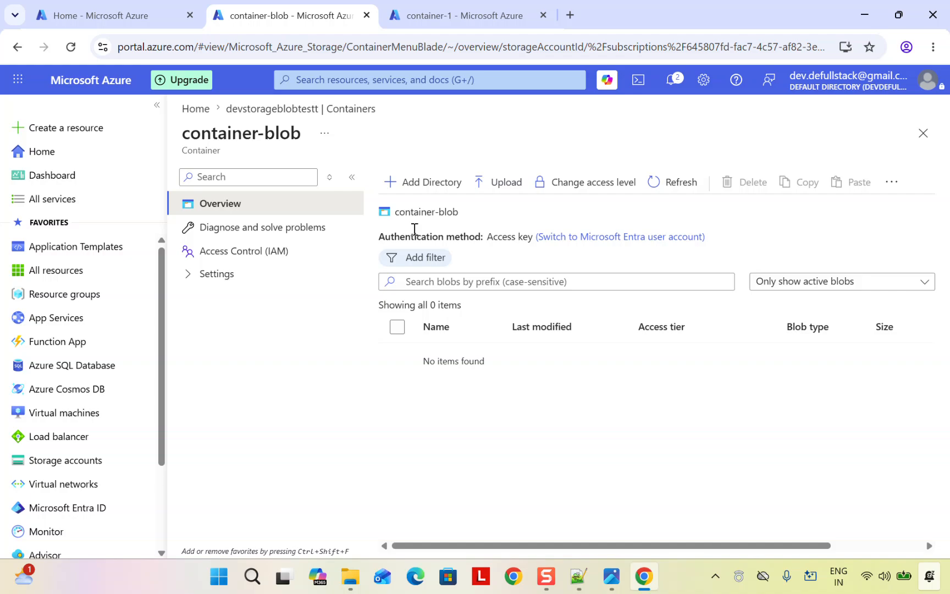
Step: Read the description for adding a virtual directory in container-blob, and close the container page without adding one
left_click(421, 186)
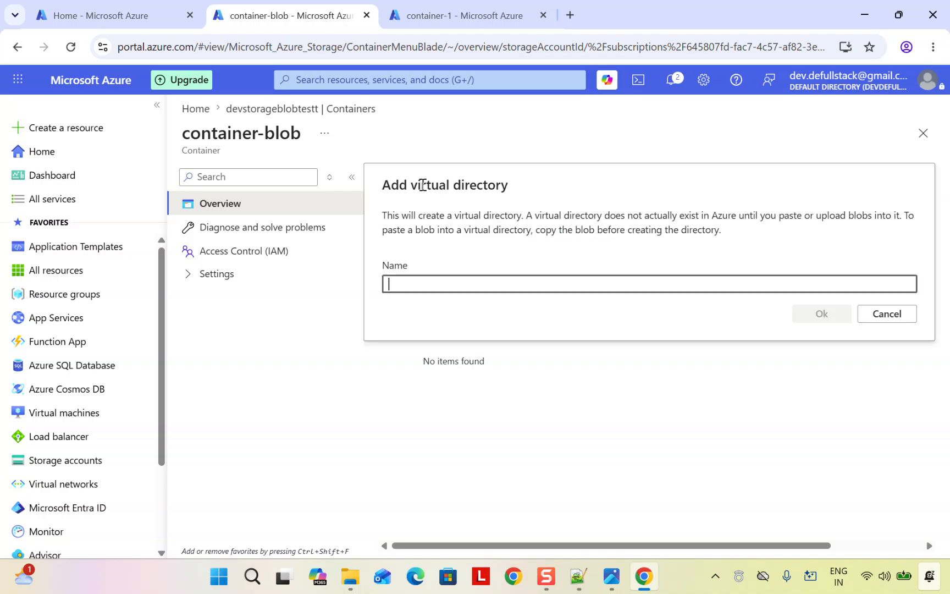
left_click_drag(384, 188, 630, 257)
left_click(808, 245)
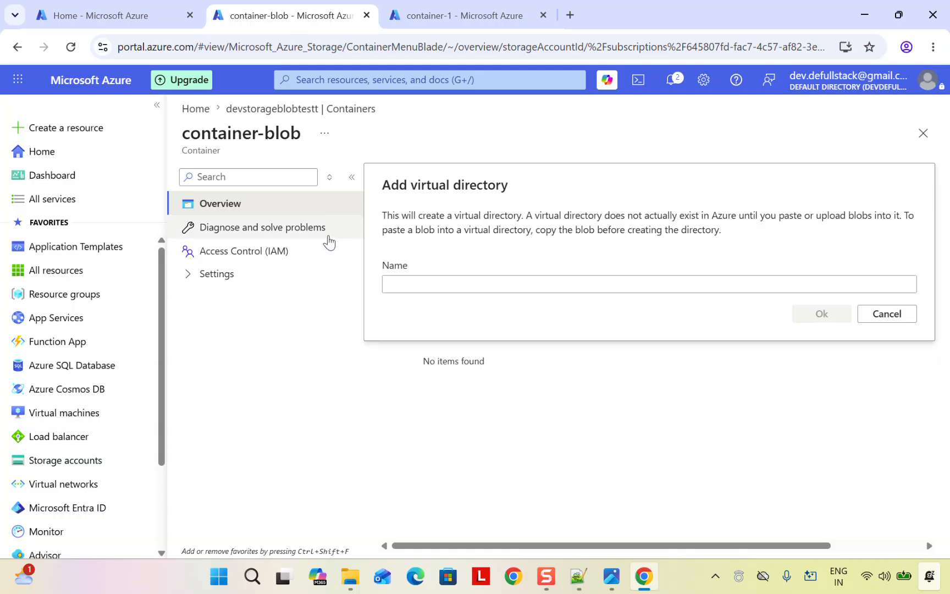
left_click_drag(387, 187, 556, 234)
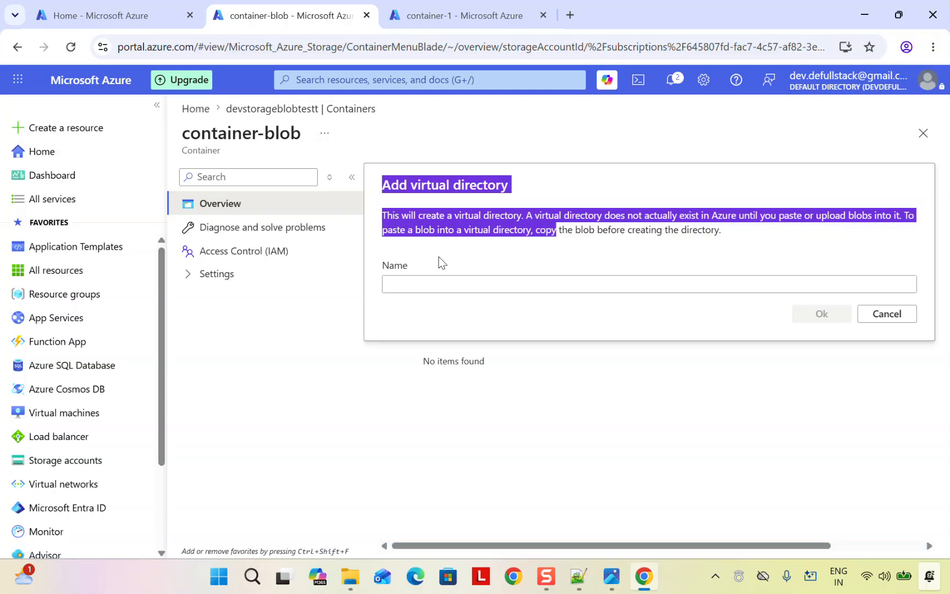
left_click(428, 284)
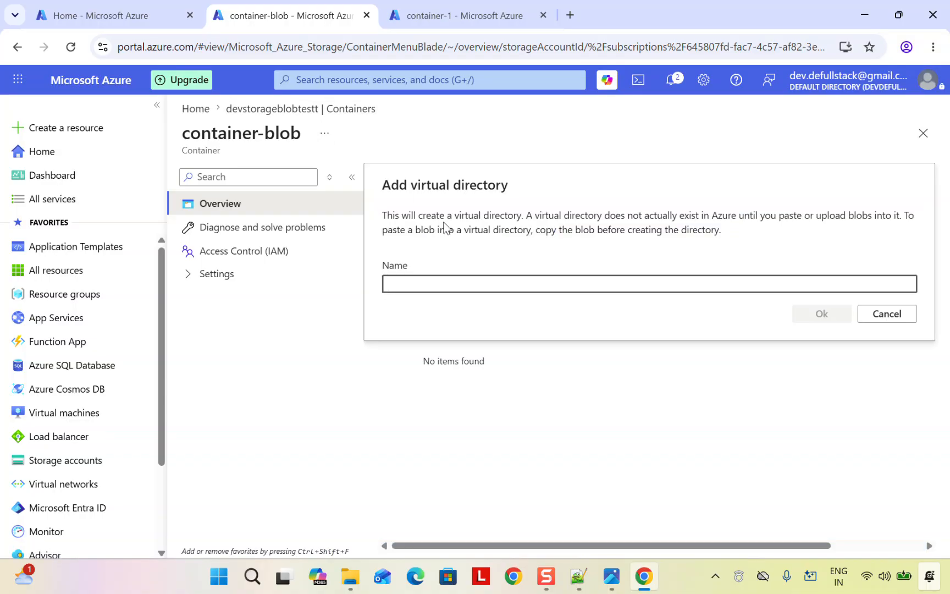
left_click_drag(534, 215, 922, 231)
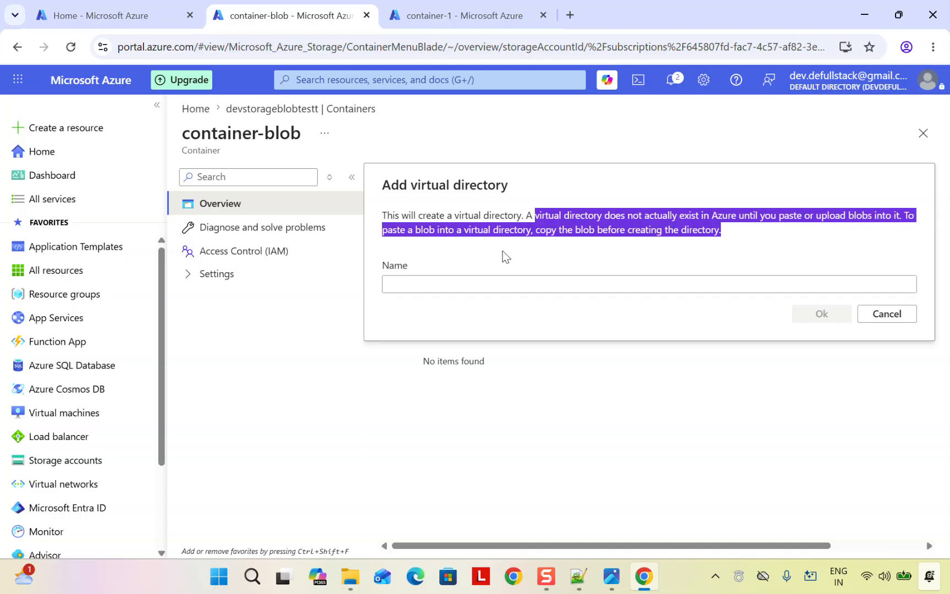
left_click(923, 133)
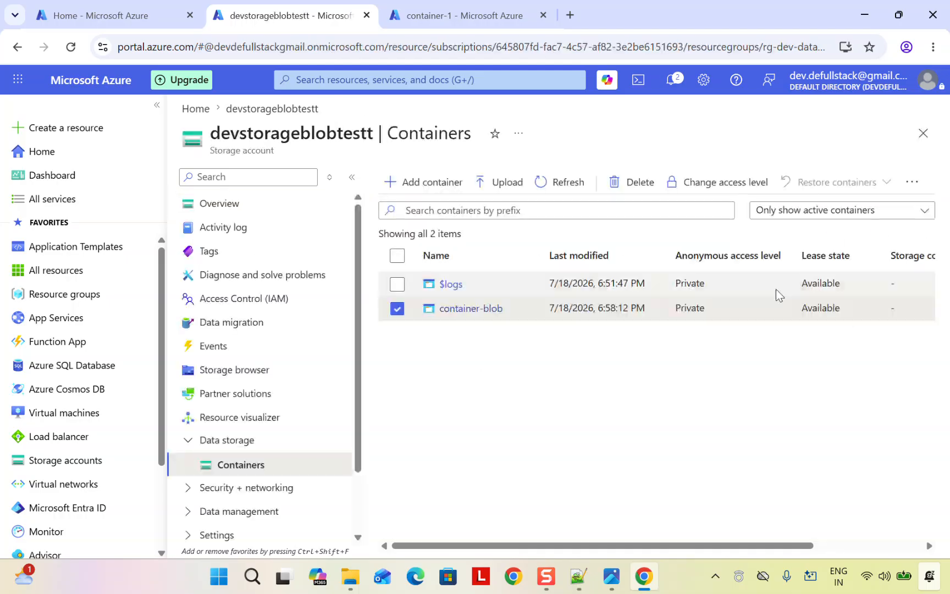
Step: Reopen container-blob and choose Customers_5_Records.csv, Orders_5_Records.csv and Products_5_Records.csv from the second project folder's Refer In Video subfolder for upload
left_click(461, 310)
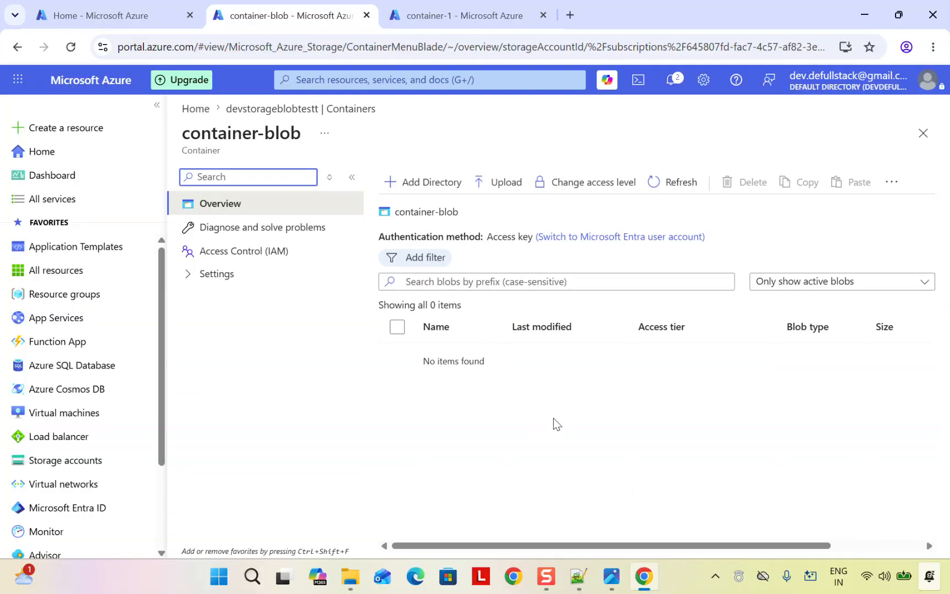
left_click(503, 187)
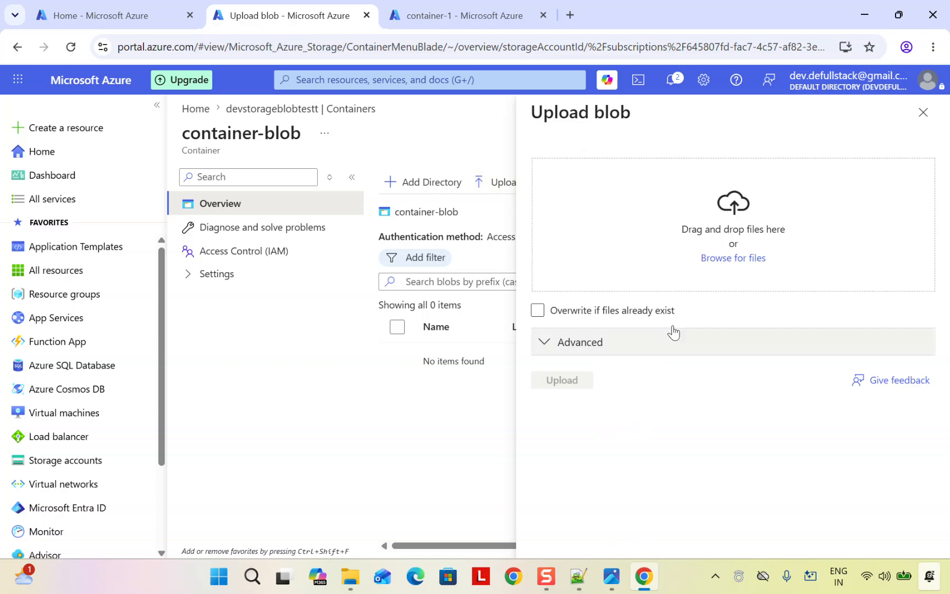
left_click(722, 261)
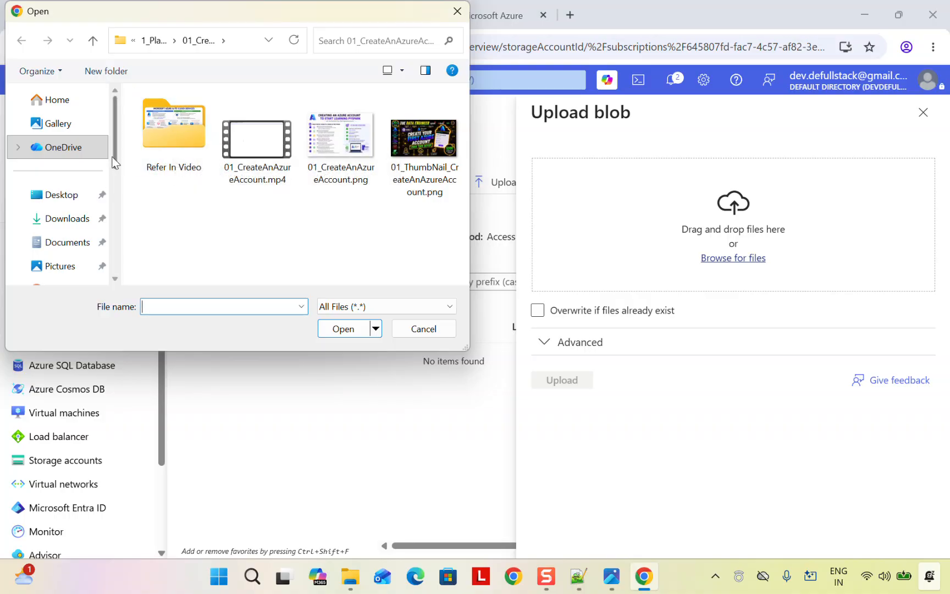
left_click(93, 40)
double_click(190, 144)
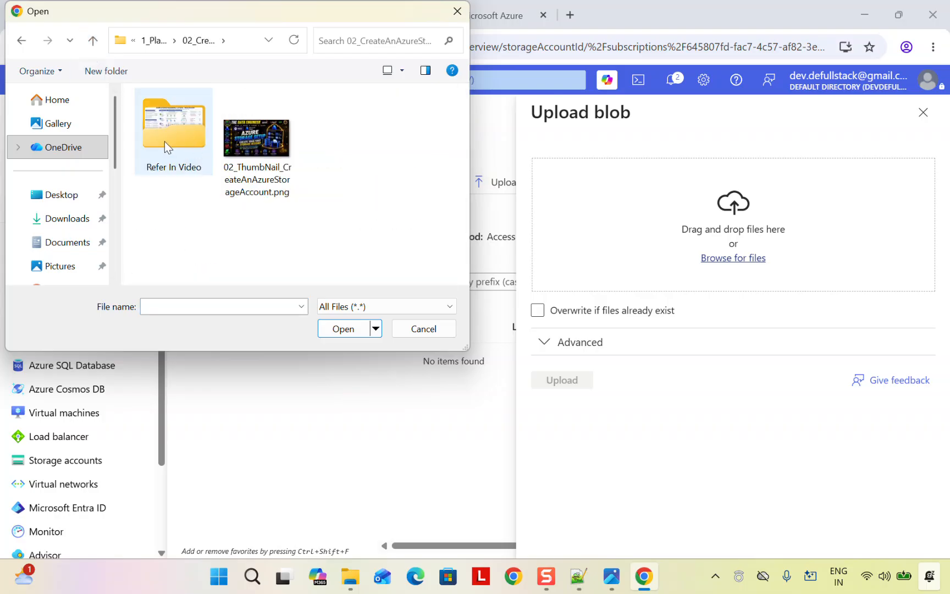
double_click(164, 135)
scroll(246, 204, "down", 2)
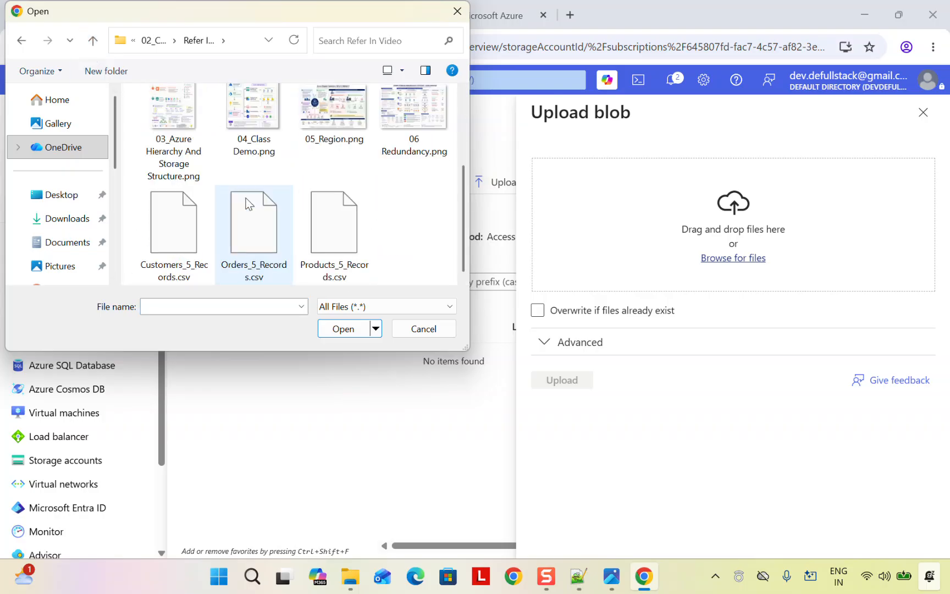
left_click(174, 234)
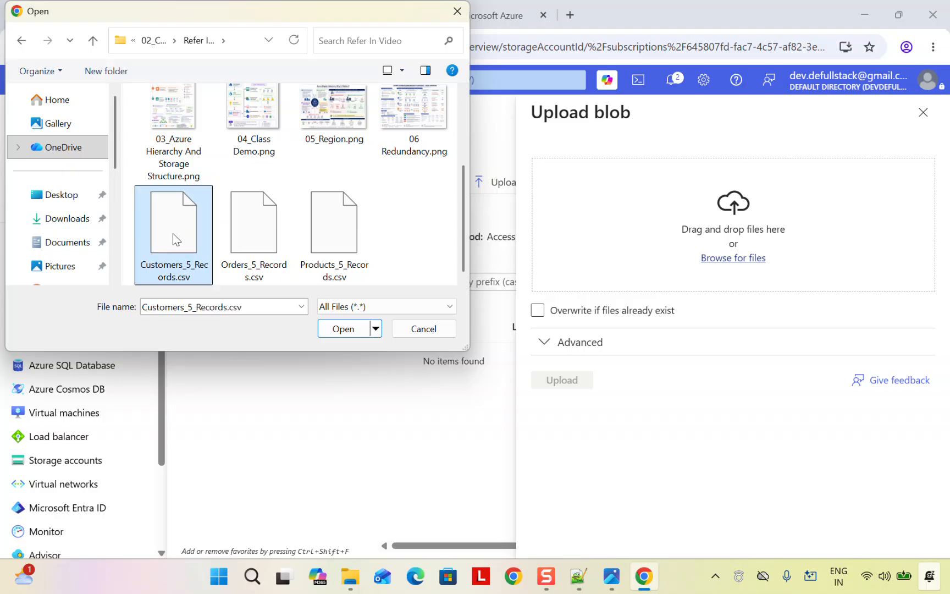
left_click(254, 233, "ctrl")
left_click(323, 237, "ctrl")
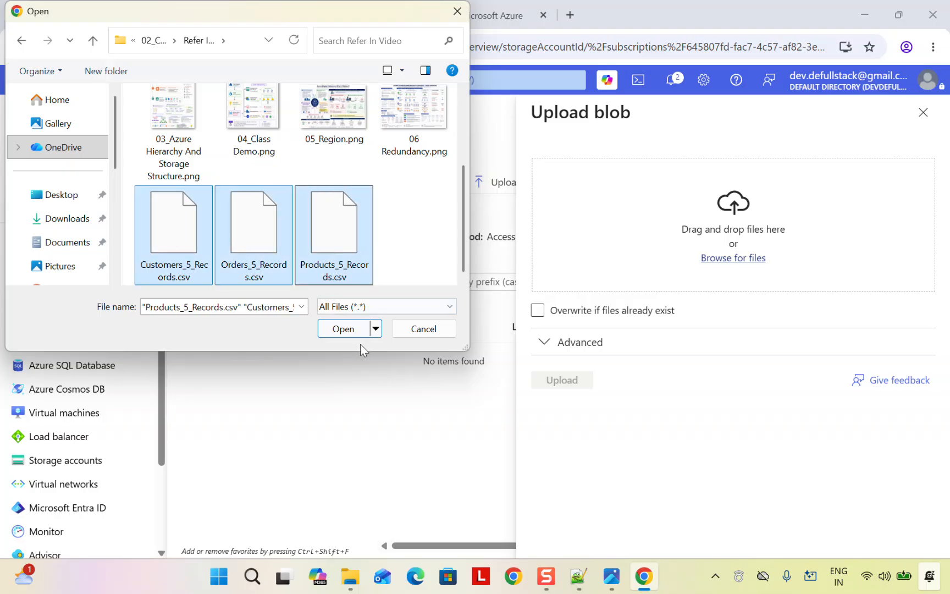
left_click(342, 329)
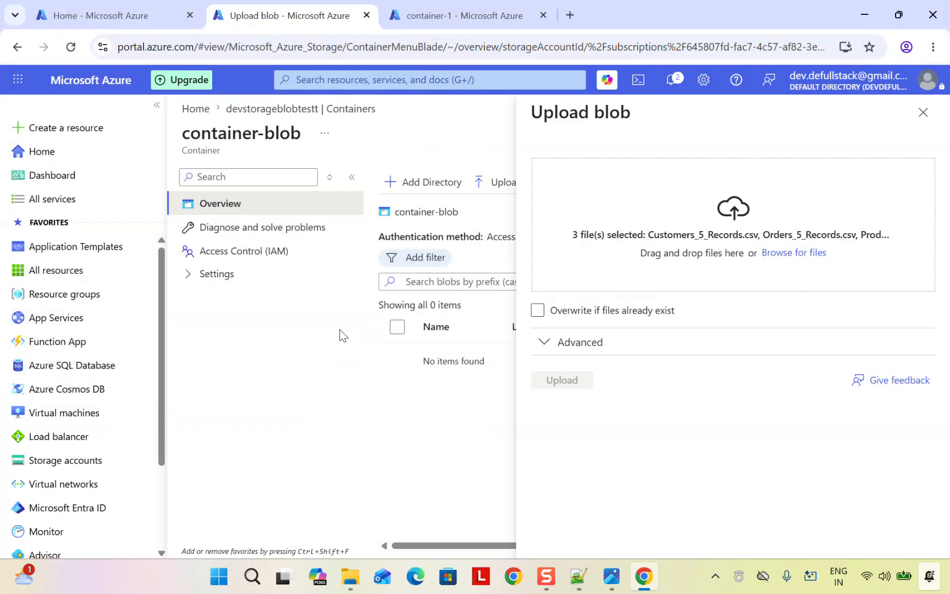
Step: Upload the three selected CSV files to container-blob and widen the Name column to fit the full file names
left_click(537, 311)
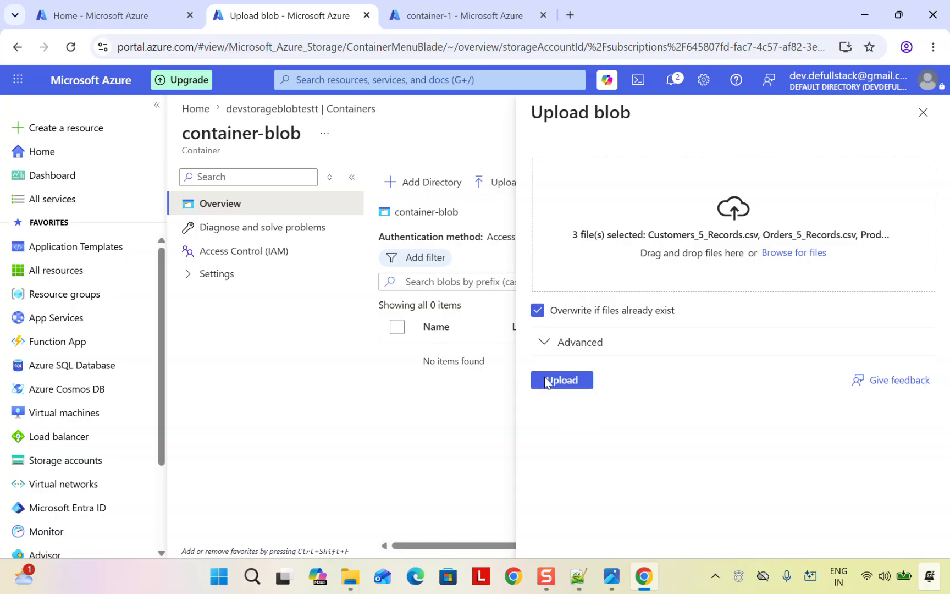
left_click(537, 310)
left_click(560, 387)
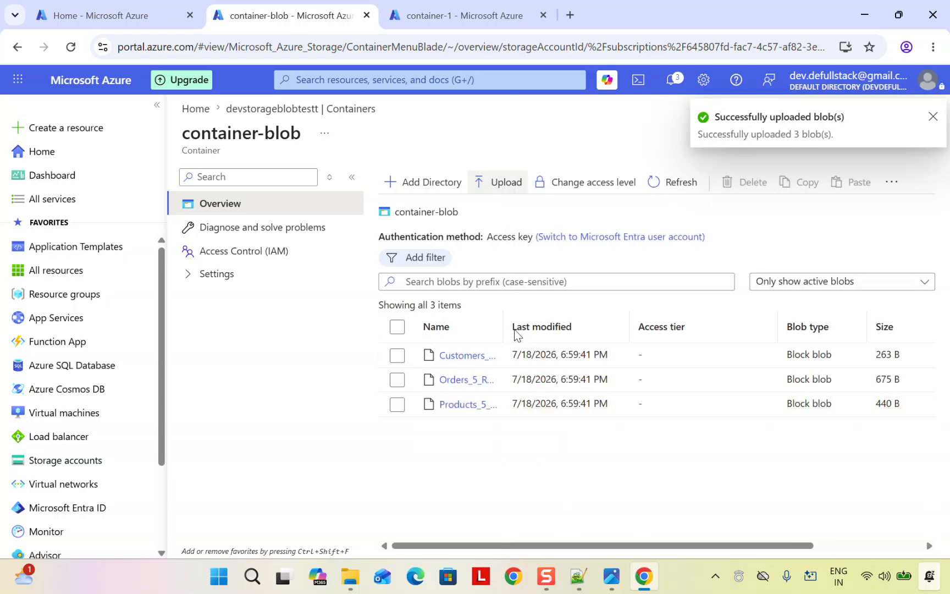
left_click_drag(502, 314, 621, 314)
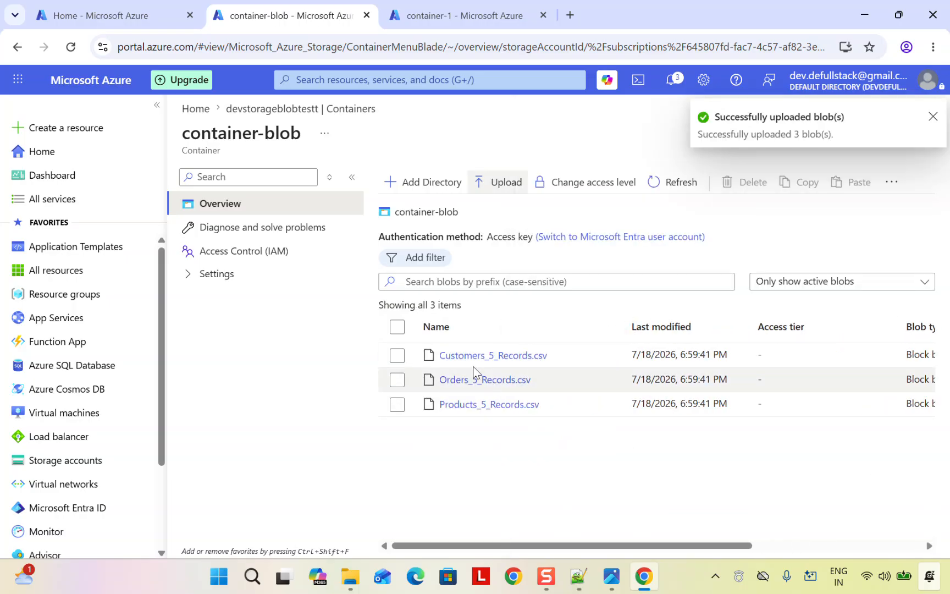
Step: View the contents of Customers_5_Records.csv and Orders_5_Records.csv in the blob editor, closing the customers file before opening the orders file
left_click(462, 356)
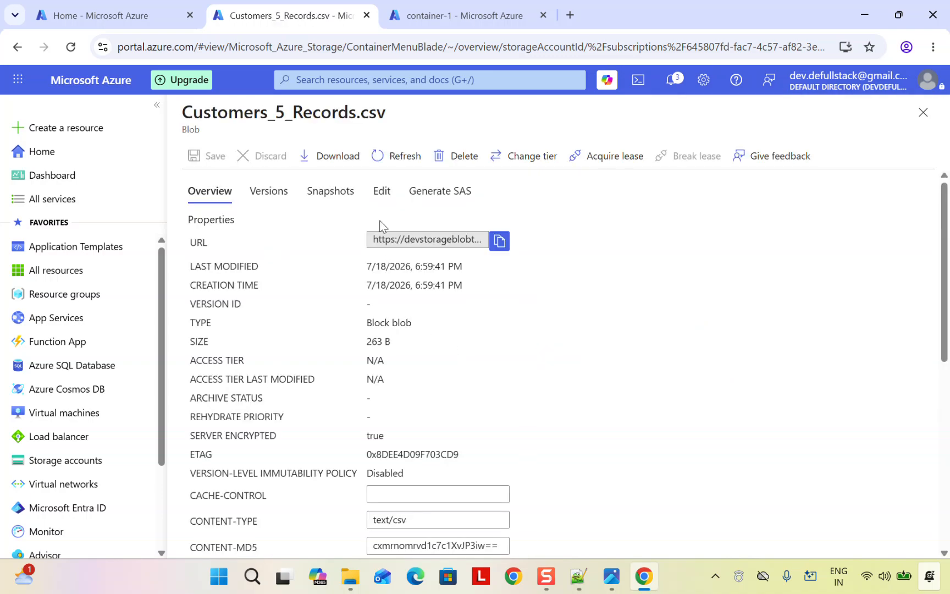
left_click(382, 192)
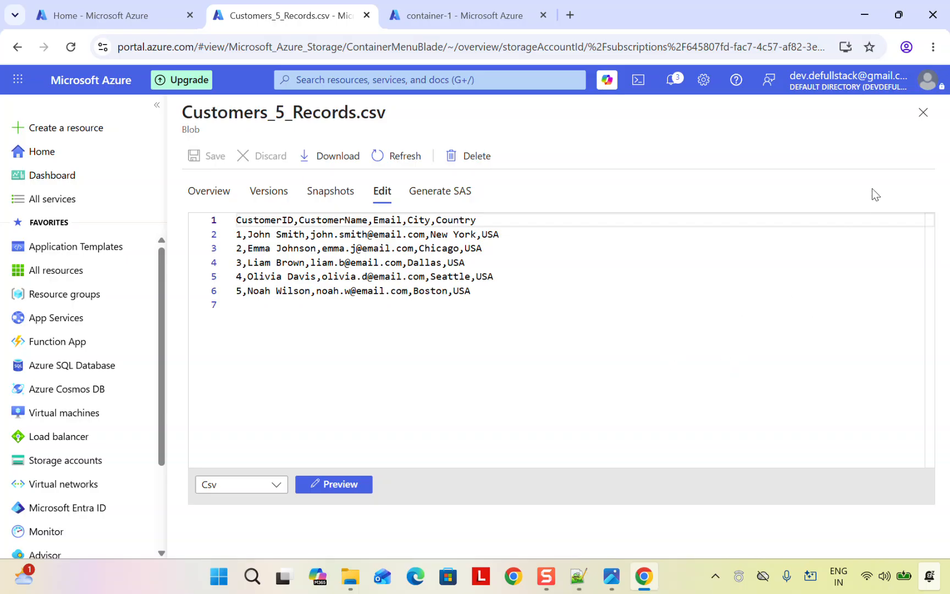
left_click(923, 113)
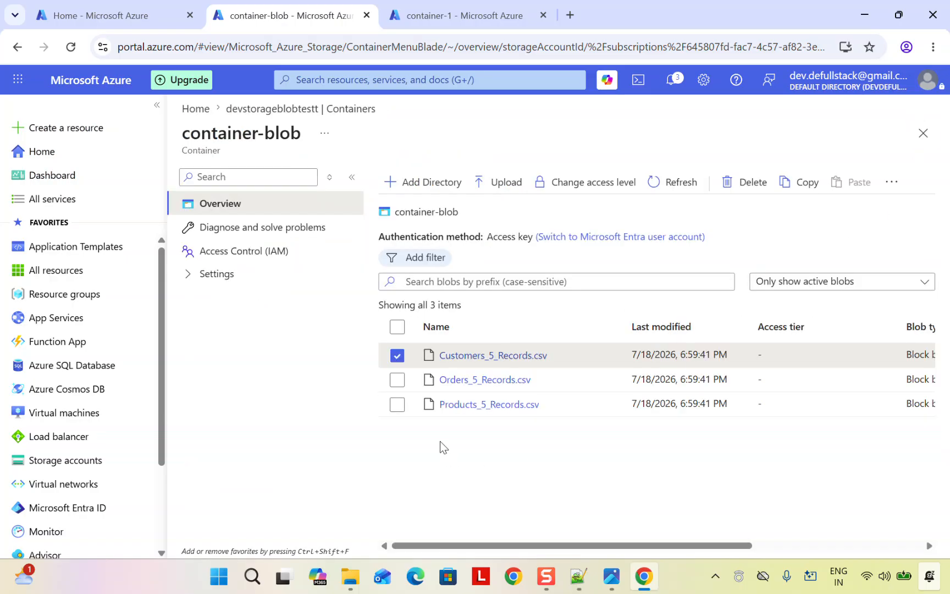
left_click(467, 379)
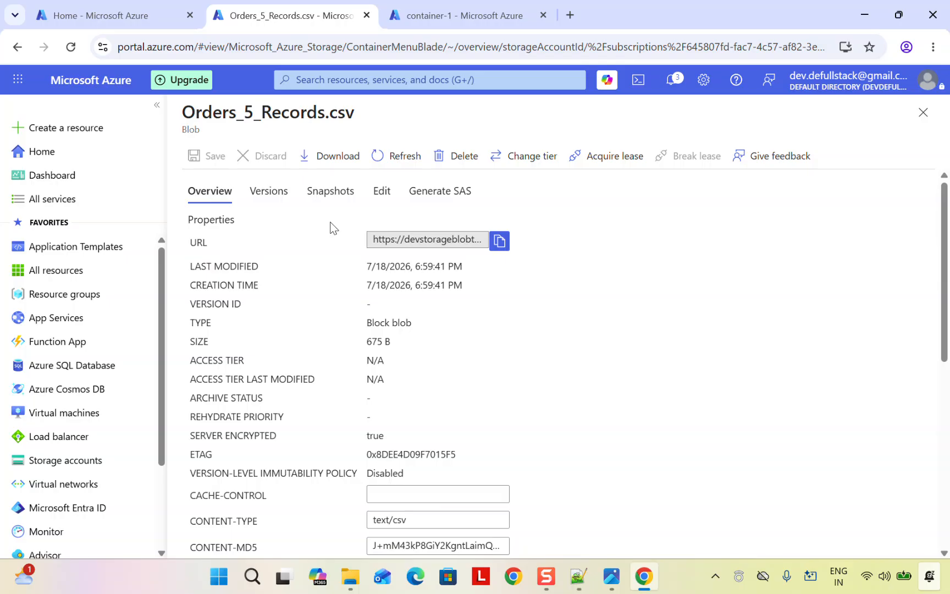
left_click(382, 192)
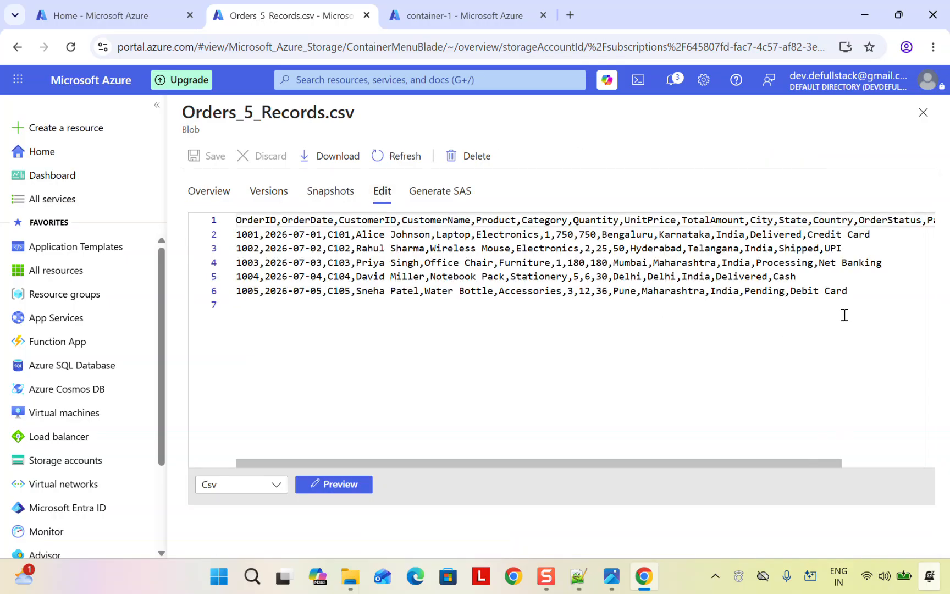
Step: Finish reviewing the orders file, view the contents of Products_5_Records.csv in the blob editor, and close it
left_click_drag(848, 290, 224, 226)
left_click(923, 112)
left_click(468, 404)
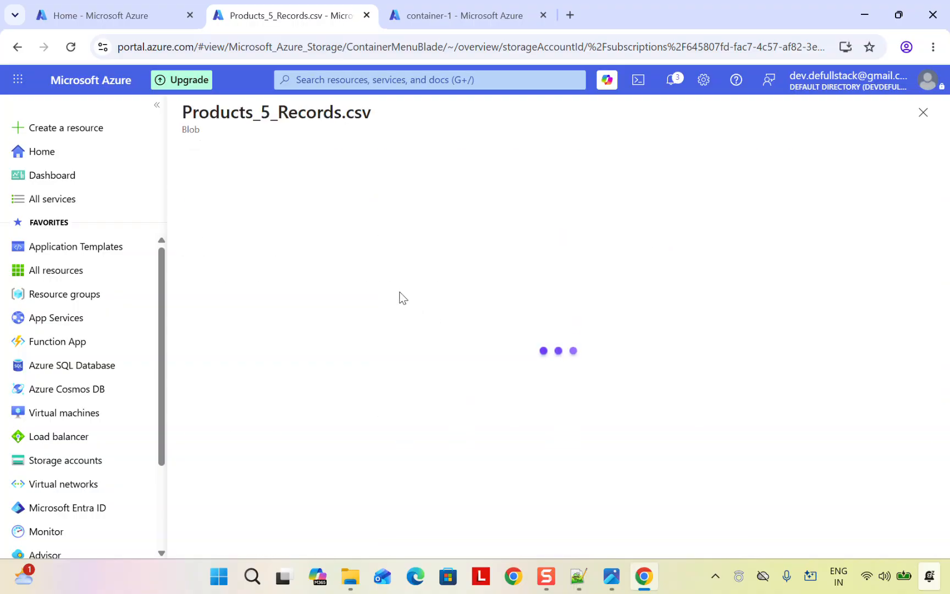
left_click(382, 191)
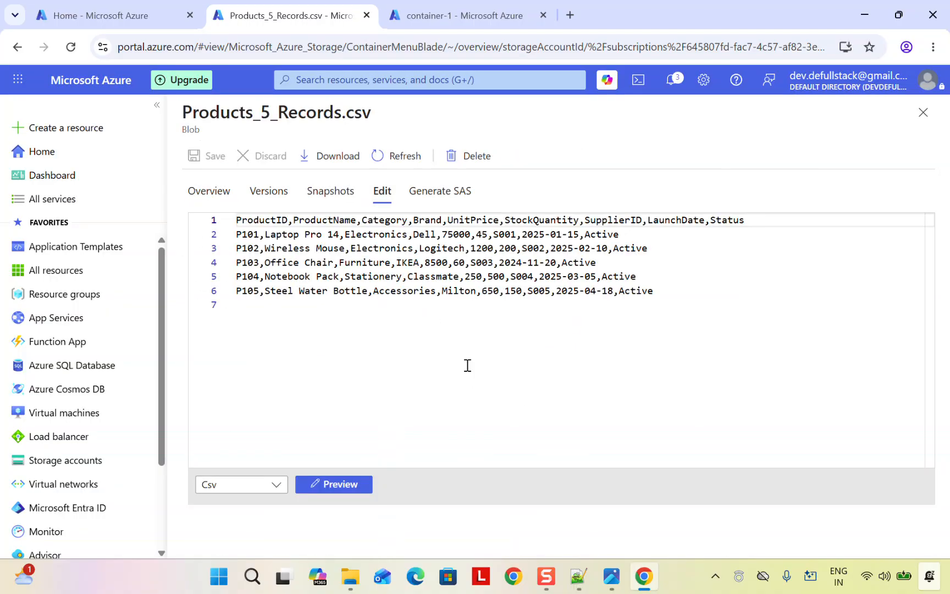
left_click(923, 112)
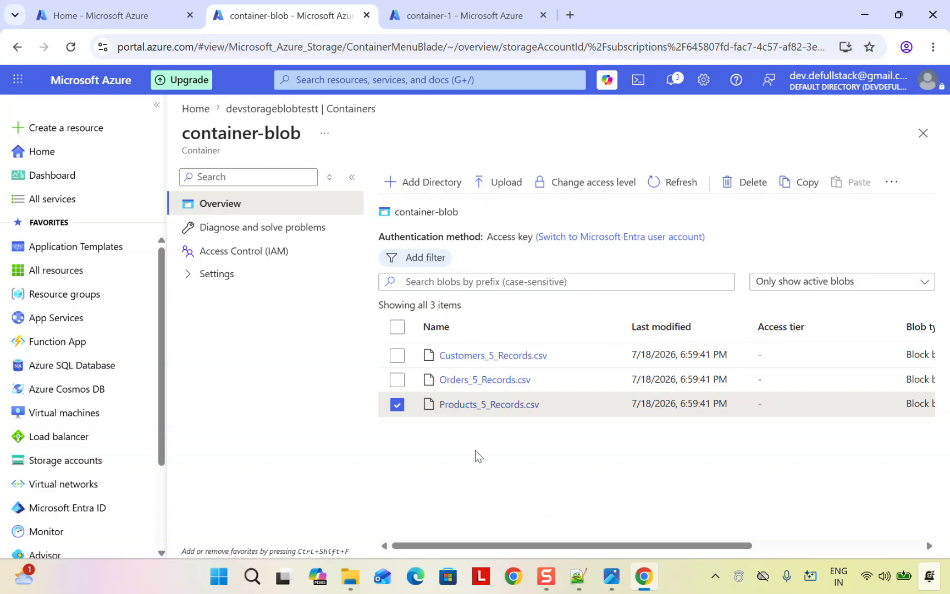
Step: Switch to container-1 of the devstorageadls account and add a directory named Directory-1 at its root
left_click(459, 21)
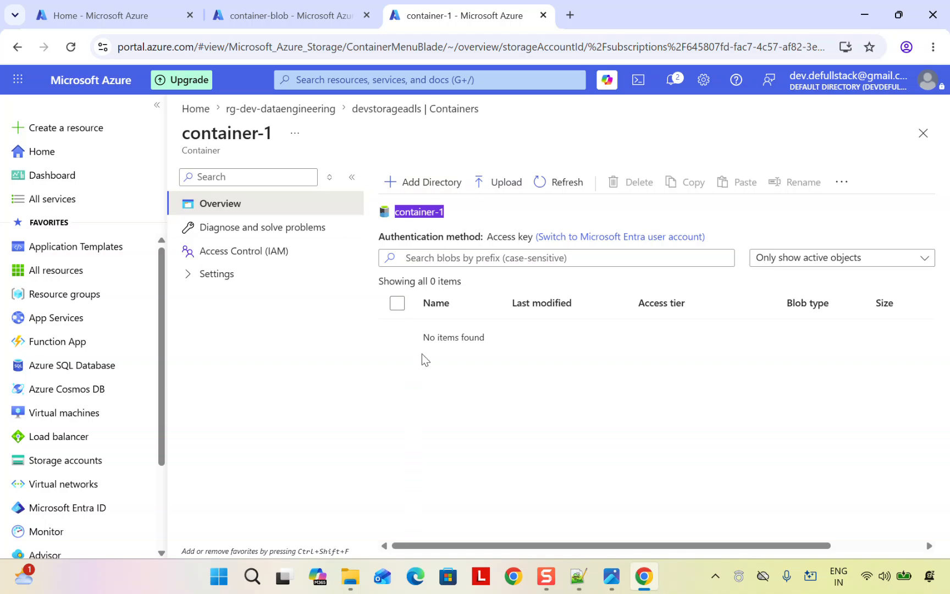
left_click(463, 396)
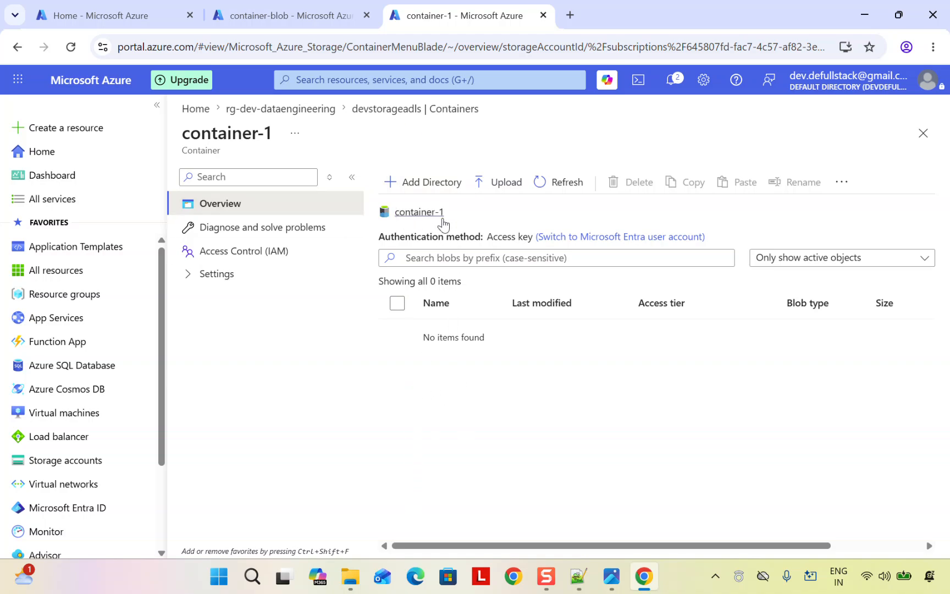
left_click(419, 216)
left_click(423, 186)
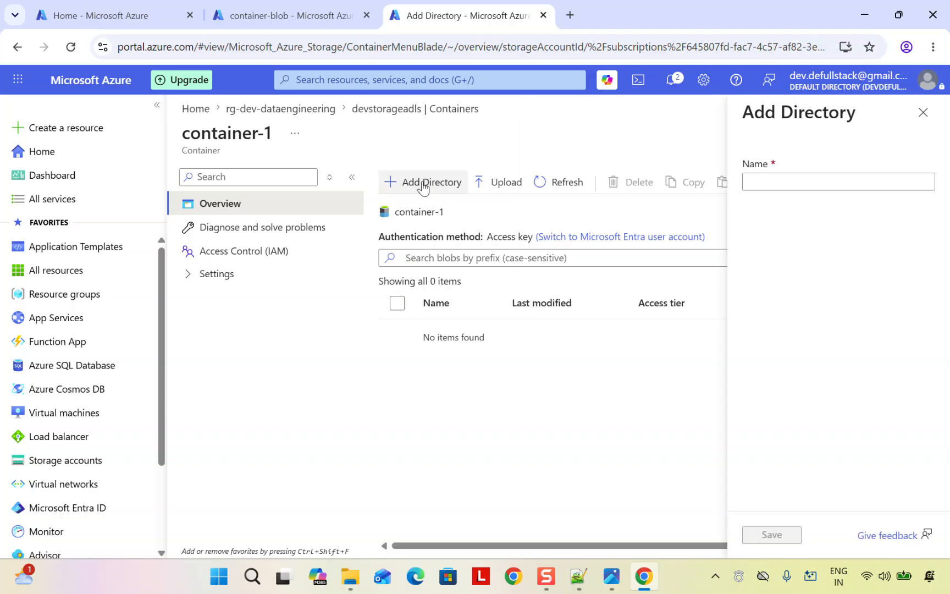
left_click(774, 183)
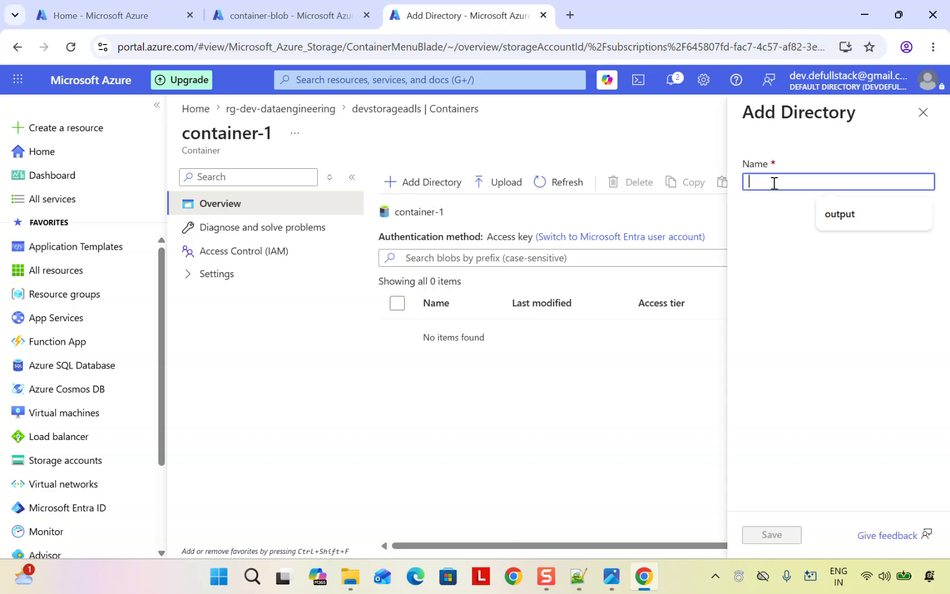
type("Directory-1")
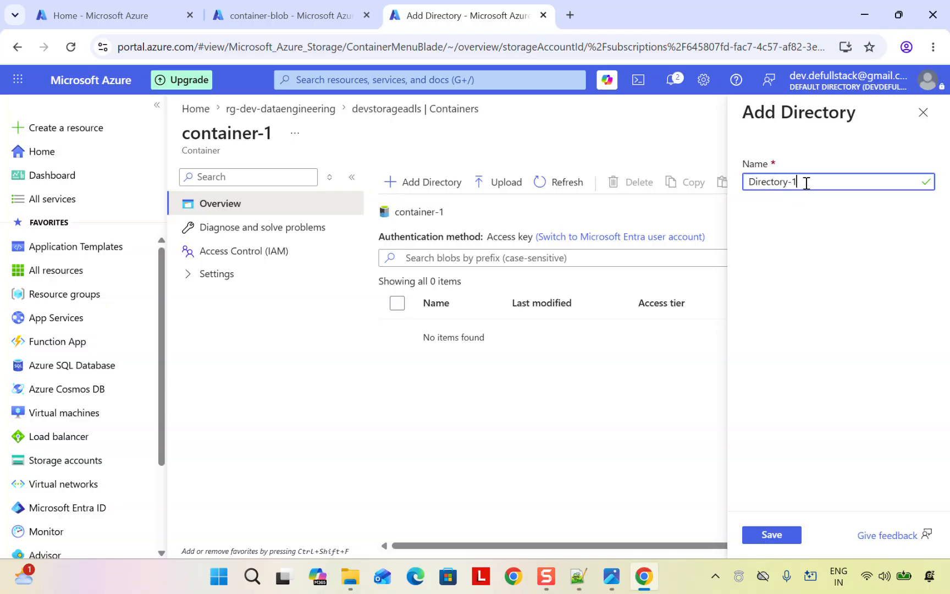
left_click_drag(805, 183, 719, 186)
key("ctrl+c")
left_click(773, 536)
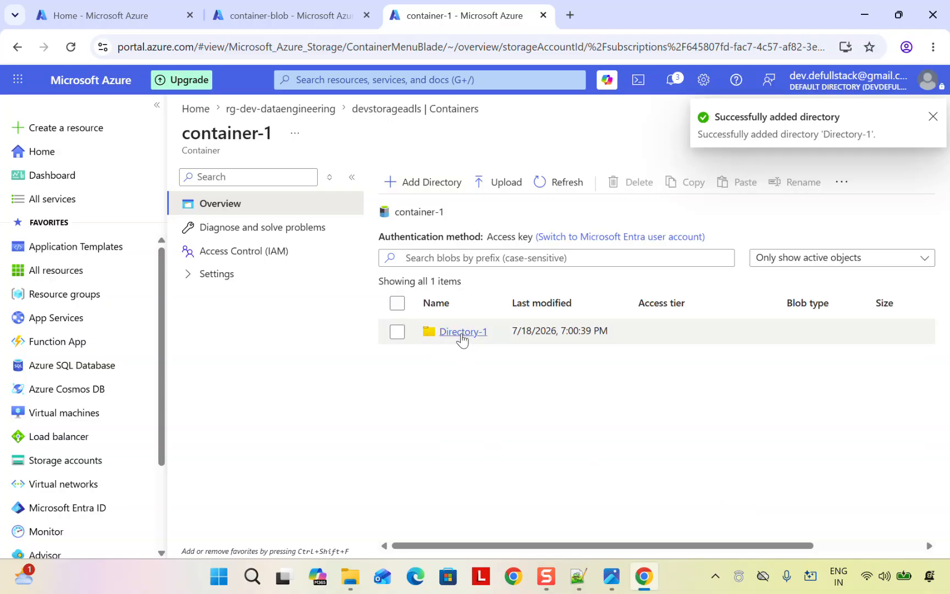
Step: Open Directory-1 and add a subdirectory named Directory-2 inside it
left_click(460, 332)
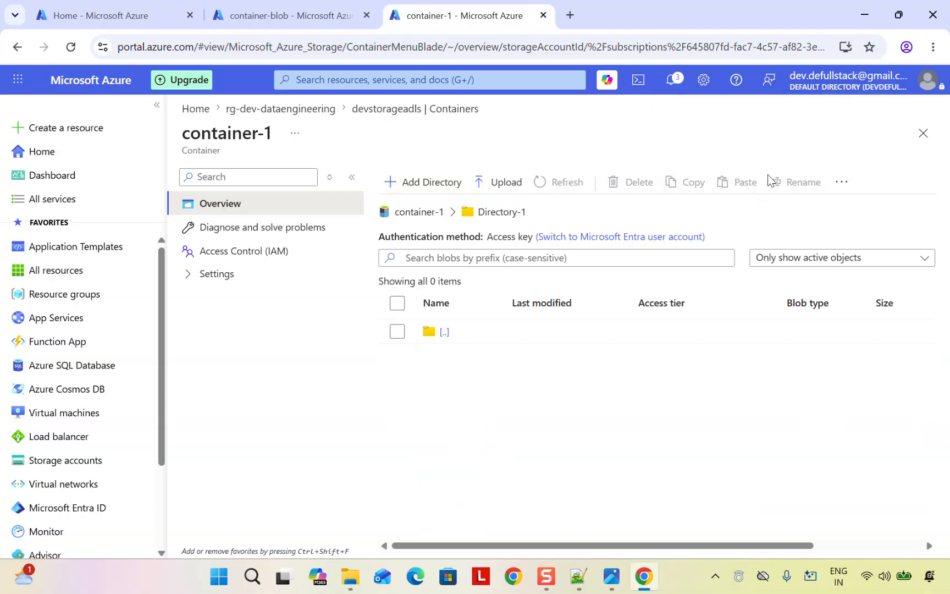
left_click(431, 183)
key("ctrl+v")
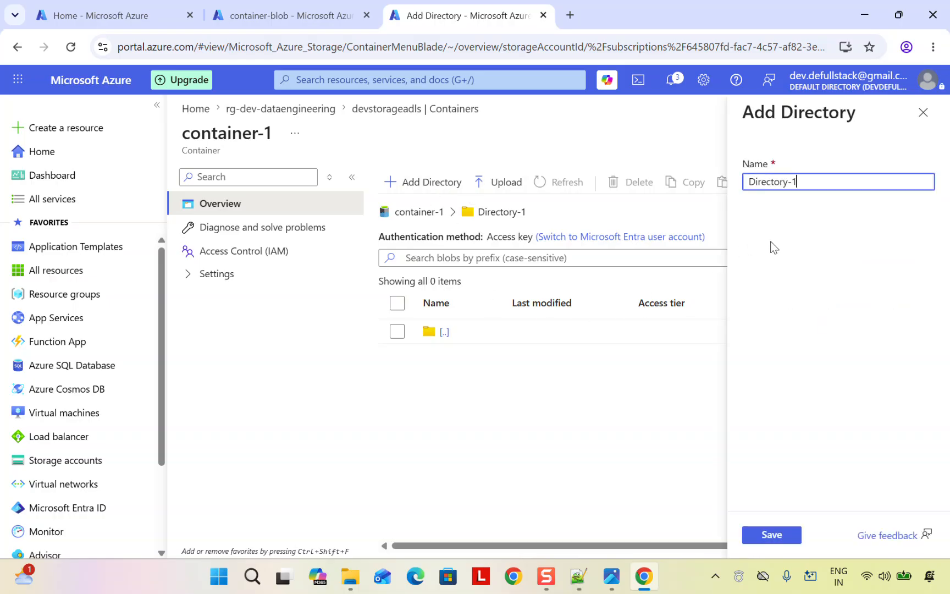
key("BackSpace")
key("BackSpace")
type("-2")
left_click(773, 536)
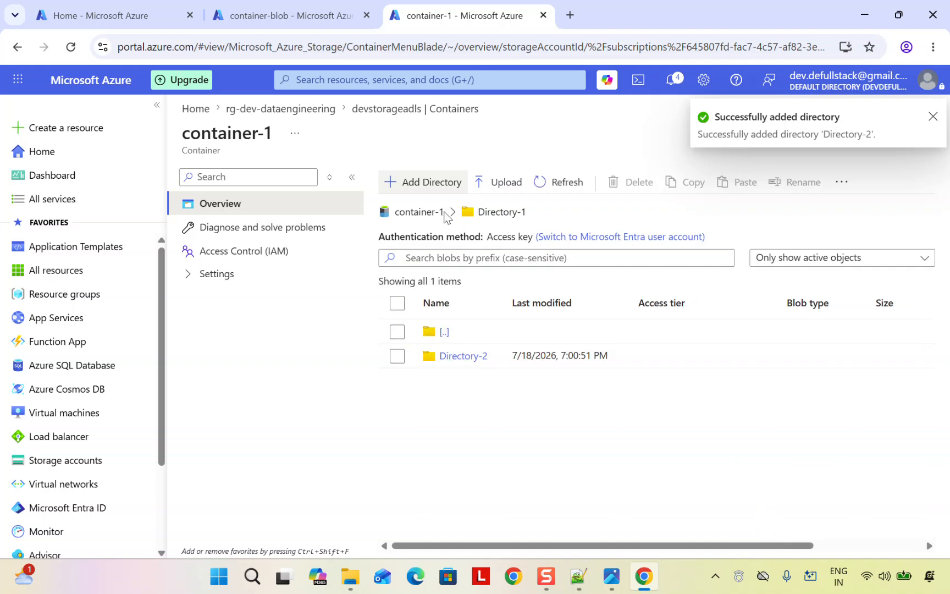
Step: Add a subdirectory named Directory-3 inside Directory-2 and open it
left_click(429, 187)
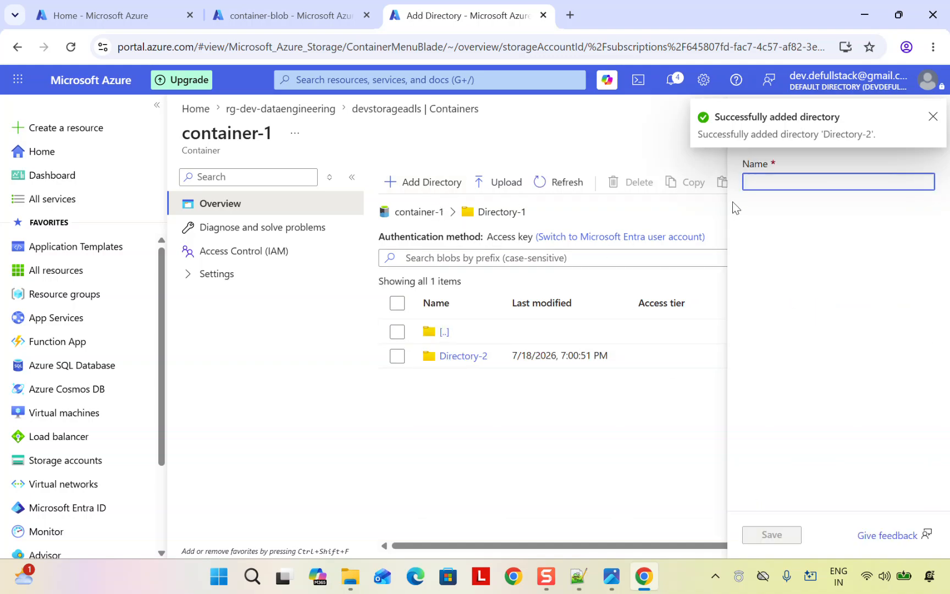
left_click(462, 356)
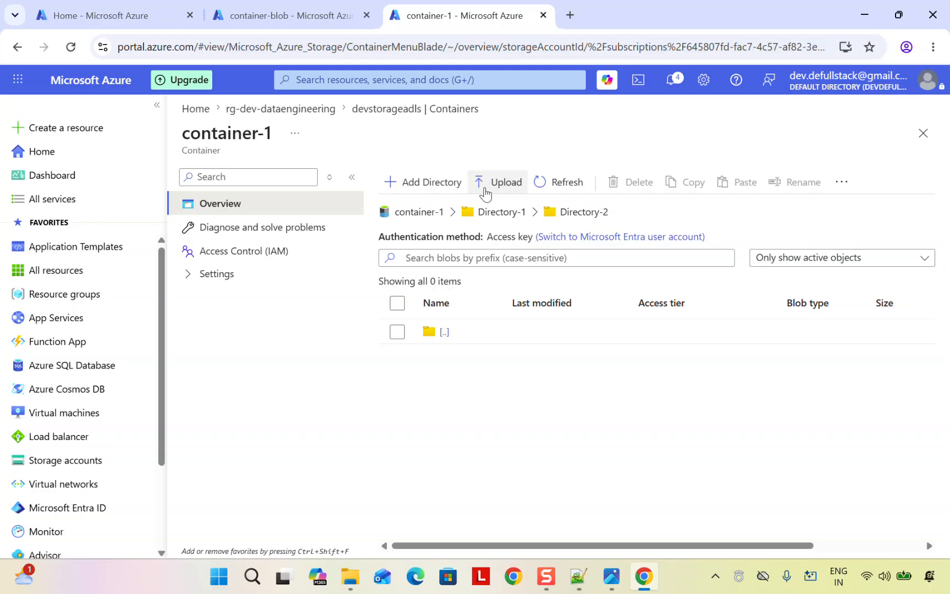
left_click(428, 184)
type("Directory-1")
key("BackSpace")
key("BackSpace")
type("-3")
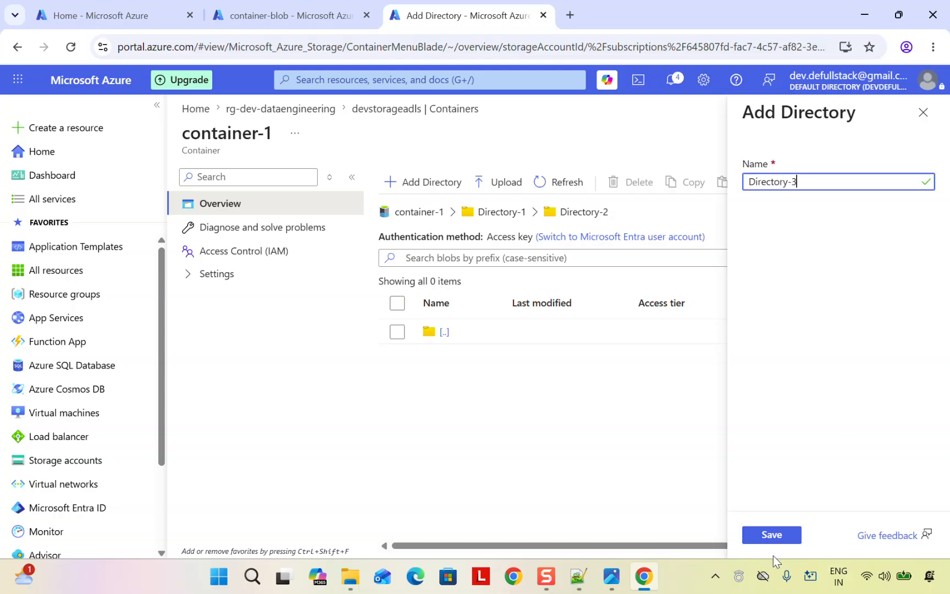
left_click(772, 535)
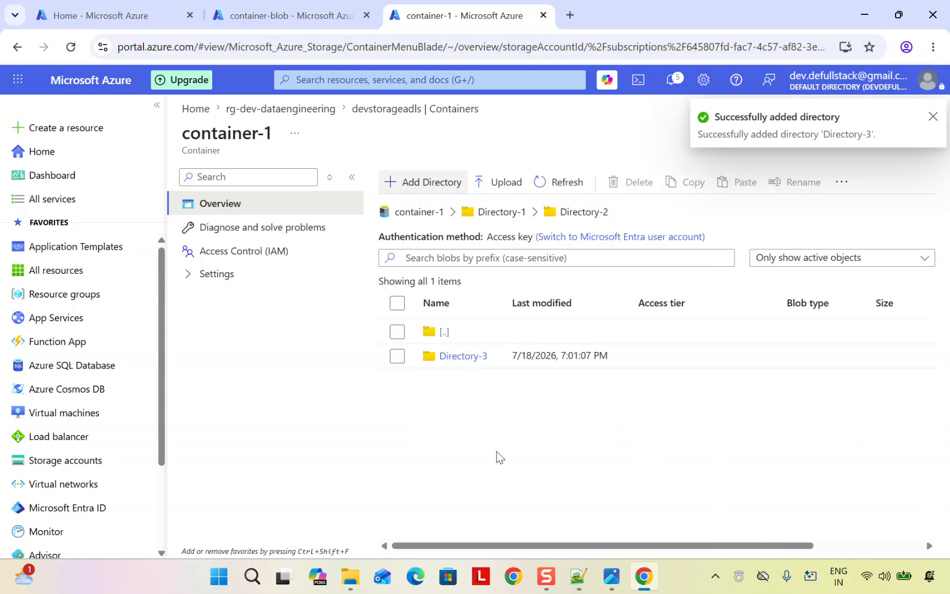
left_click(461, 357)
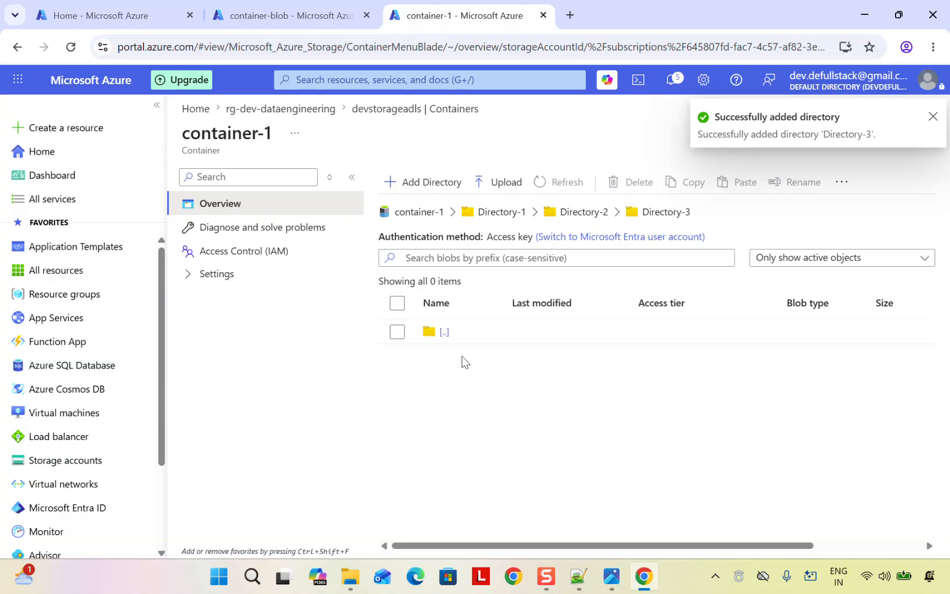
Step: Return to Directory-1 and upload Customers_5_Records.csv from the Refer In Video folder into it
left_click(491, 216)
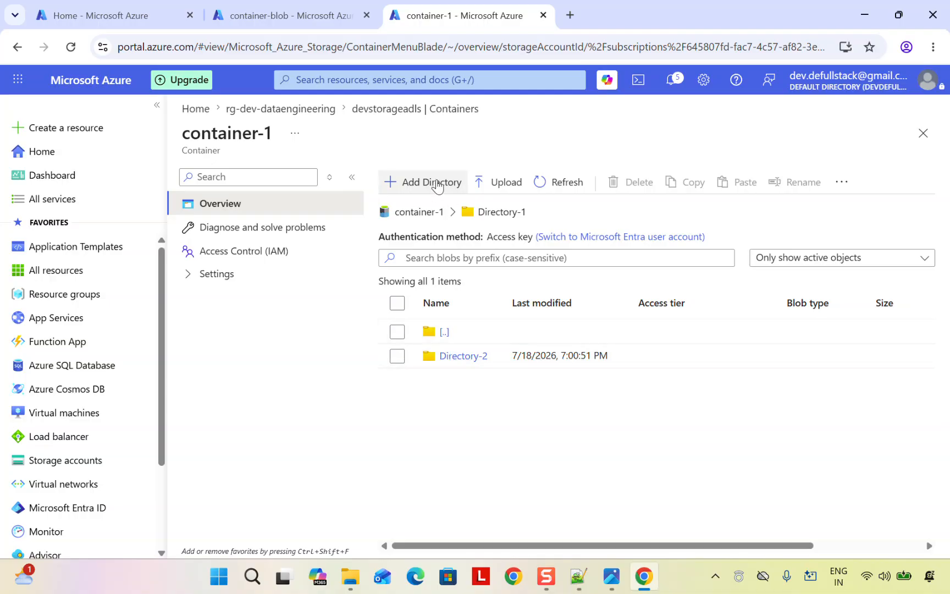
left_click(487, 187)
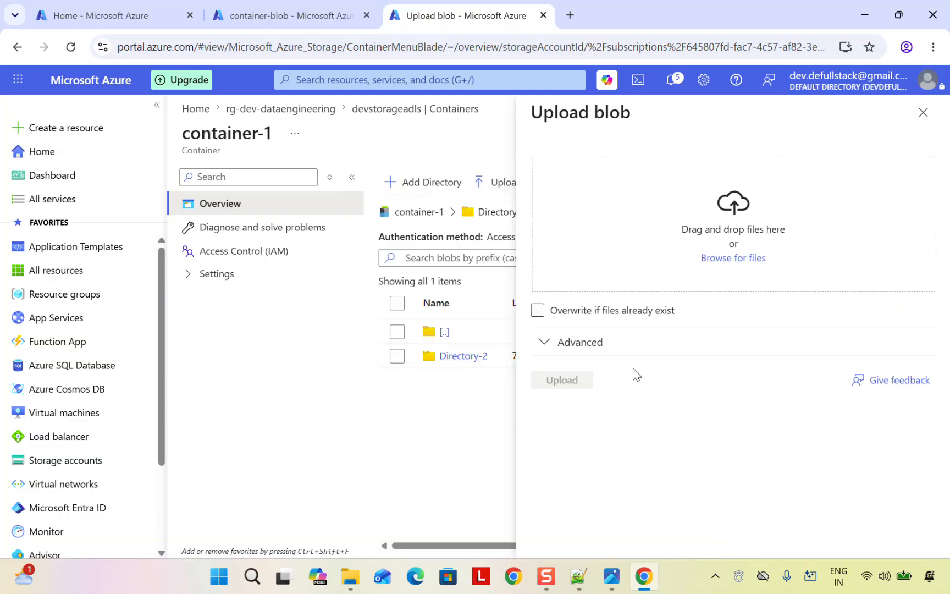
left_click(733, 260)
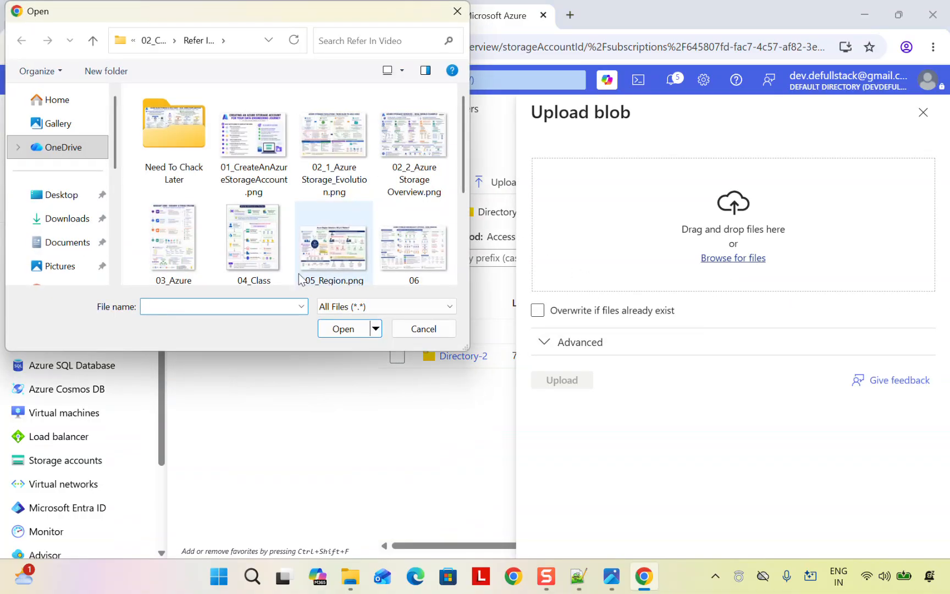
left_click(93, 40)
double_click(176, 140)
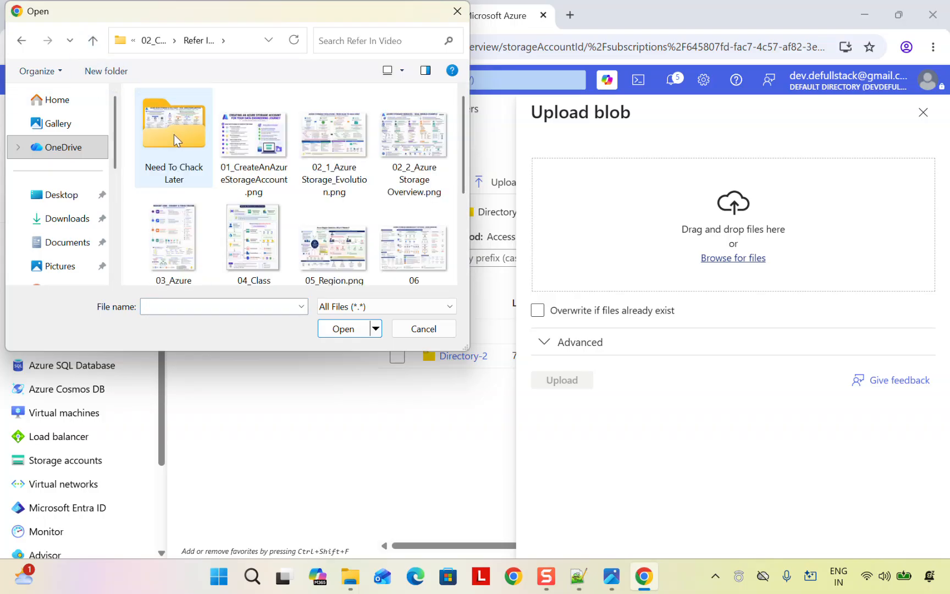
left_click(92, 40)
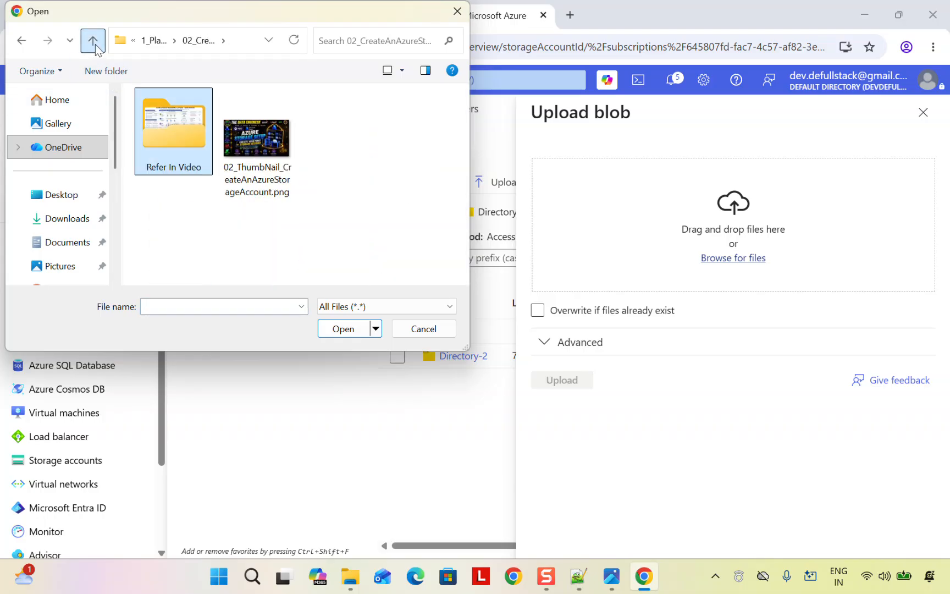
double_click(177, 145)
scroll(250, 189, "down", 2)
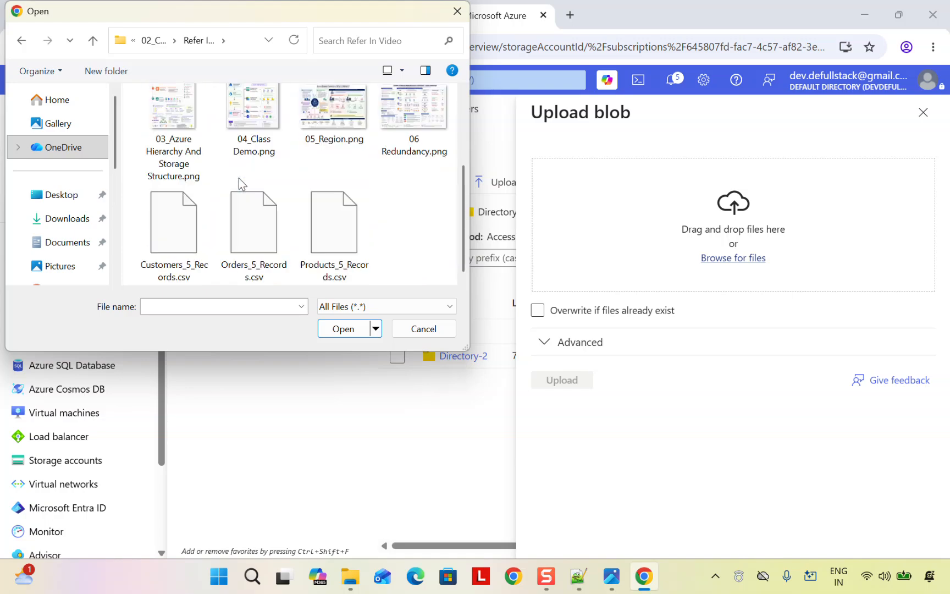
left_click(164, 242)
left_click(341, 329)
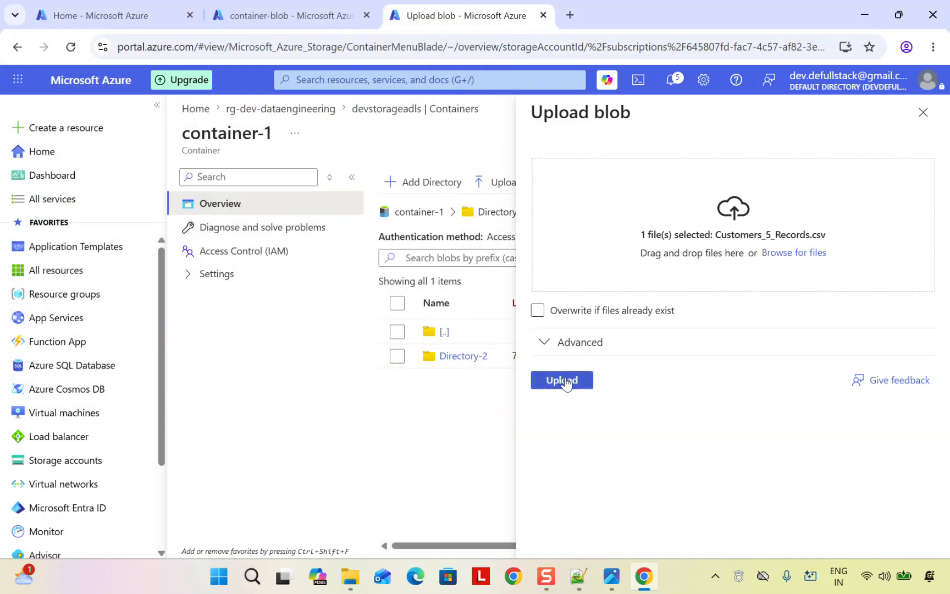
left_click(564, 383)
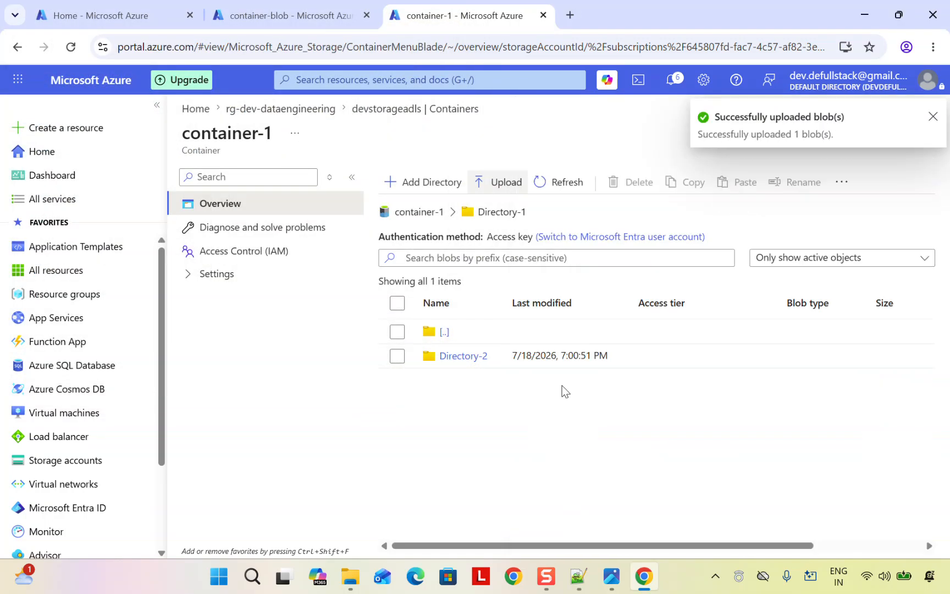
Step: Open Directory-2 and upload Orders_5_Records.csv from the Refer In Video folder into it
left_click(458, 357)
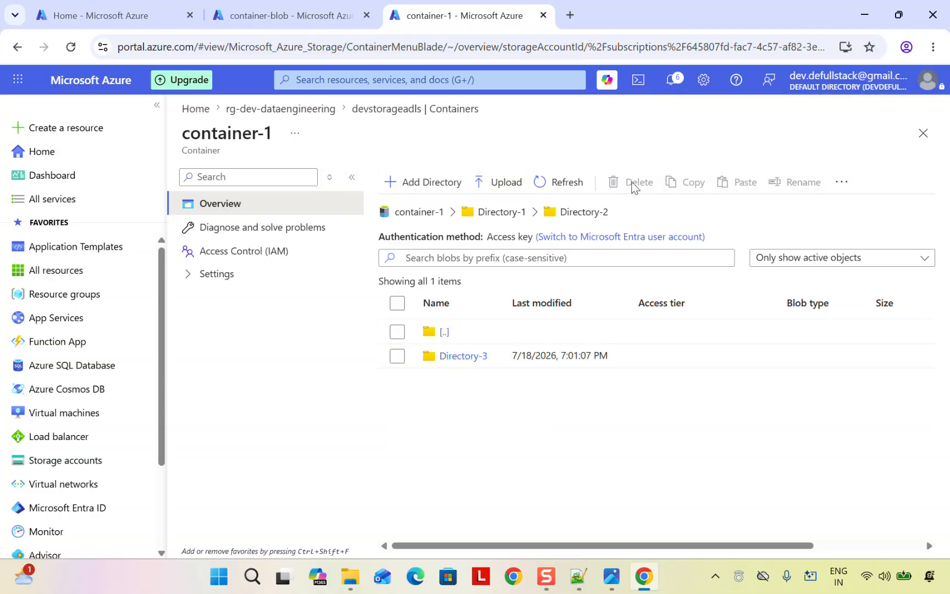
left_click(500, 182)
left_click(629, 315)
left_click(635, 308)
left_click(681, 310)
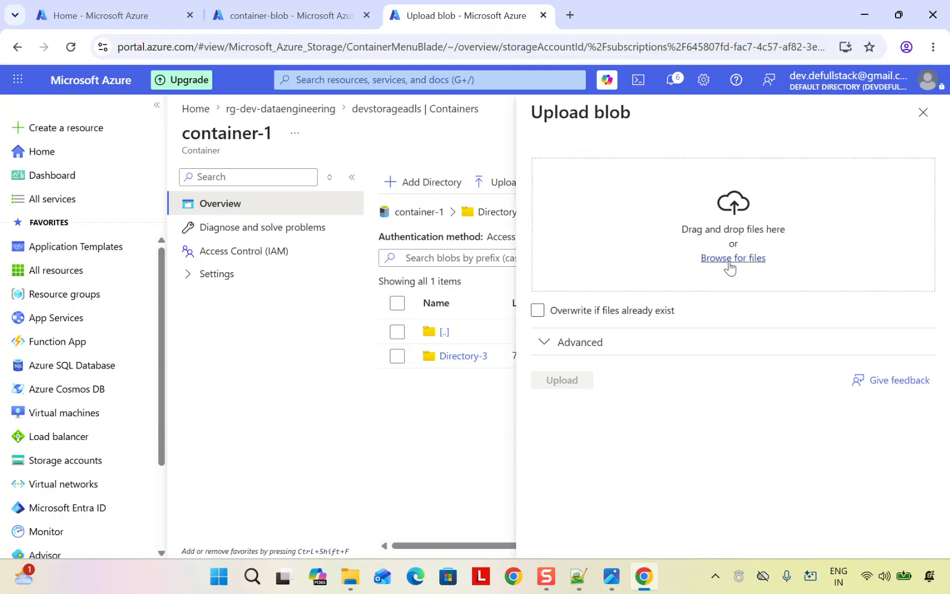
left_click(733, 258)
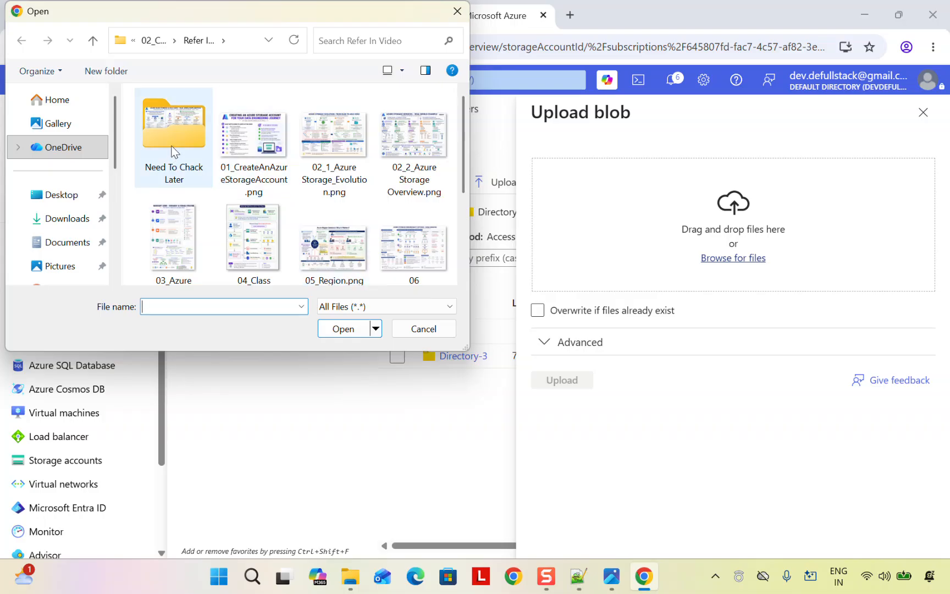
scroll(252, 220, "down", 3)
left_click(259, 246)
left_click(342, 327)
left_click(561, 381)
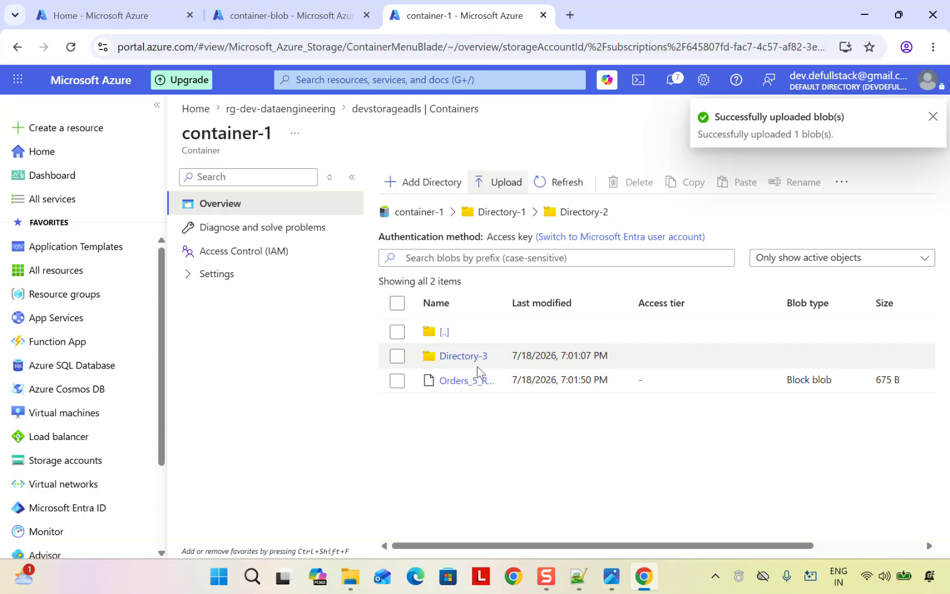
Step: Open Directory-3 and upload Products_5_Records.csv from the Refer In Video folder into it
left_click(462, 358)
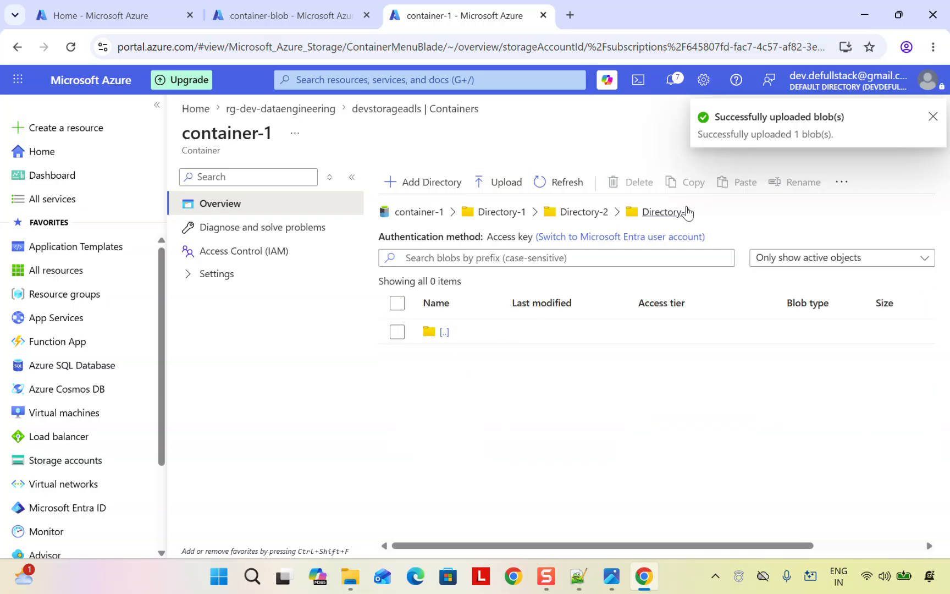
left_click(503, 183)
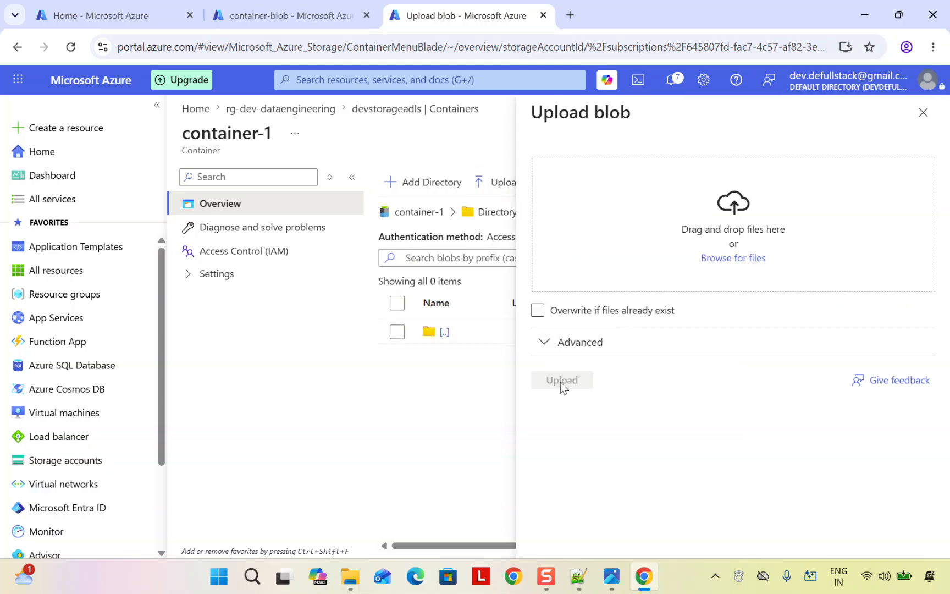
left_click(719, 258)
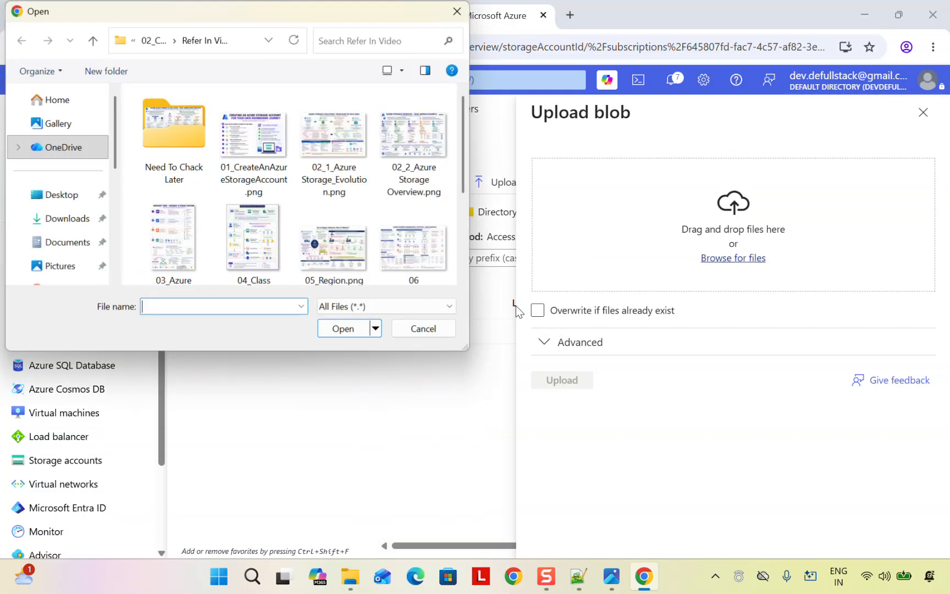
scroll(333, 237, "down", 3)
left_click(334, 234)
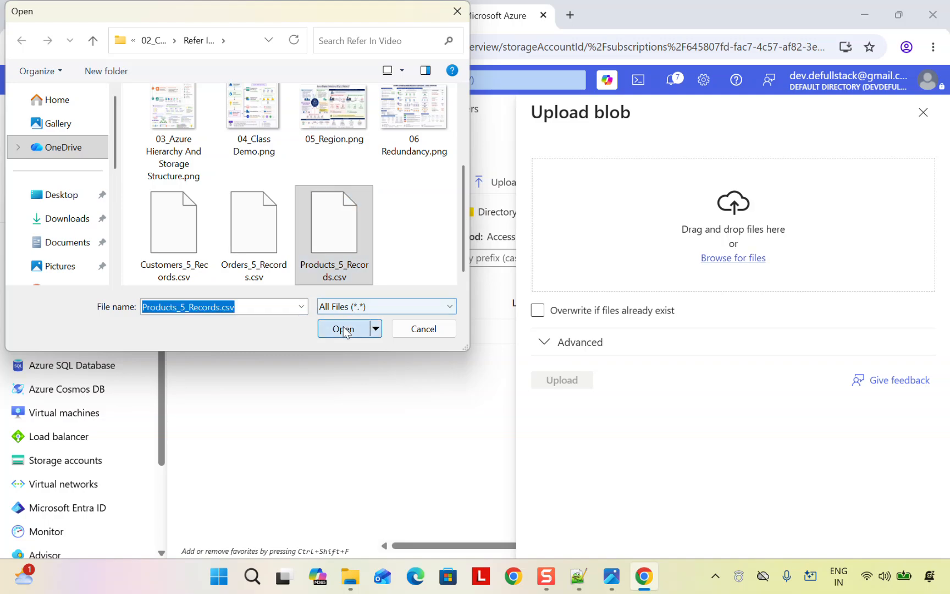
left_click(343, 329)
left_click(562, 382)
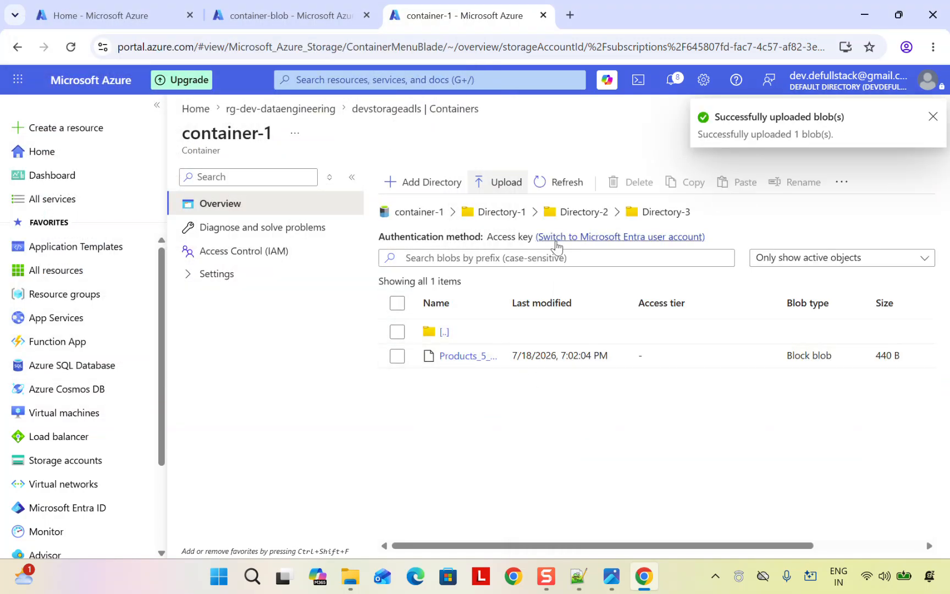
Step: Go back to Directory-1, view the contents of Customers_5_Records.csv in the editor, and close the file
left_click(482, 214)
left_click(465, 385)
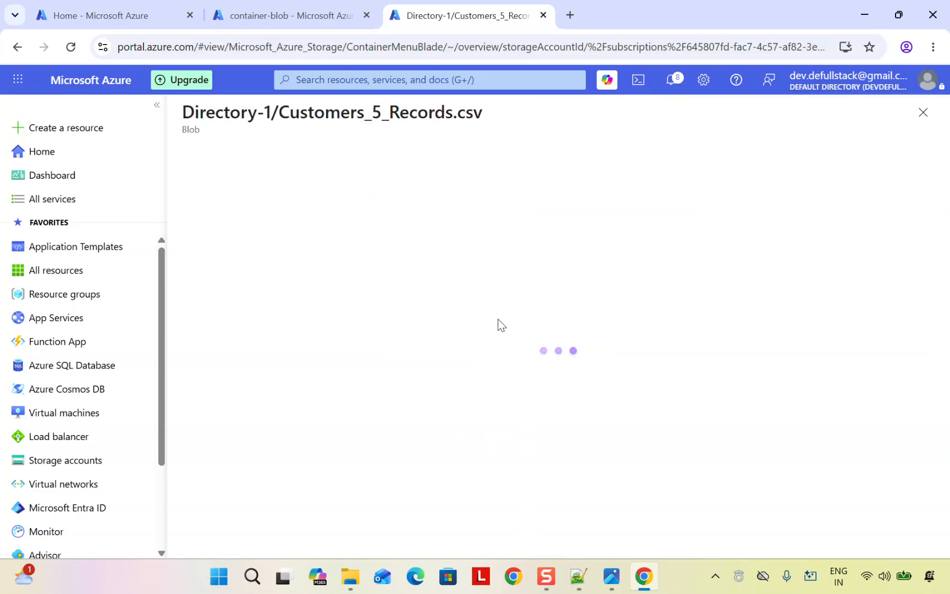
left_click(314, 201)
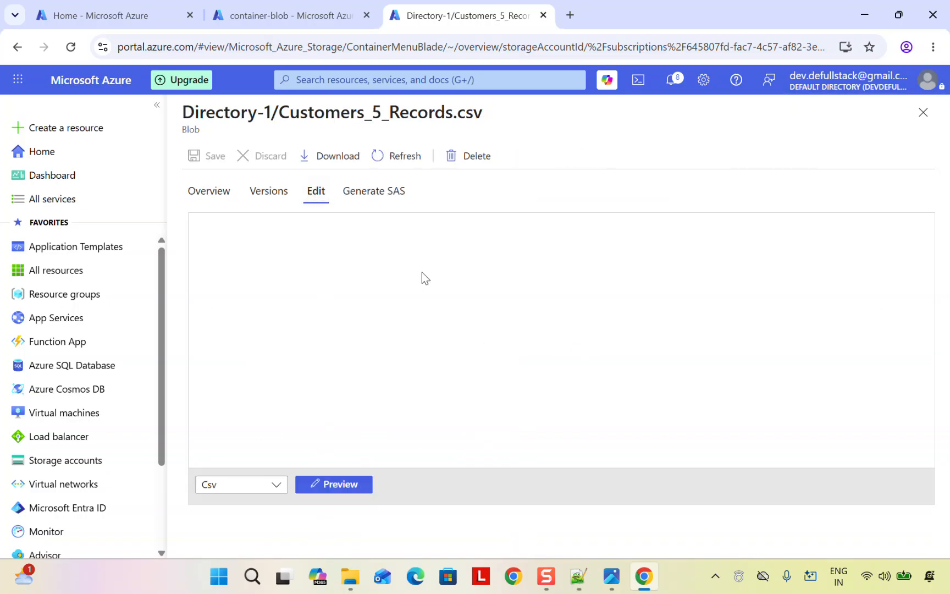
left_click_drag(492, 291, 234, 221)
left_click(548, 302)
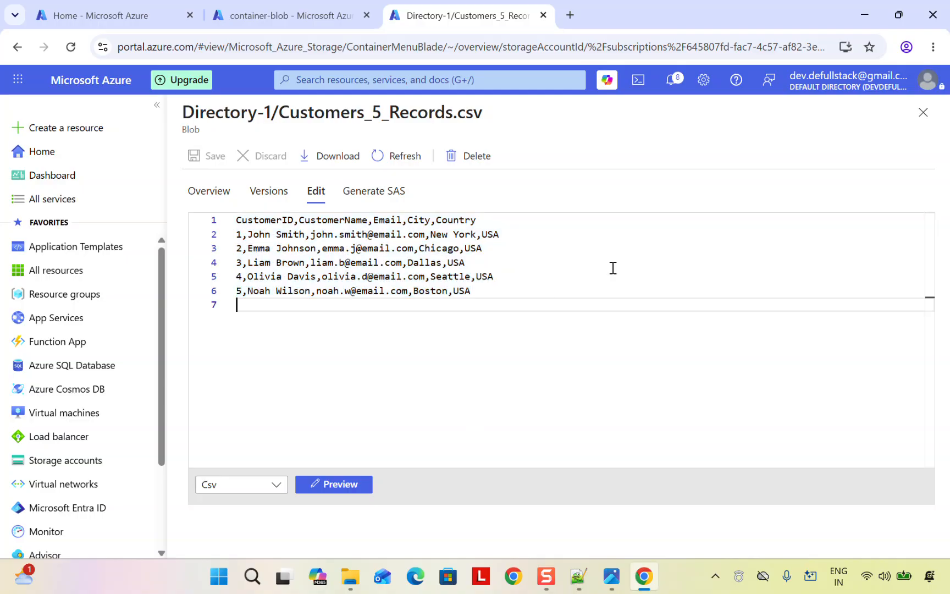
left_click(921, 115)
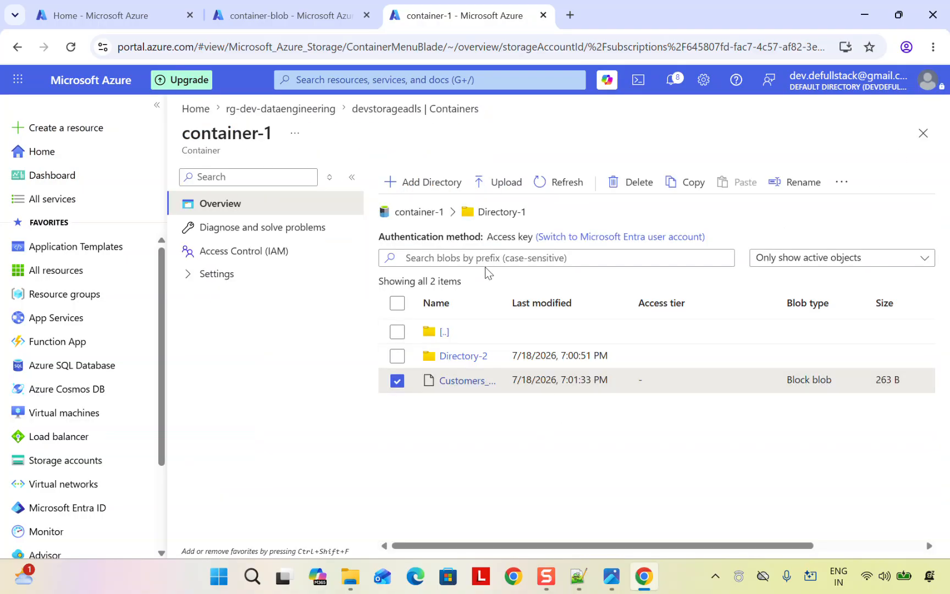
Step: Browse container-1 from its root through Directory-1 and Directory-2 down to Directory-3
left_click(430, 214)
left_click(457, 333)
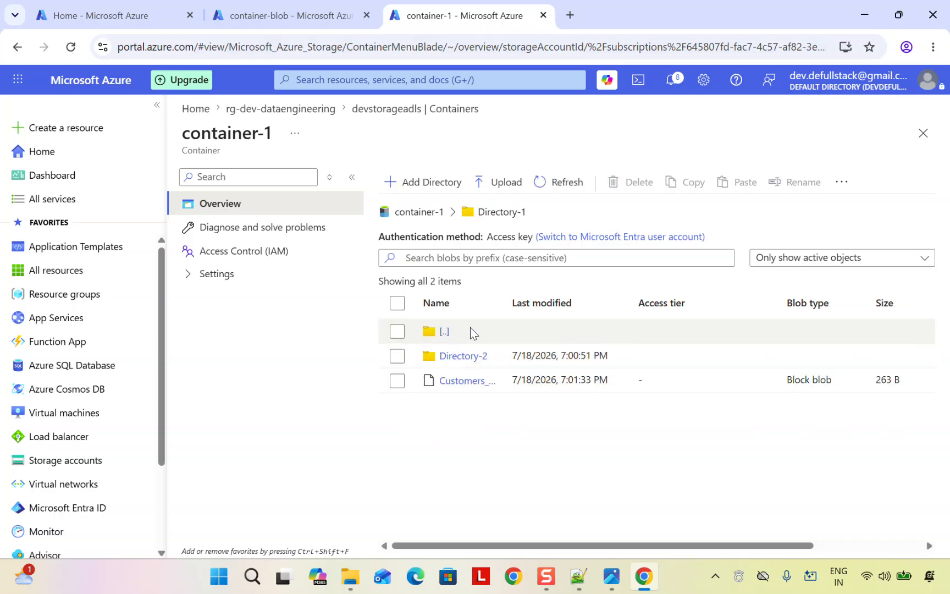
left_click(466, 358)
left_click(465, 357)
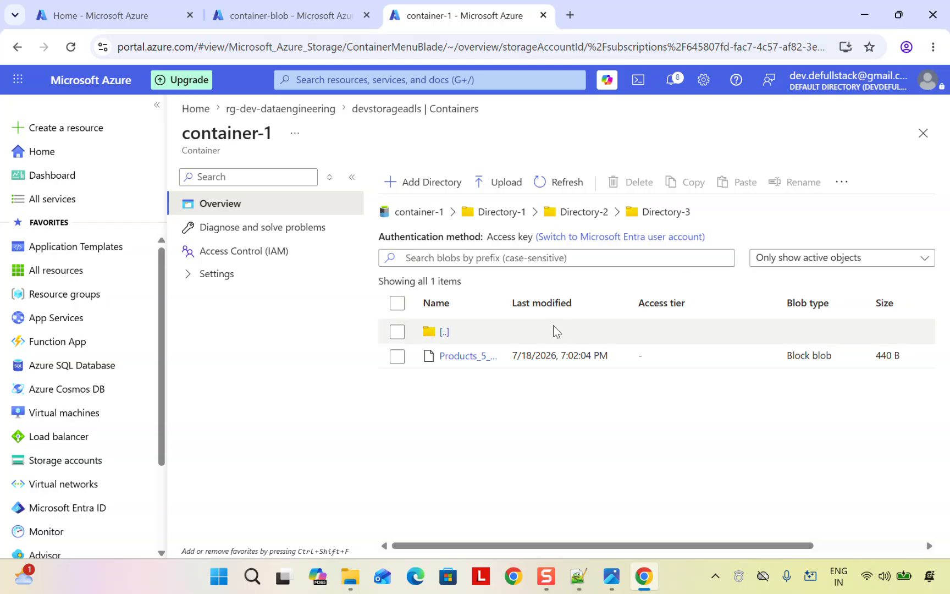
Step: Compare the flat file list in container-blob with container-1's nested directories, and switch to the 04_Class Demo.png diagram in the image viewer
left_click(311, 8)
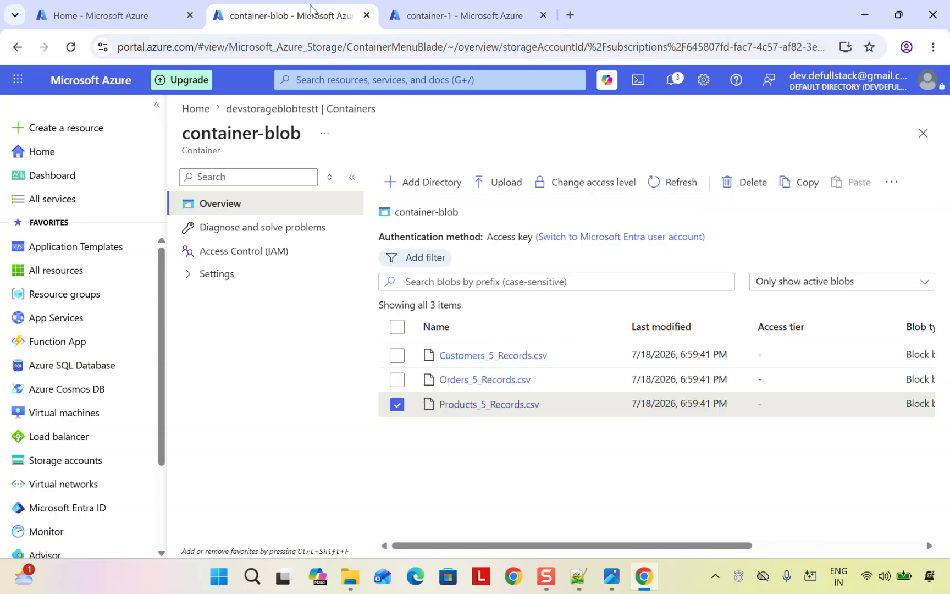
left_click(396, 407)
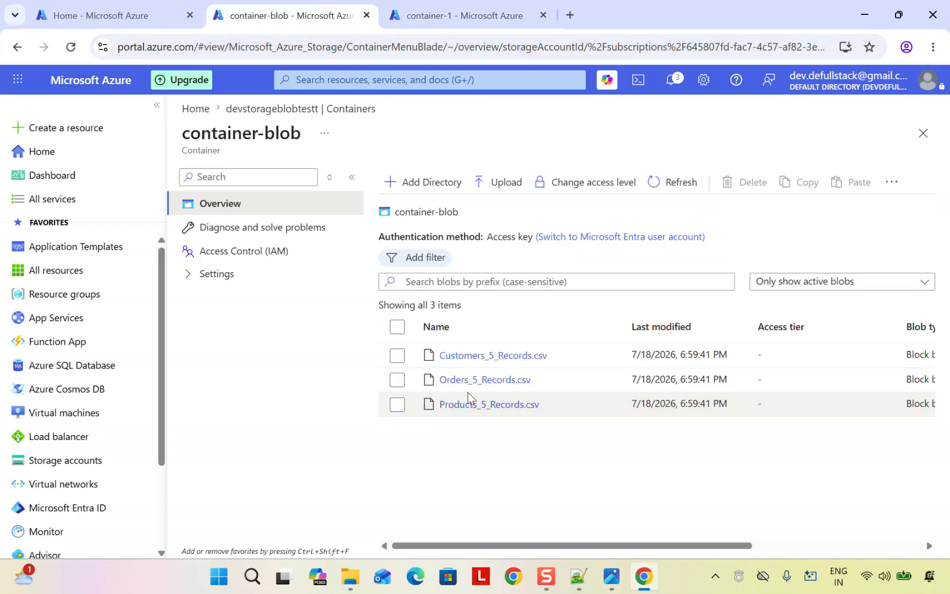
left_click(475, 15)
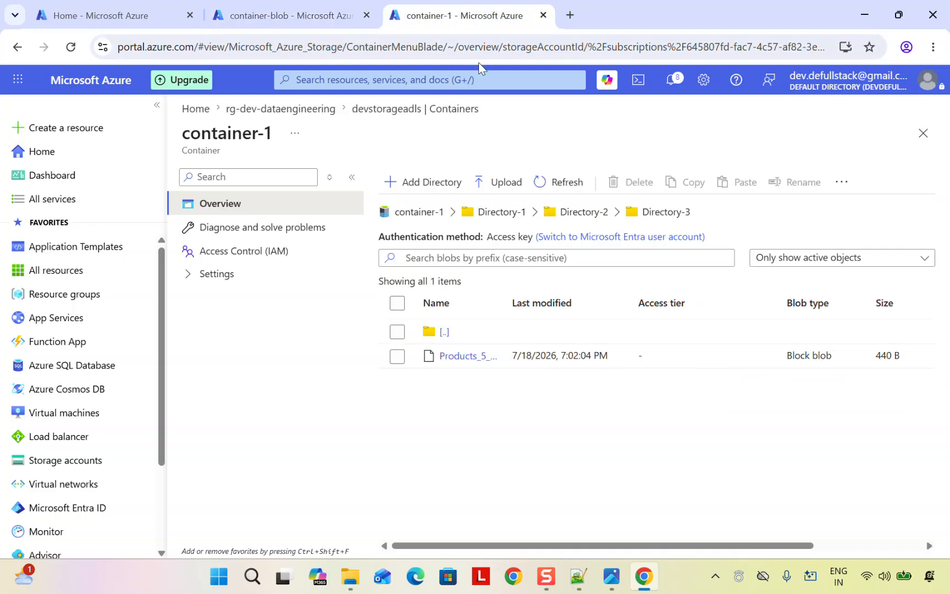
left_click(300, 15)
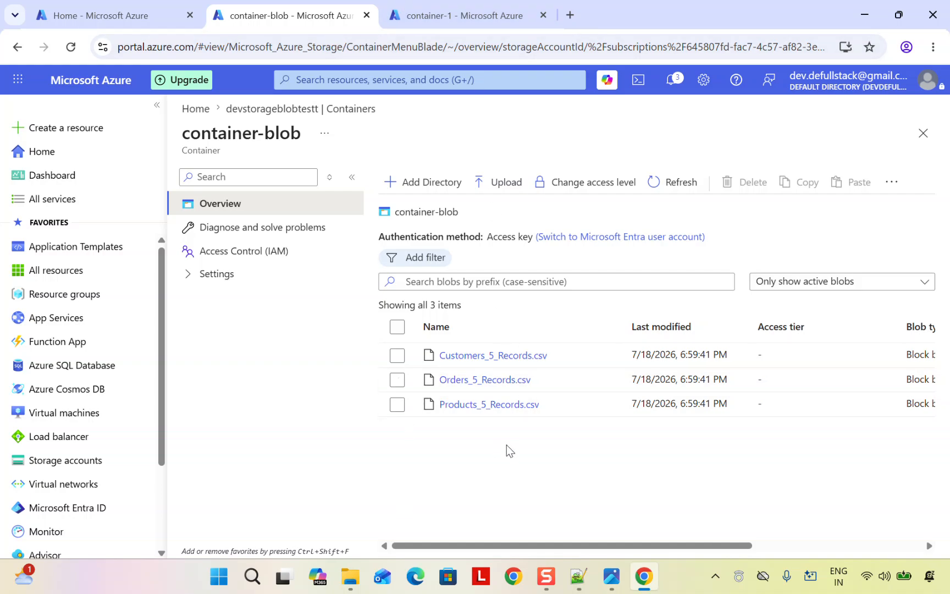
left_click(647, 522)
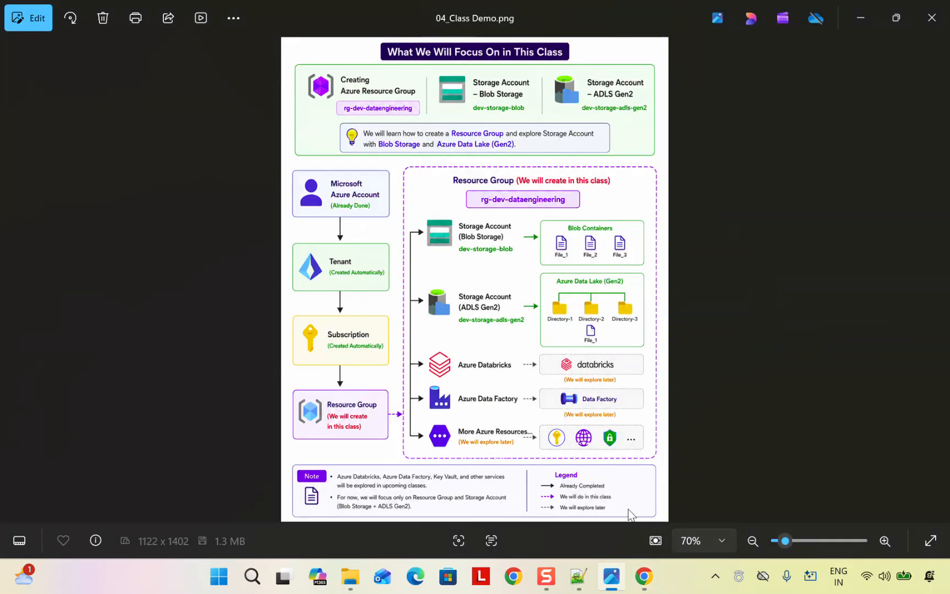